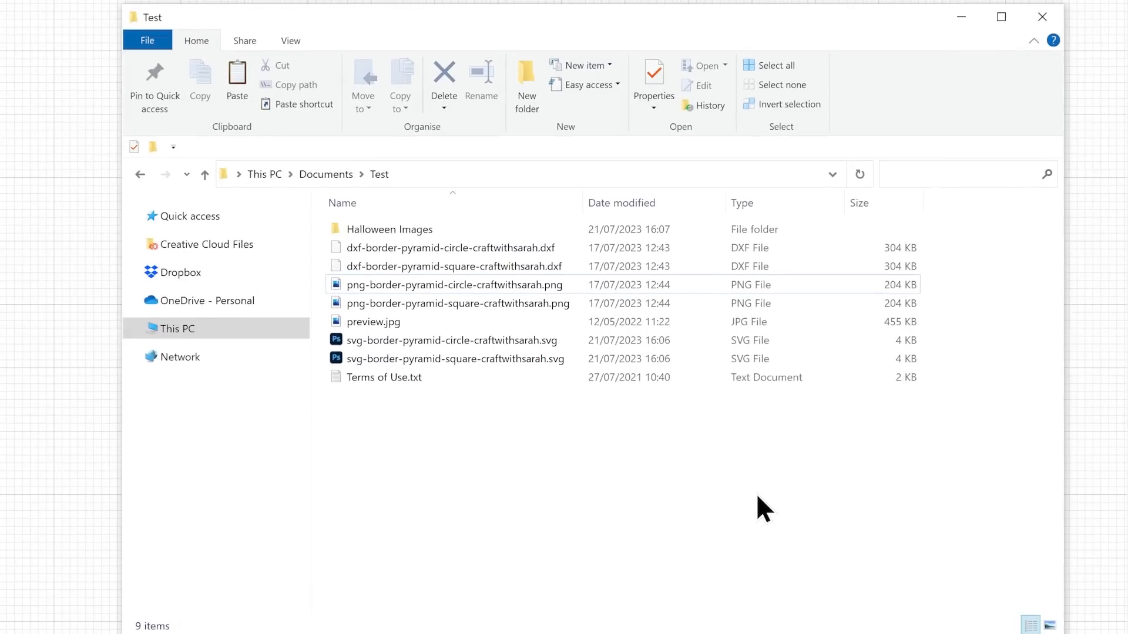
Look over the circle and square border SVG files in the Test folder and open the Halloween Images folder.
{"action": "left_click", "coordinate": [484, 340]}
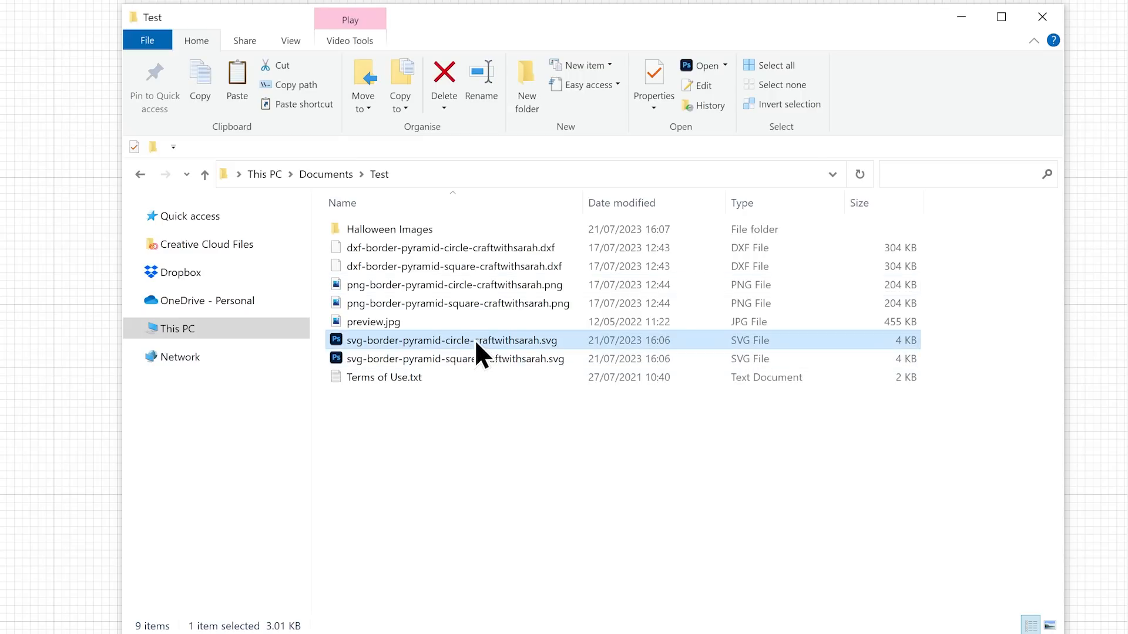
{"action": "left_click", "coordinate": [468, 363]}
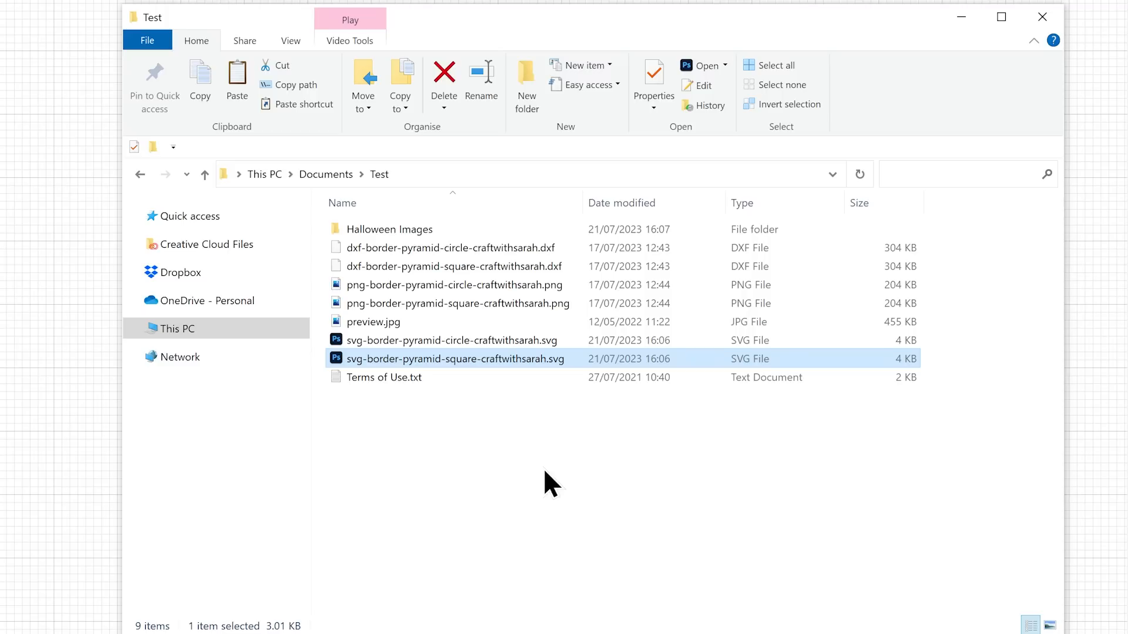
{"action": "double_click", "coordinate": [443, 229]}
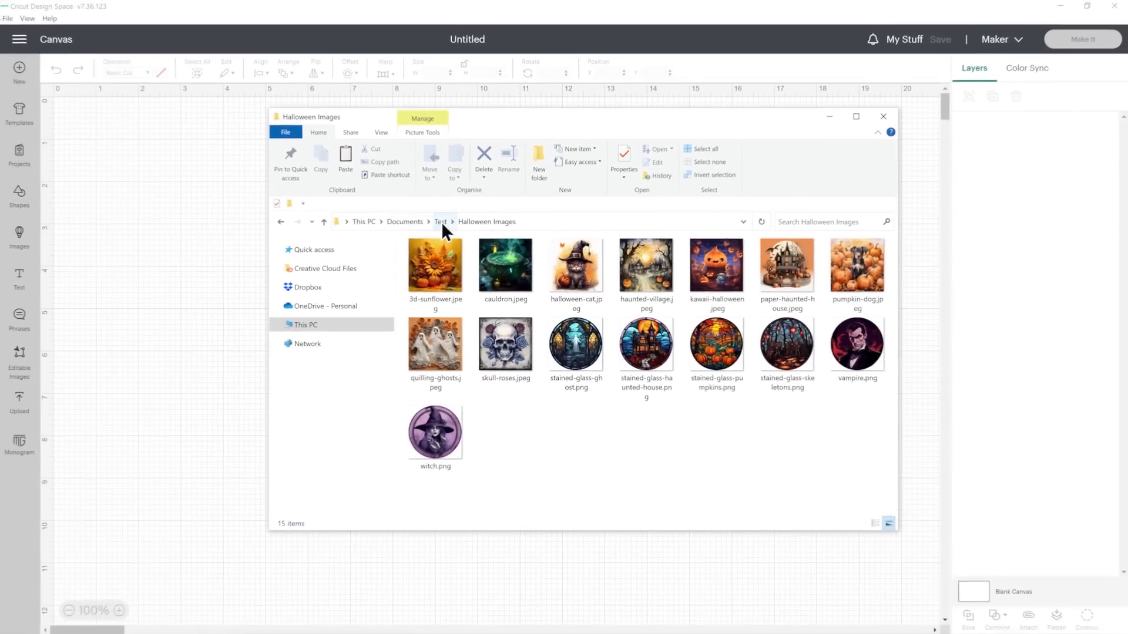
Upload svg-border-pyramid-square-craftwithsarah.svg from the Test folder to Cricut Design Space and select it among the recent uploads.
{"action": "left_click", "coordinate": [379, 174]}
{"action": "left_click_drag", "start_coordinate": [541, 130], "coordinate": [1127, 200]}
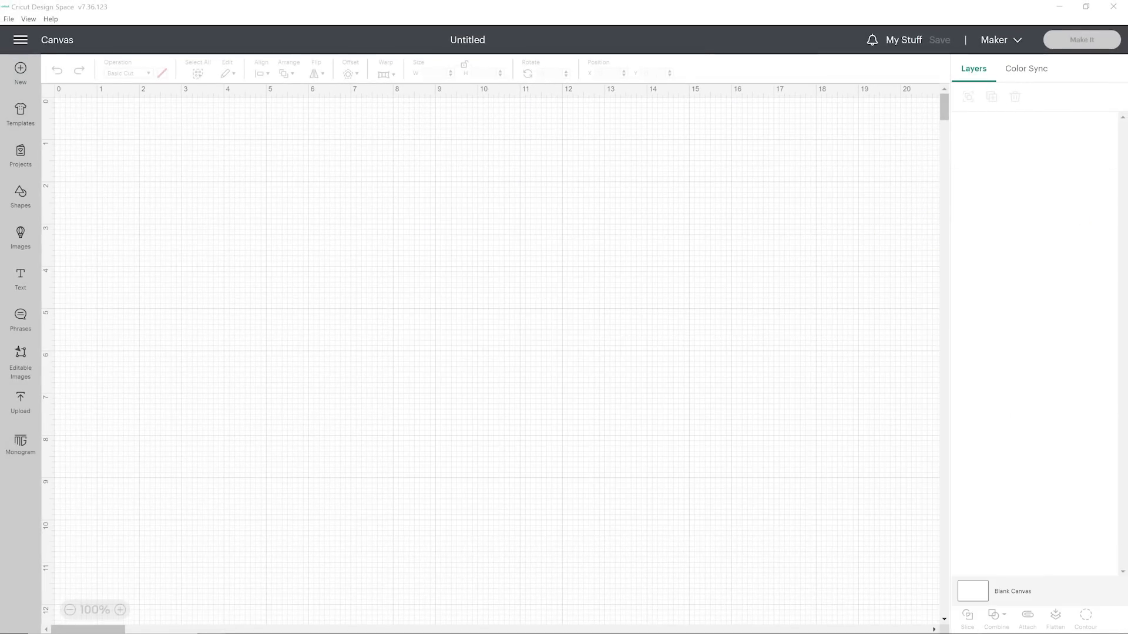
{"action": "left_click", "coordinate": [31, 399]}
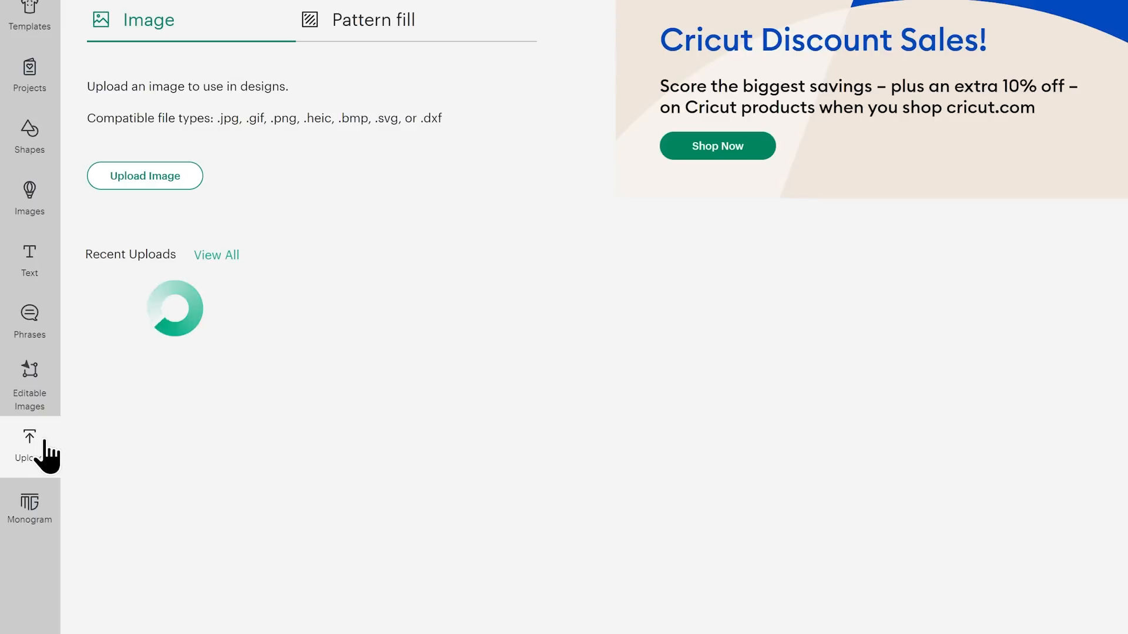
{"action": "left_click", "coordinate": [114, 179]}
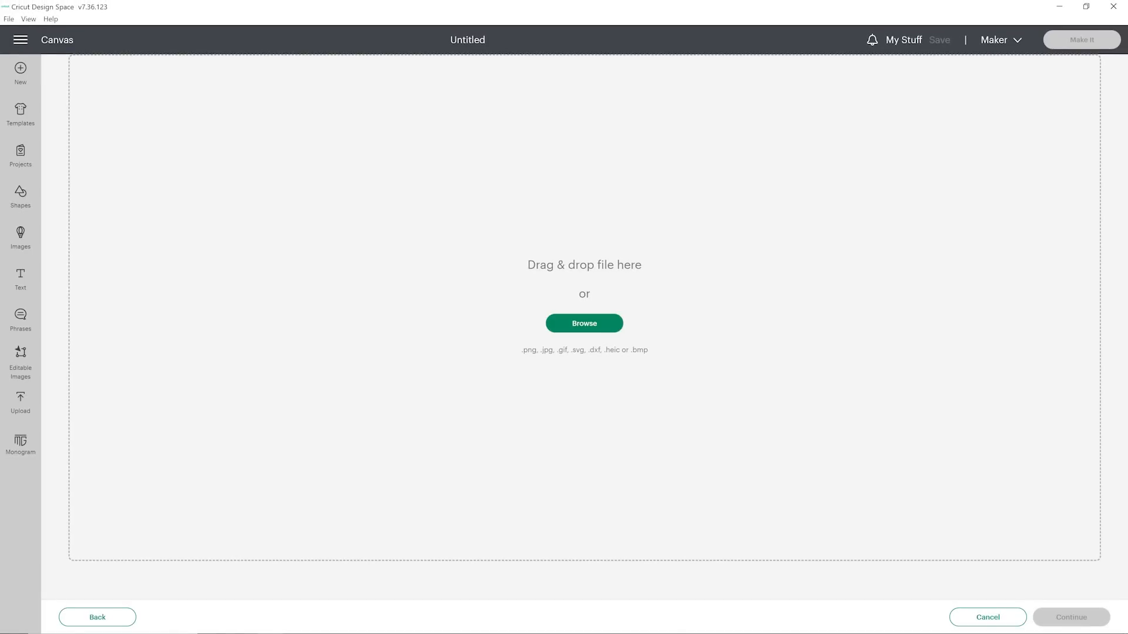
{"action": "left_click_drag", "start_coordinate": [1125, 206], "coordinate": [825, 107]}
{"action": "left_click_drag", "start_coordinate": [747, 330], "coordinate": [364, 412]}
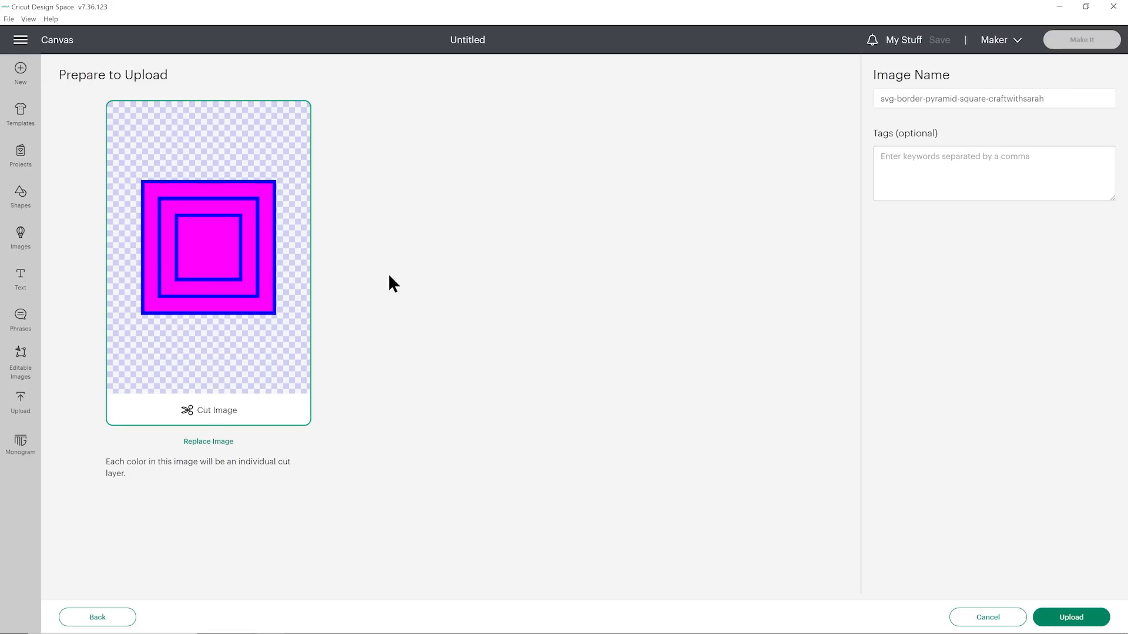
{"action": "left_click", "coordinate": [1051, 618]}
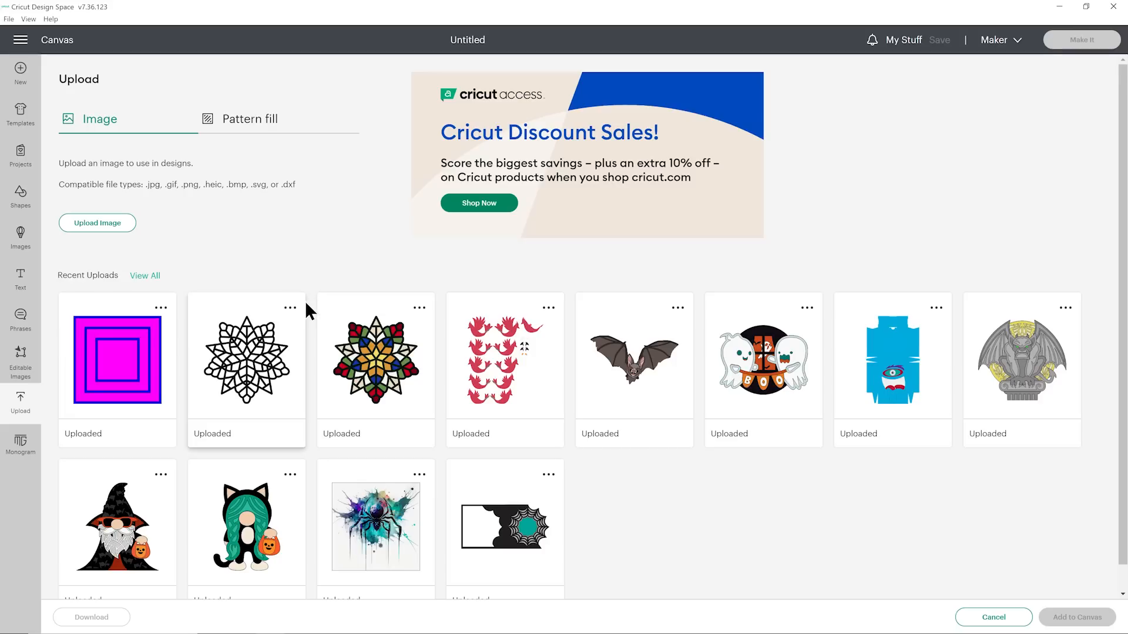
{"action": "left_click", "coordinate": [147, 340]}
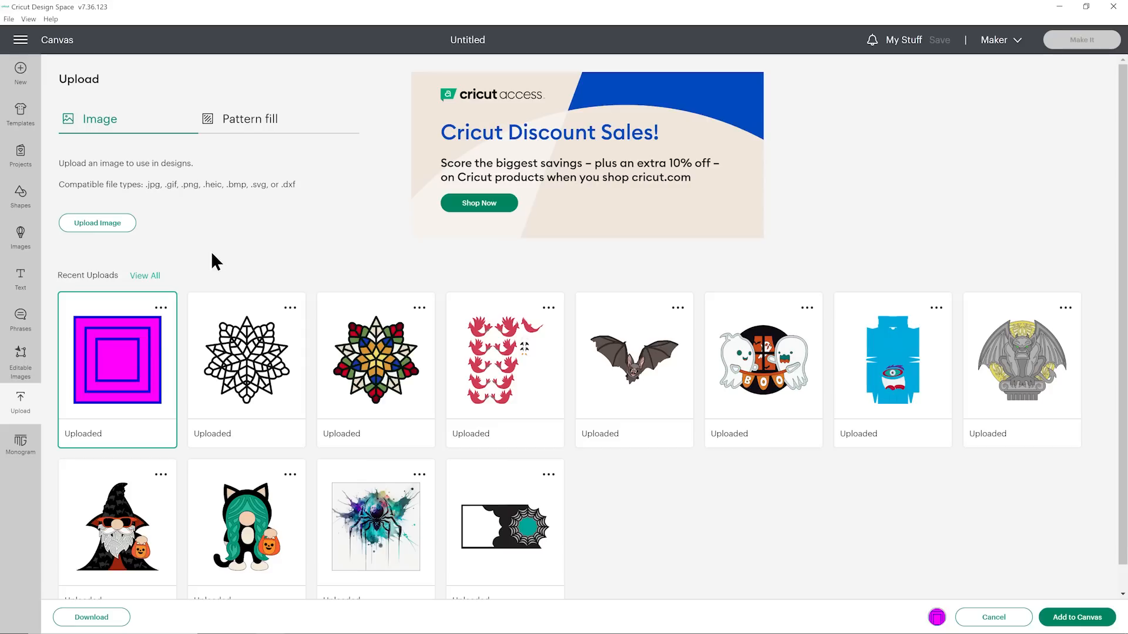
Upload halloween-cat.jpeg from the Halloween Images folder as a Complex image with the Print Then Cut type, keeping its background.
{"action": "left_click", "coordinate": [118, 225]}
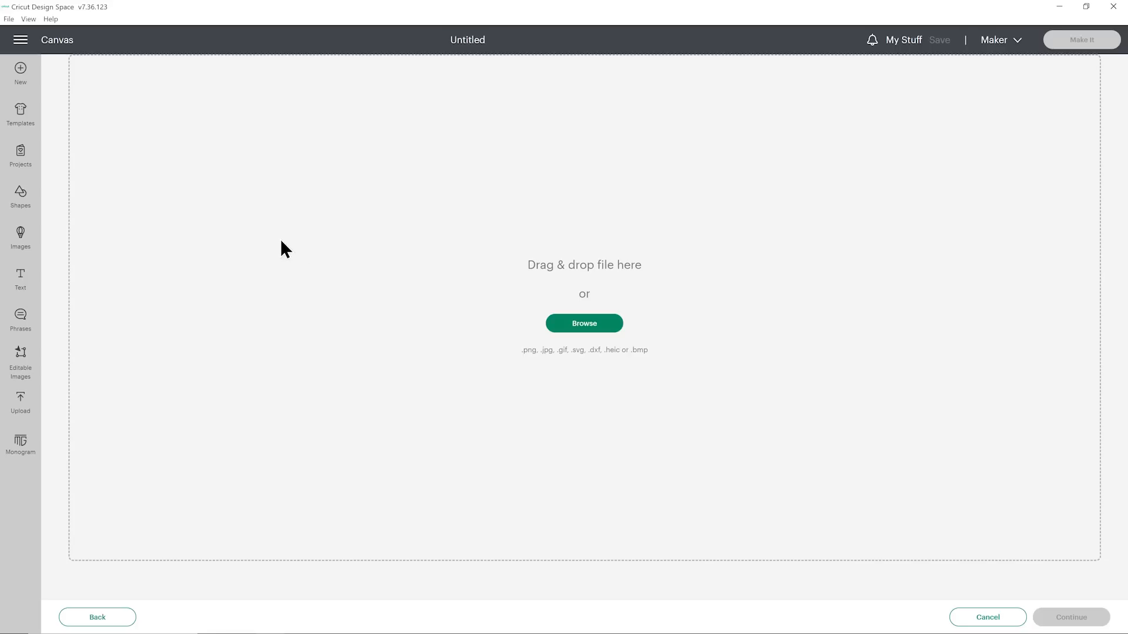
{"action": "key", "text": "alt+Tab"}
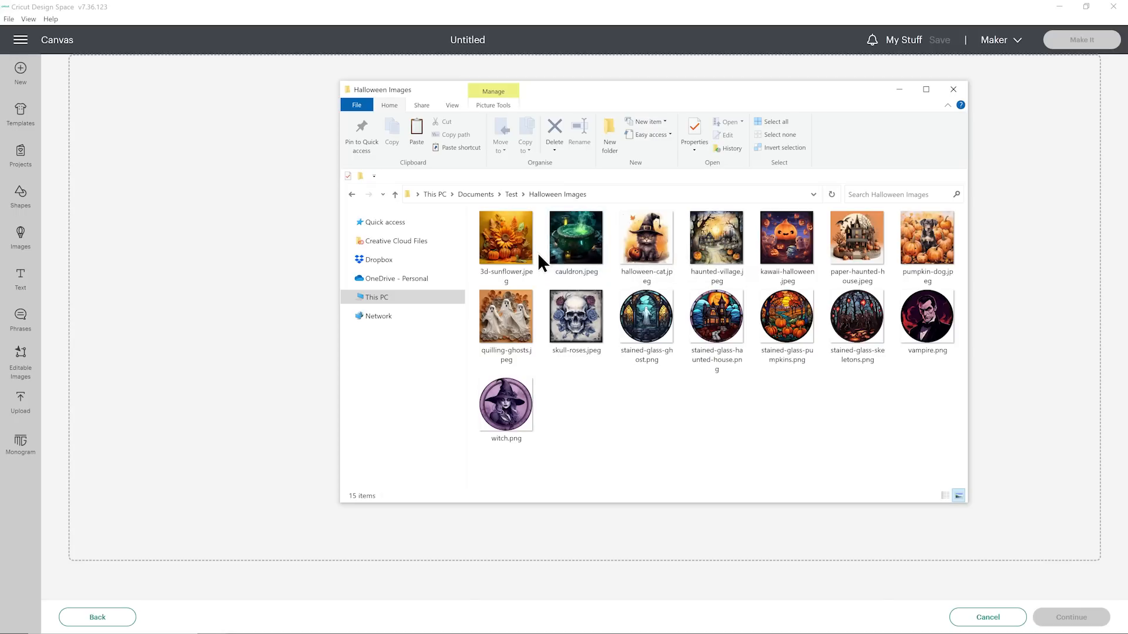
{"action": "left_click_drag", "start_coordinate": [658, 224], "coordinate": [223, 260]}
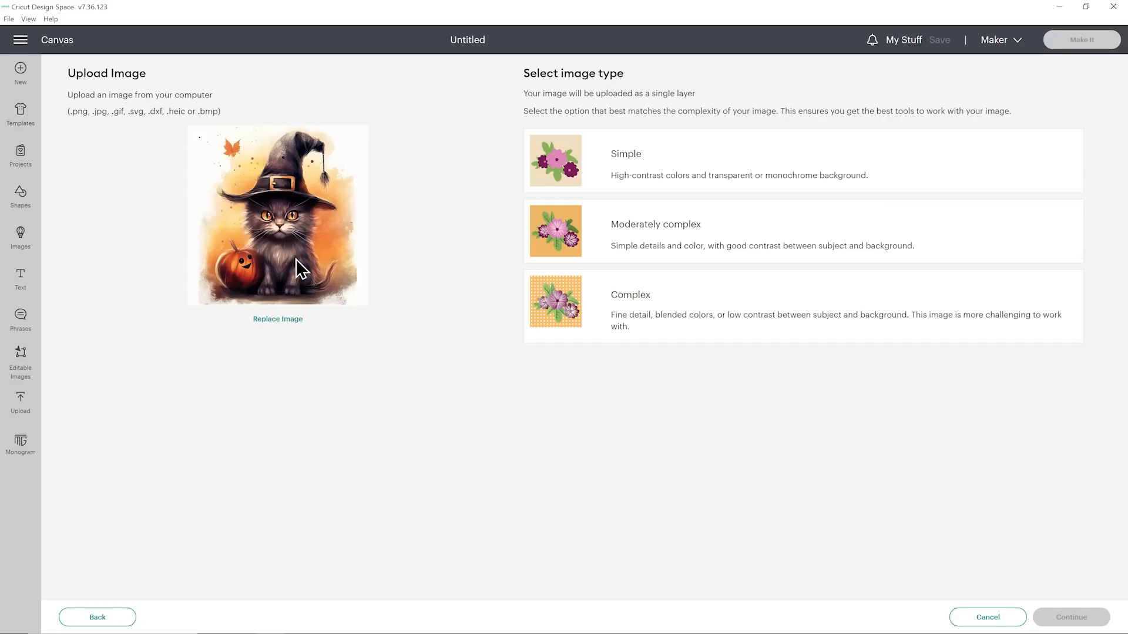
{"action": "left_click", "coordinate": [549, 306]}
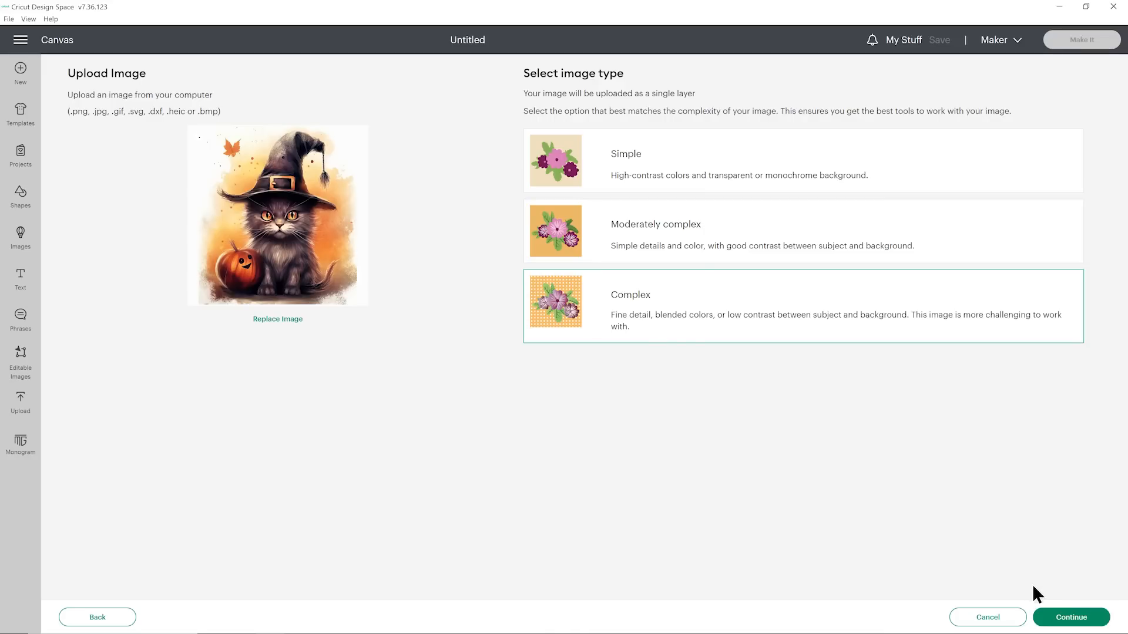
{"action": "left_click", "coordinate": [1048, 617]}
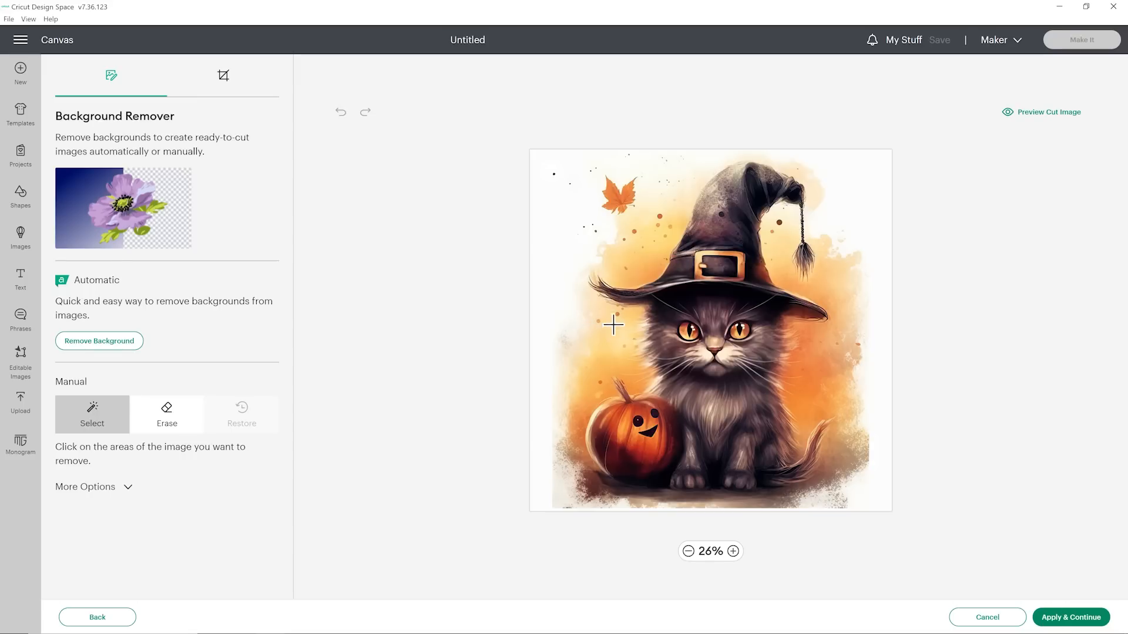
{"action": "left_click", "coordinate": [1064, 622]}
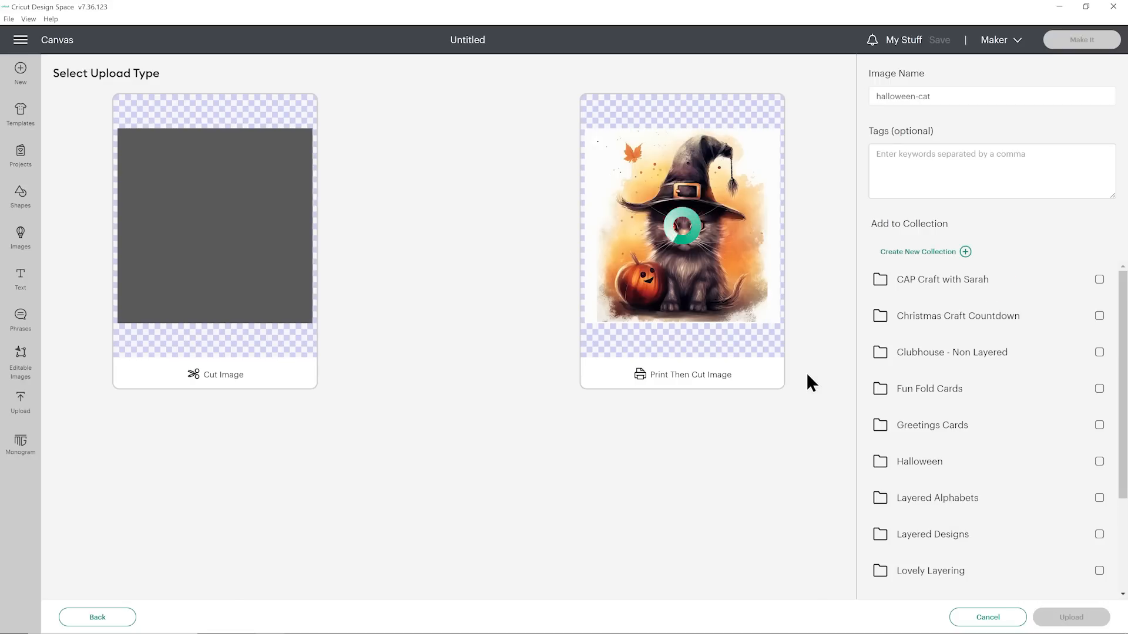
{"action": "left_click", "coordinate": [714, 215]}
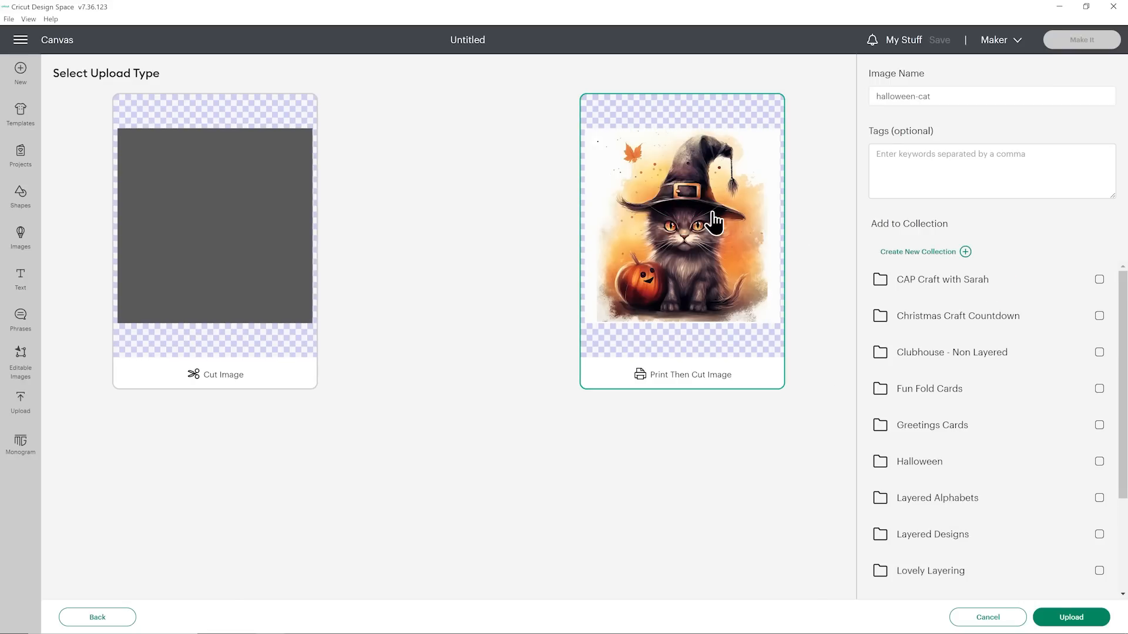
{"action": "left_click", "coordinate": [1066, 618]}
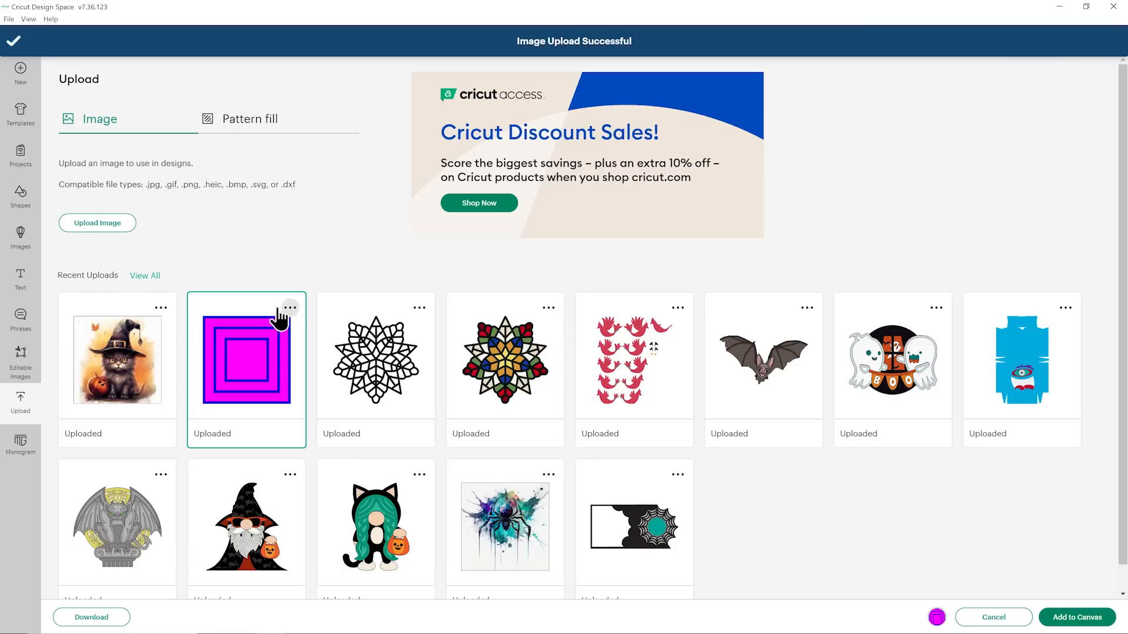
Add the halloween-cat image together with the selected square border pyramid to the canvas and deselect them.
{"action": "left_click", "coordinate": [156, 340]}
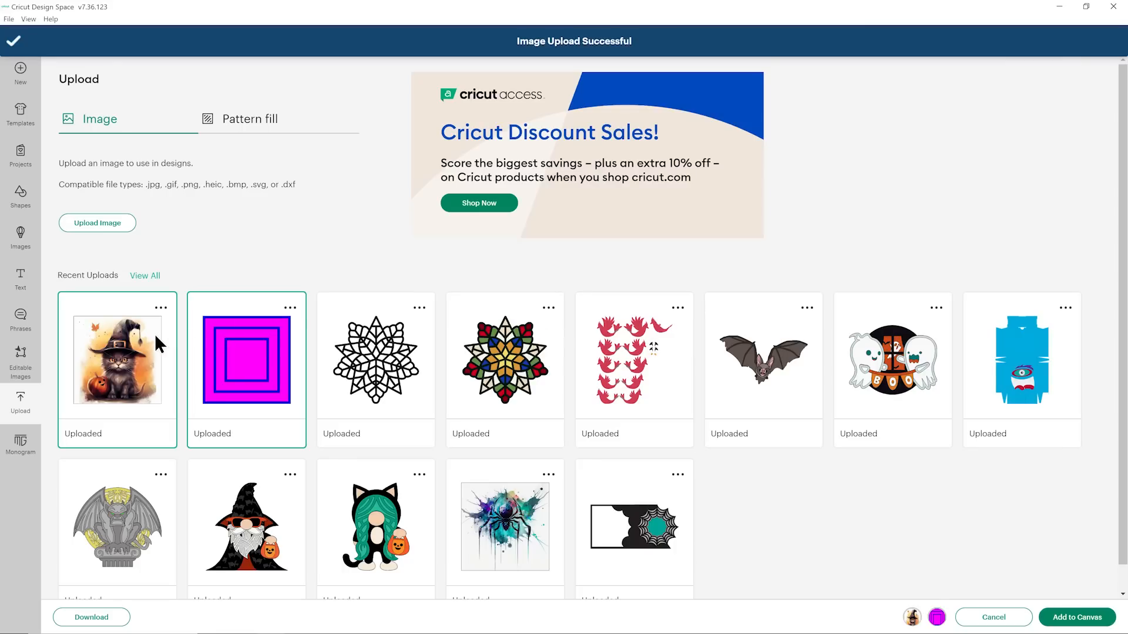
{"action": "left_click", "coordinate": [1078, 617]}
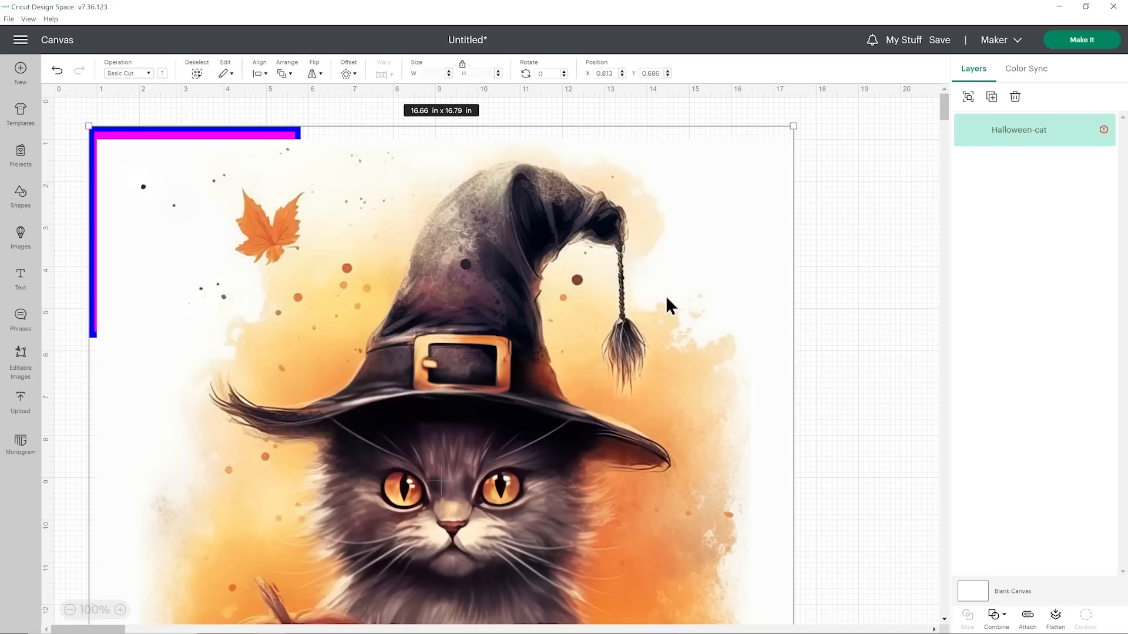
{"action": "mouse_move", "coordinate": [586, 258]}
{"action": "left_mouse_down"}
{"action": "mouse_move", "coordinate": [642, 264]}
{"action": "mouse_move", "coordinate": [567, 251]}
{"action": "left_mouse_up"}
{"action": "left_click", "coordinate": [847, 268]}
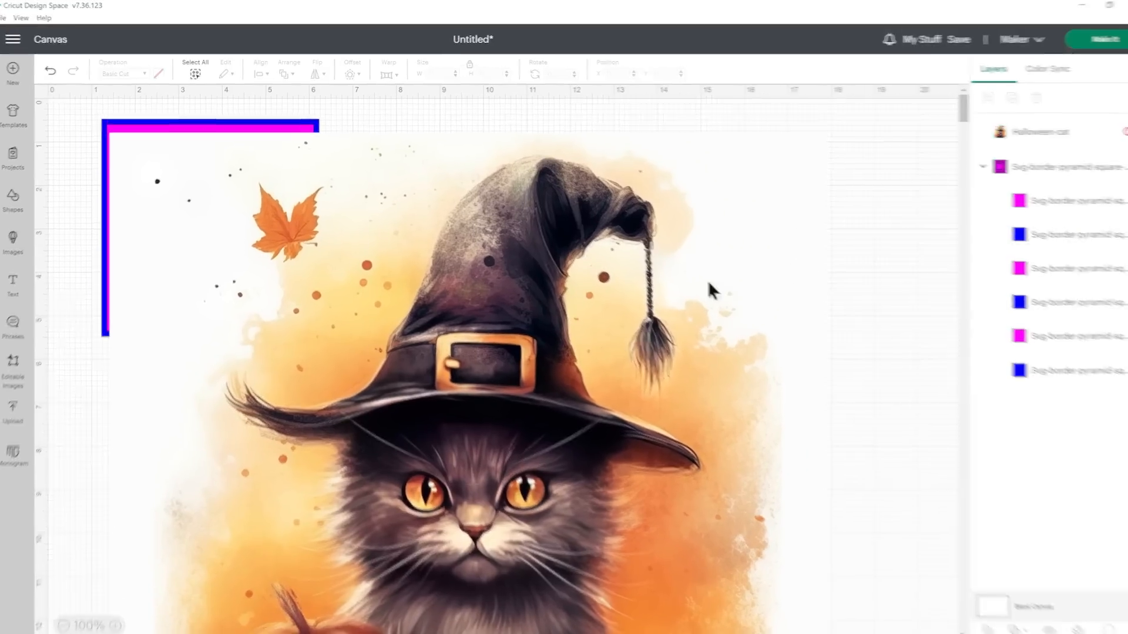
Resize the cat image to 5 in wide with locked proportions and move it clear of the border pyramid.
{"action": "left_click_drag", "start_coordinate": [693, 274], "coordinate": [769, 274]}
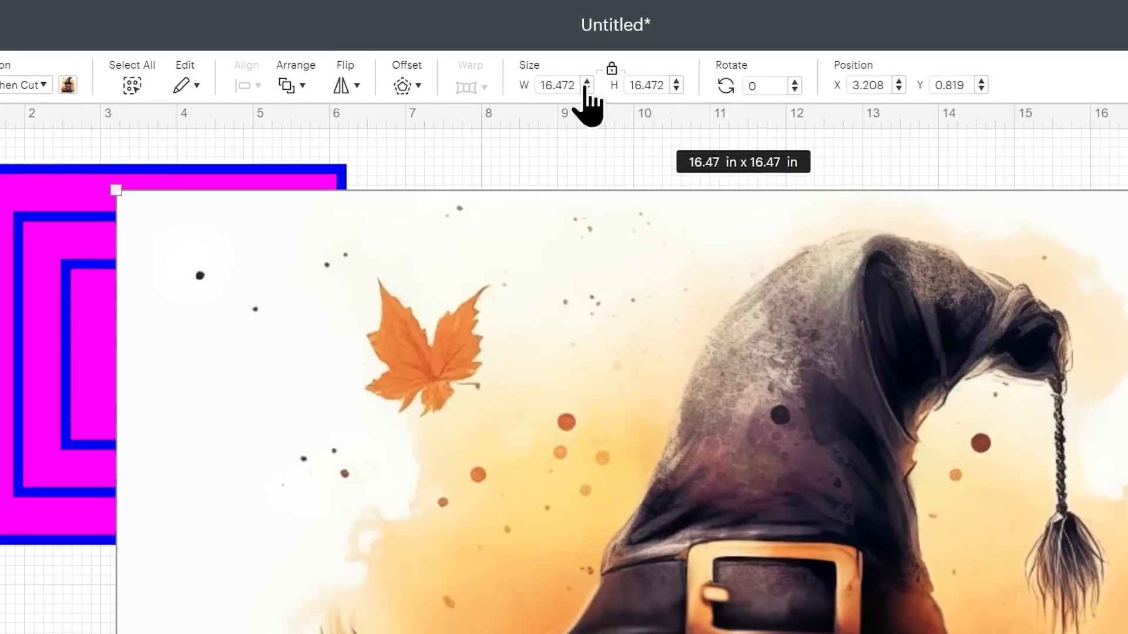
{"action": "double_click", "coordinate": [571, 85]}
{"action": "type", "text": "5"}
{"action": "key", "text": "Return"}
{"action": "left_click_drag", "start_coordinate": [370, 342], "coordinate": [1003, 350]}
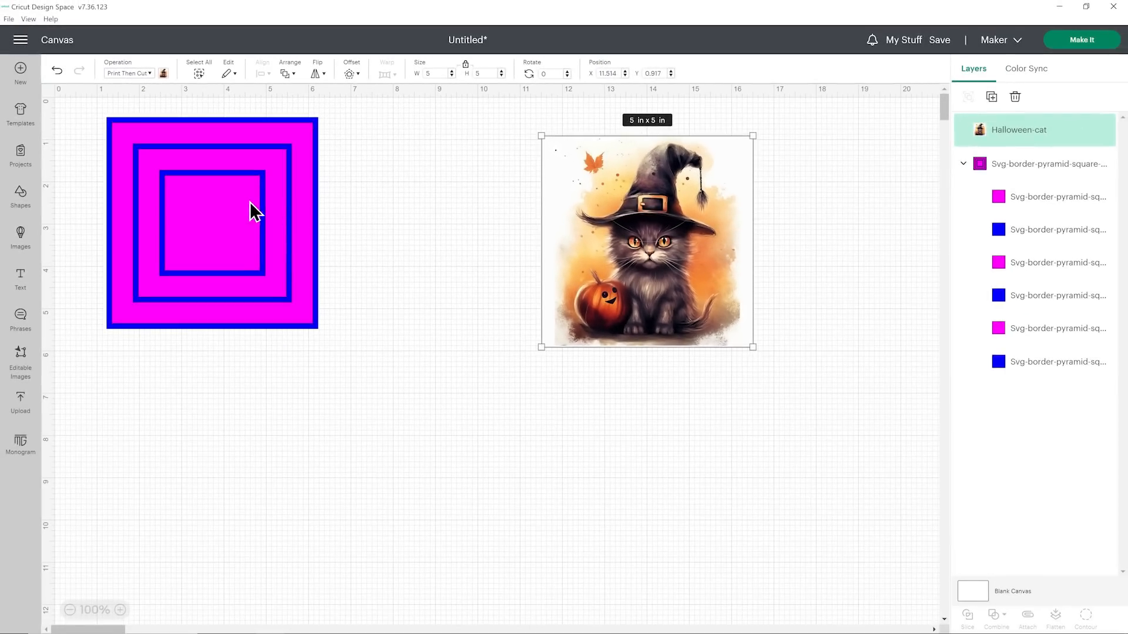
Move the magenta and blue border pyramid over beside the cat image to free up the working area.
{"action": "left_click", "coordinate": [253, 212]}
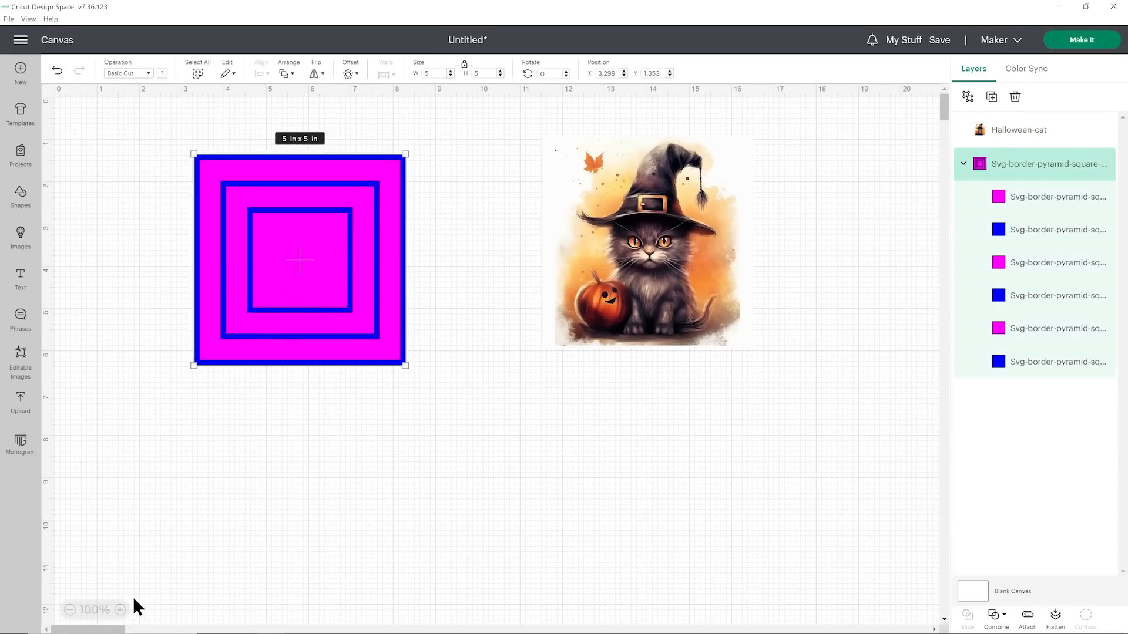
{"action": "left_click", "coordinate": [119, 610]}
{"action": "left_click_drag", "start_coordinate": [275, 242], "coordinate": [370, 292]}
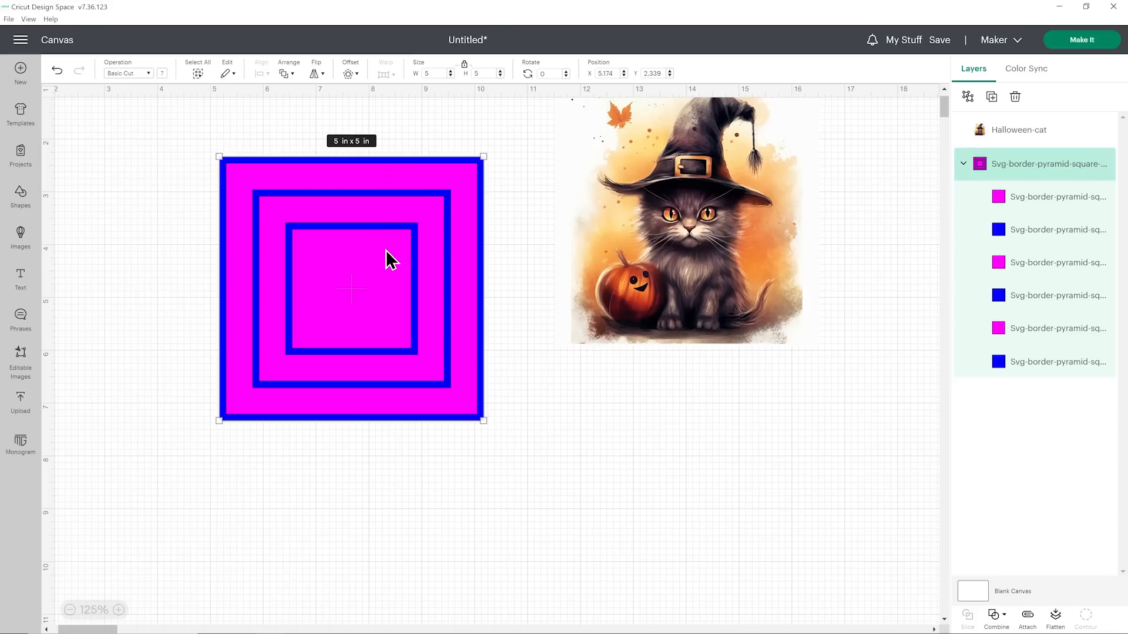
{"action": "left_click_drag", "start_coordinate": [393, 252], "coordinate": [402, 274]}
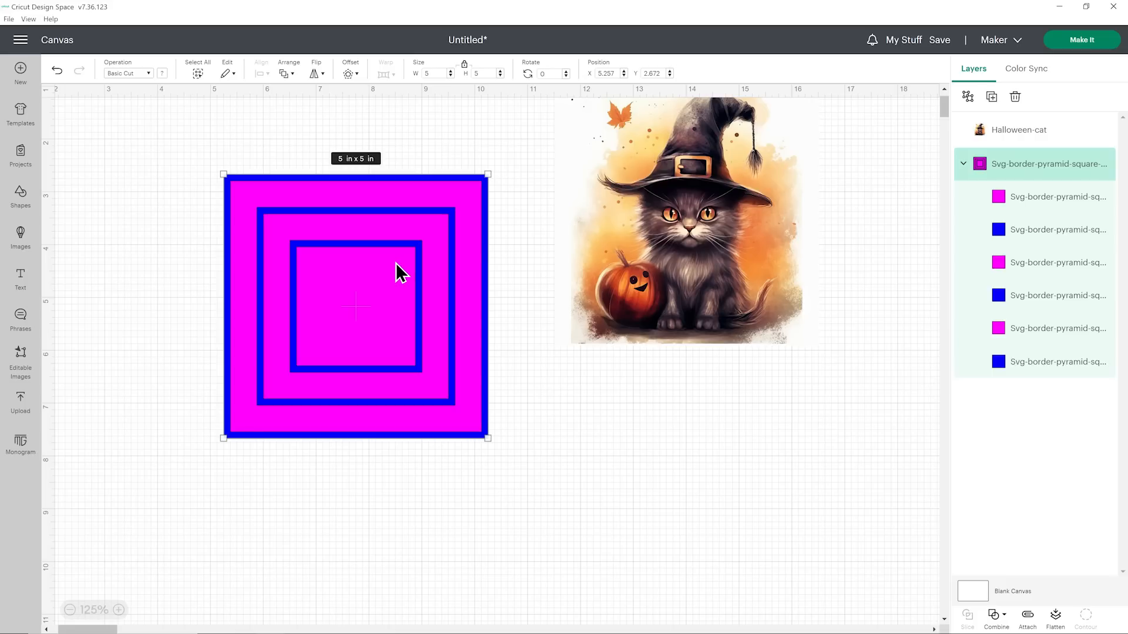
{"action": "left_click_drag", "start_coordinate": [397, 271], "coordinate": [753, 295]}
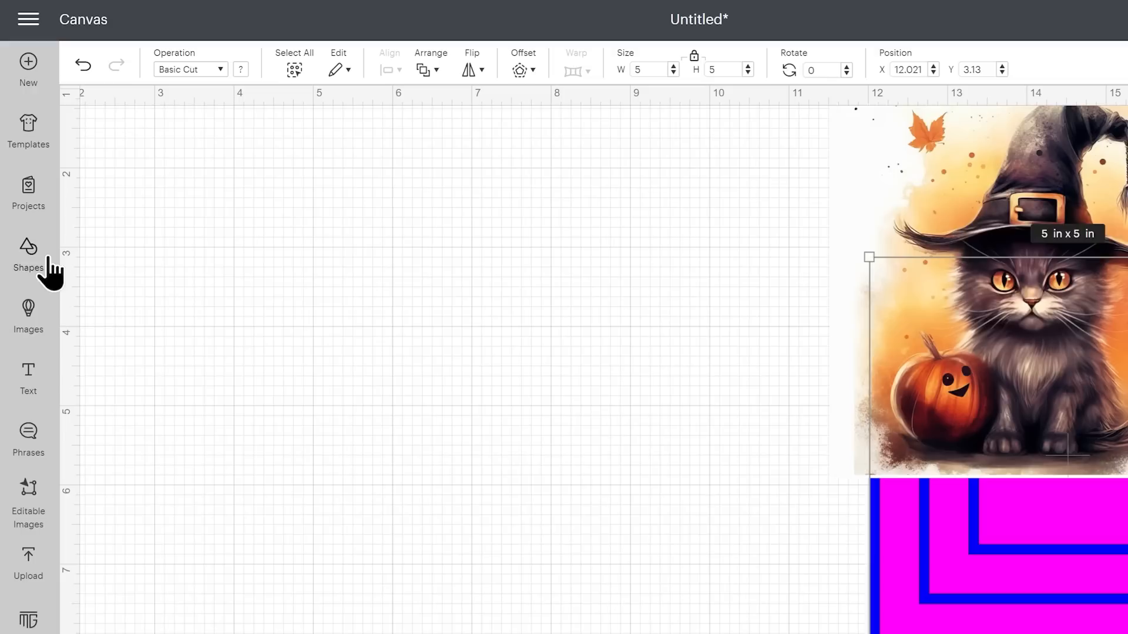
Insert a square shape and, with its proportions unlocked, set it to 10 in wide and 5 in high.
{"action": "left_click", "coordinate": [26, 197]}
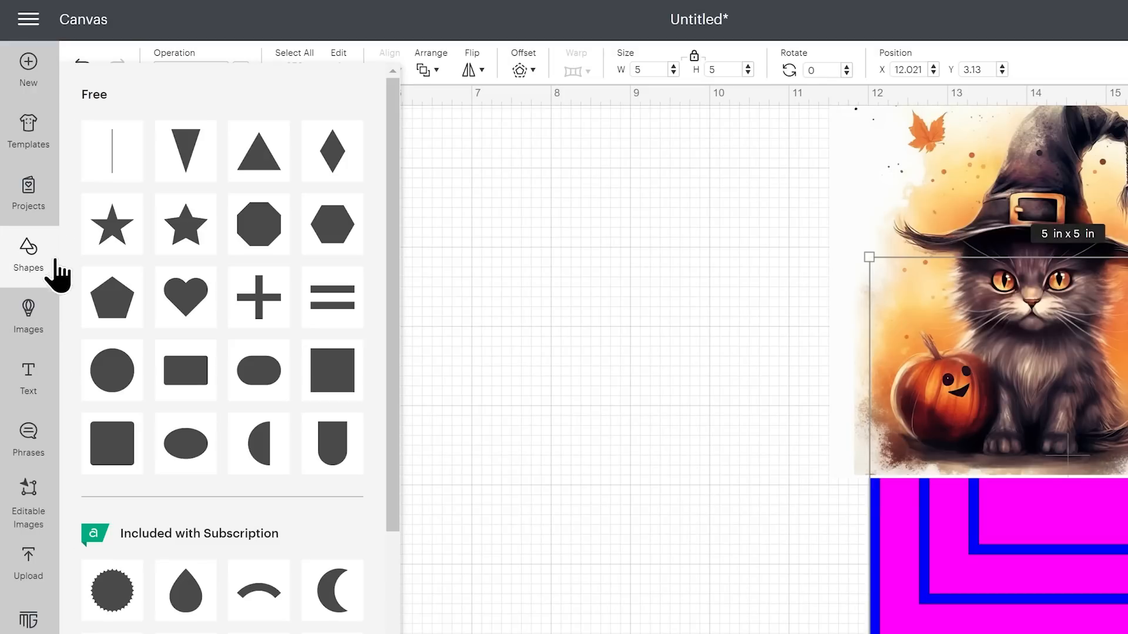
{"action": "left_click", "coordinate": [314, 361]}
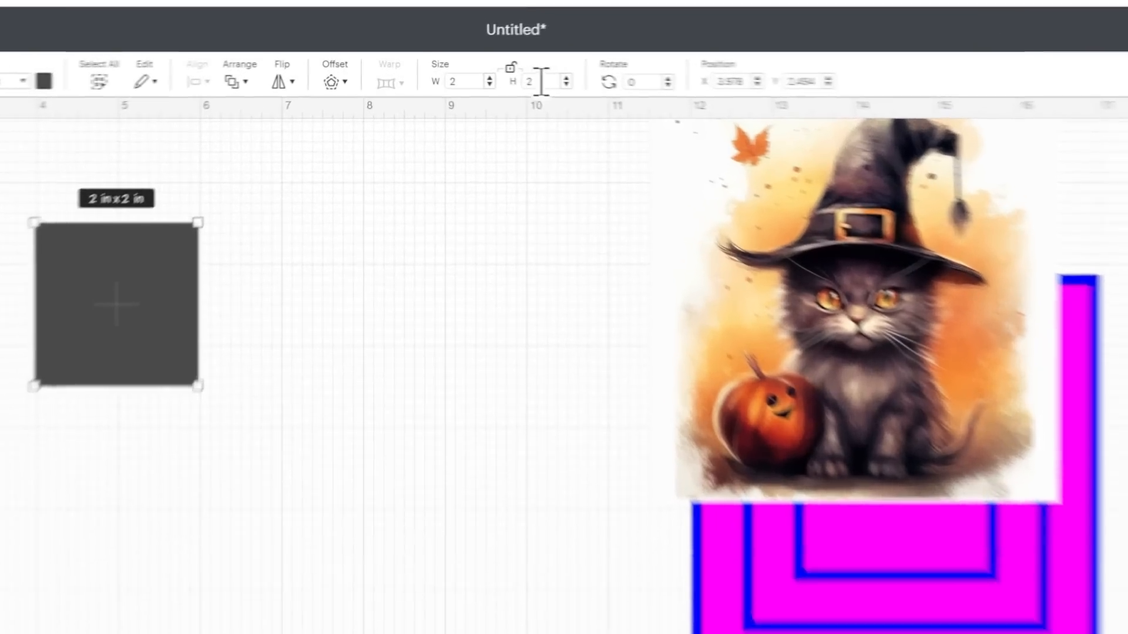
{"action": "left_click_drag", "start_coordinate": [488, 73], "coordinate": [467, 73]}
{"action": "type", "text": "5"}
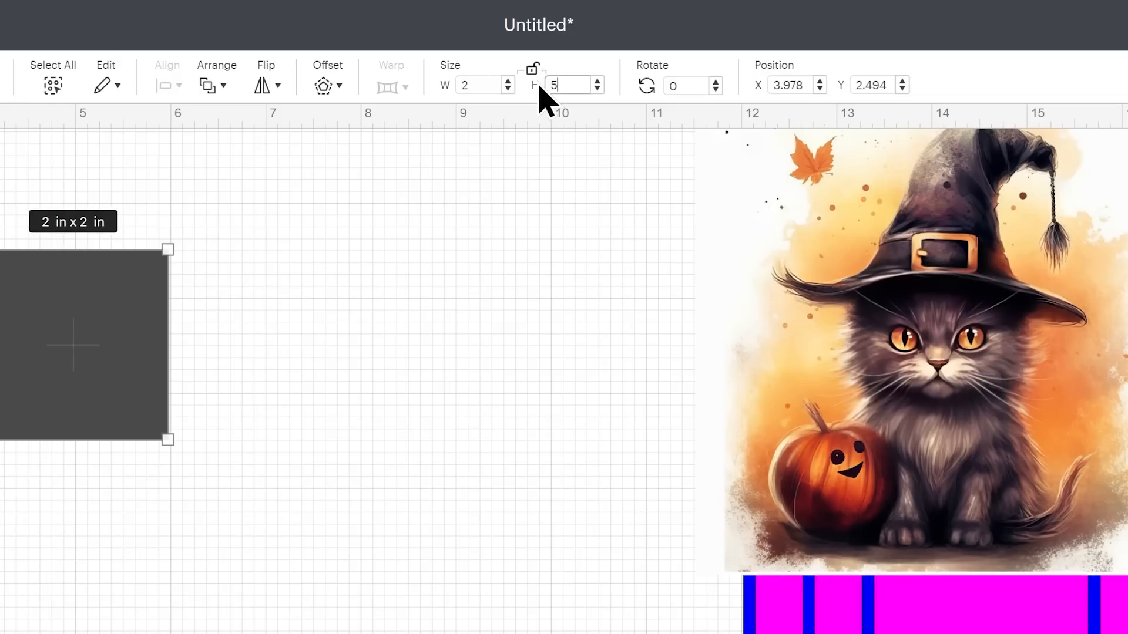
{"action": "left_click", "coordinate": [474, 86]}
{"action": "type", "text": "10"}
{"action": "key", "text": "Return"}
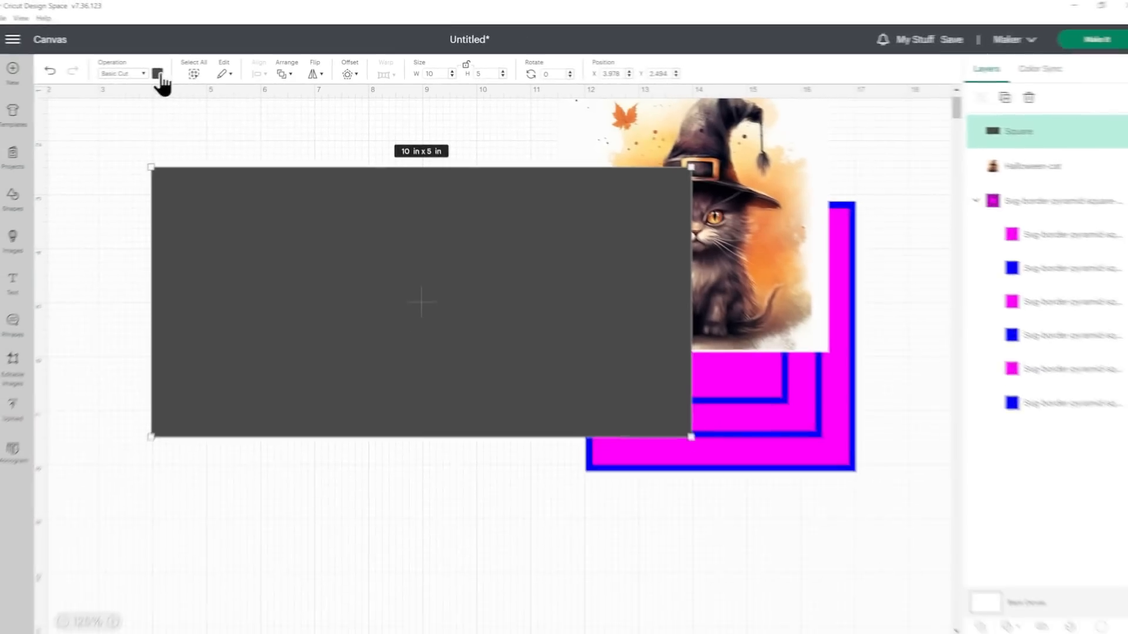
Try black as the material colour of the 10 × 5 in rectangle.
{"action": "left_click", "coordinate": [163, 72]}
{"action": "left_click", "coordinate": [248, 184]}
{"action": "mouse_move", "coordinate": [433, 256]}
{"action": "left_mouse_down"}
{"action": "mouse_move", "coordinate": [449, 248]}
{"action": "mouse_move", "coordinate": [431, 248]}
{"action": "left_mouse_up"}
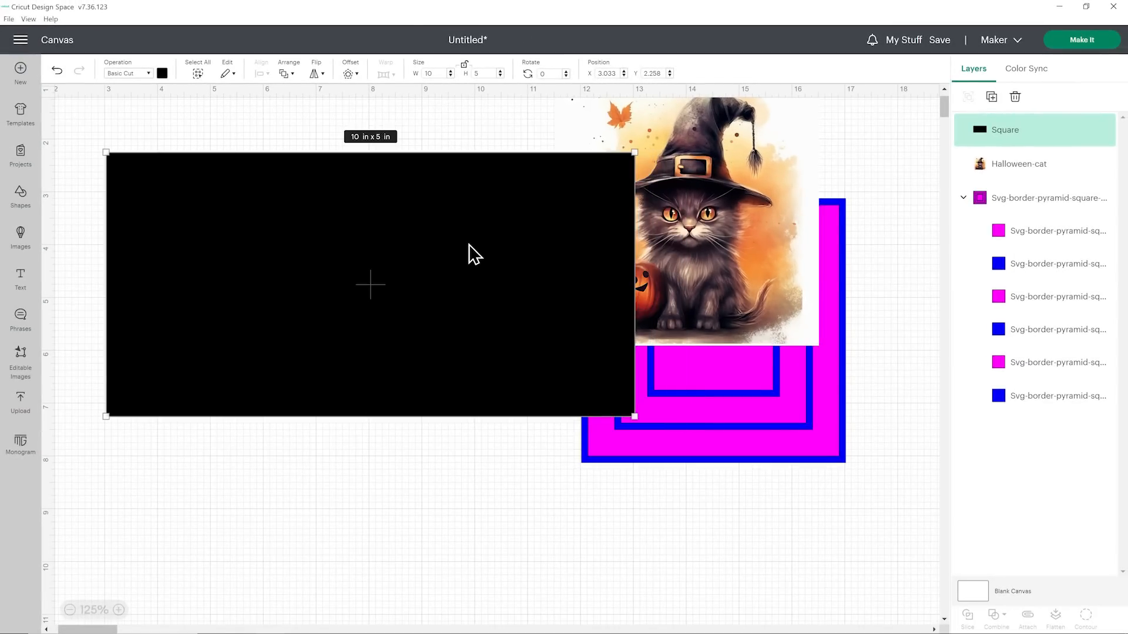
Recolour the 10 × 5 in rectangle light yellow and deselect it.
{"action": "left_click", "coordinate": [162, 73]}
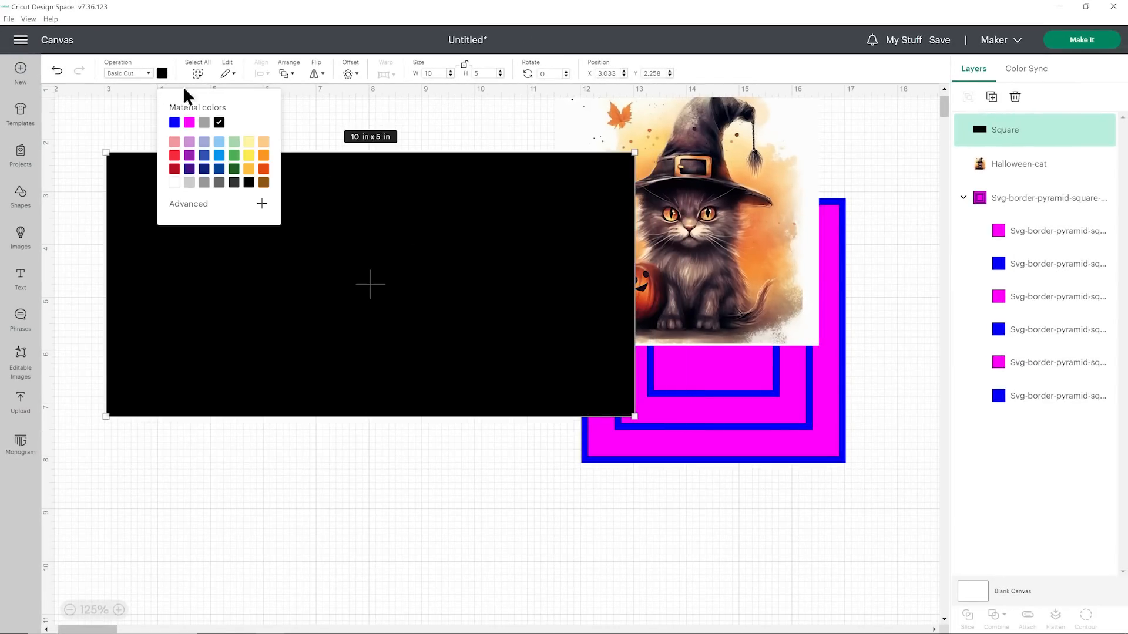
{"action": "left_click", "coordinate": [249, 141]}
{"action": "left_click_drag", "start_coordinate": [414, 199], "coordinate": [409, 200]}
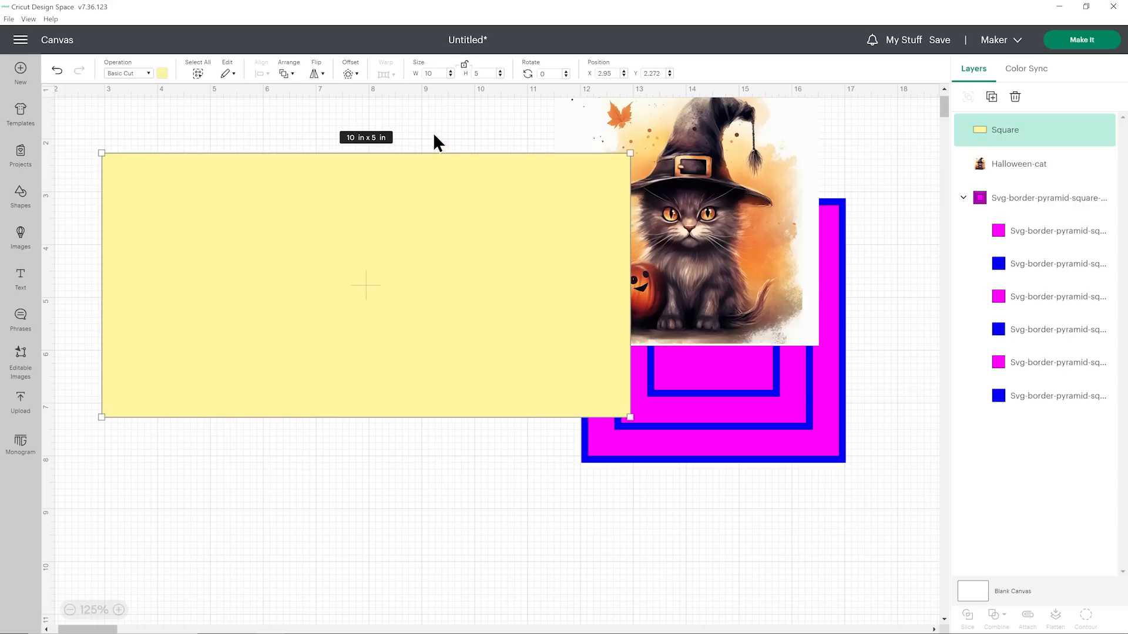
{"action": "left_click", "coordinate": [434, 136]}
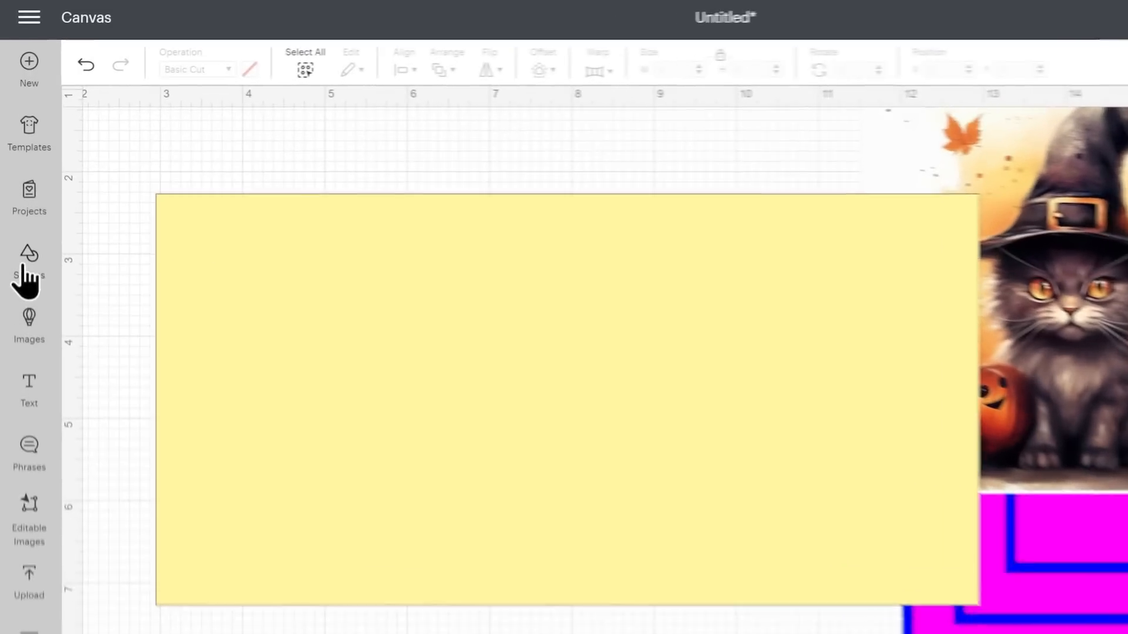
Insert a score line shape and set its height to 5 in.
{"action": "left_click", "coordinate": [20, 199]}
{"action": "left_click", "coordinate": [119, 176]}
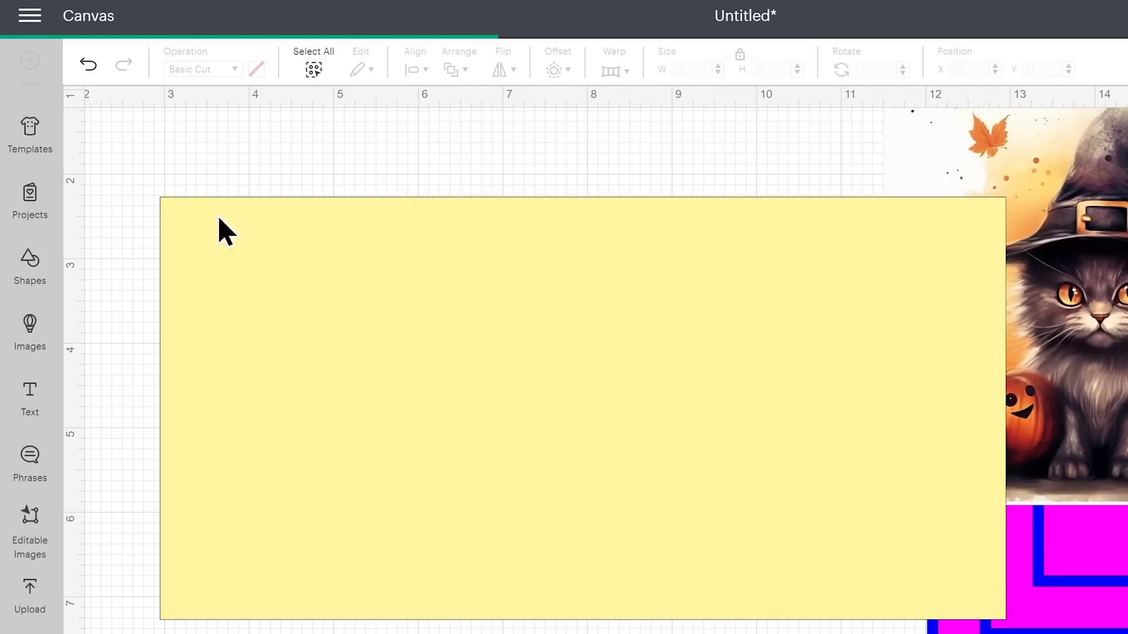
{"action": "left_click_drag", "start_coordinate": [777, 69], "coordinate": [762, 69]}
{"action": "key", "text": "BackSpace"}
{"action": "key", "text": "BackSpace"}
{"action": "key", "text": "BackSpace"}
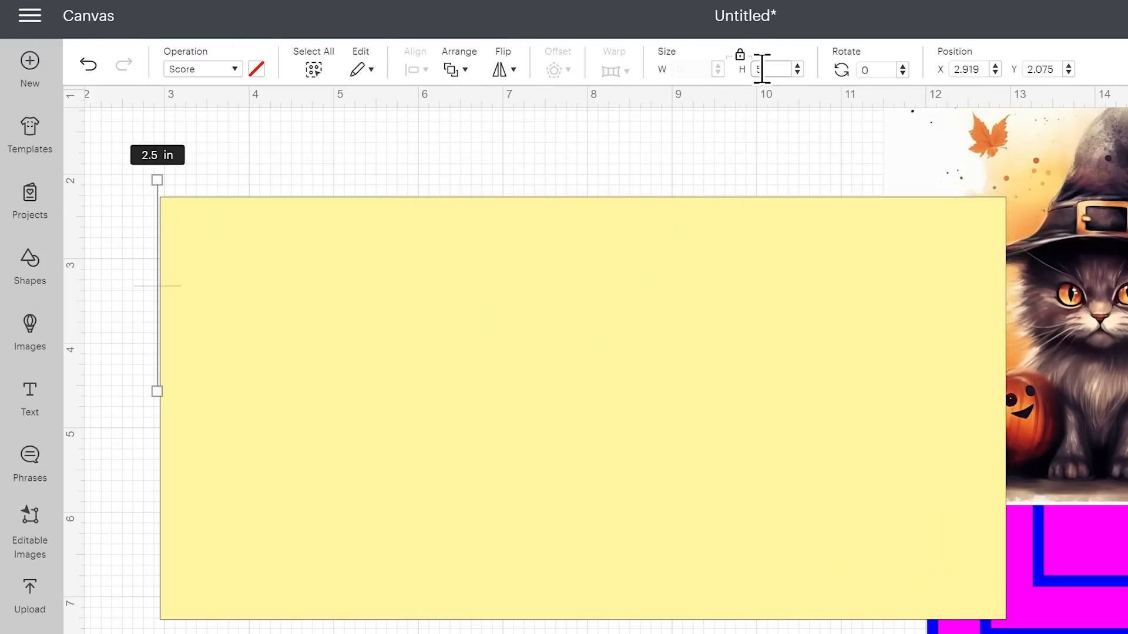
{"action": "type", "text": "5"}
{"action": "key", "text": "Return"}
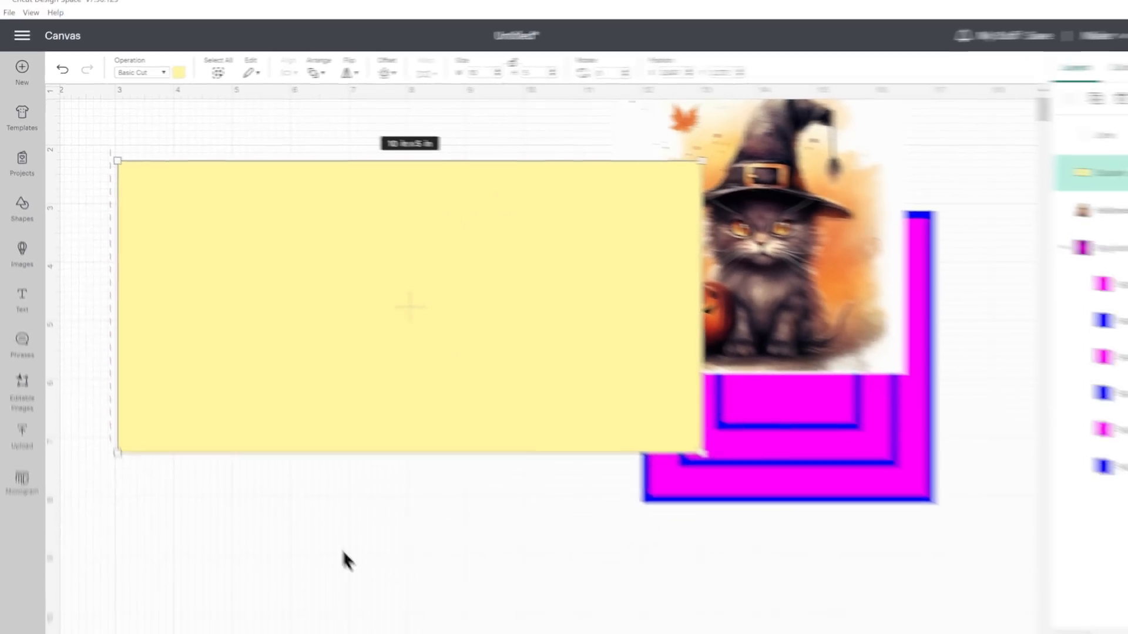
Select the score line together with the yellow rectangle, center them on each other and attach them.
{"action": "left_click", "coordinate": [344, 553]}
{"action": "left_click_drag", "start_coordinate": [115, 441], "coordinate": [87, 388]}
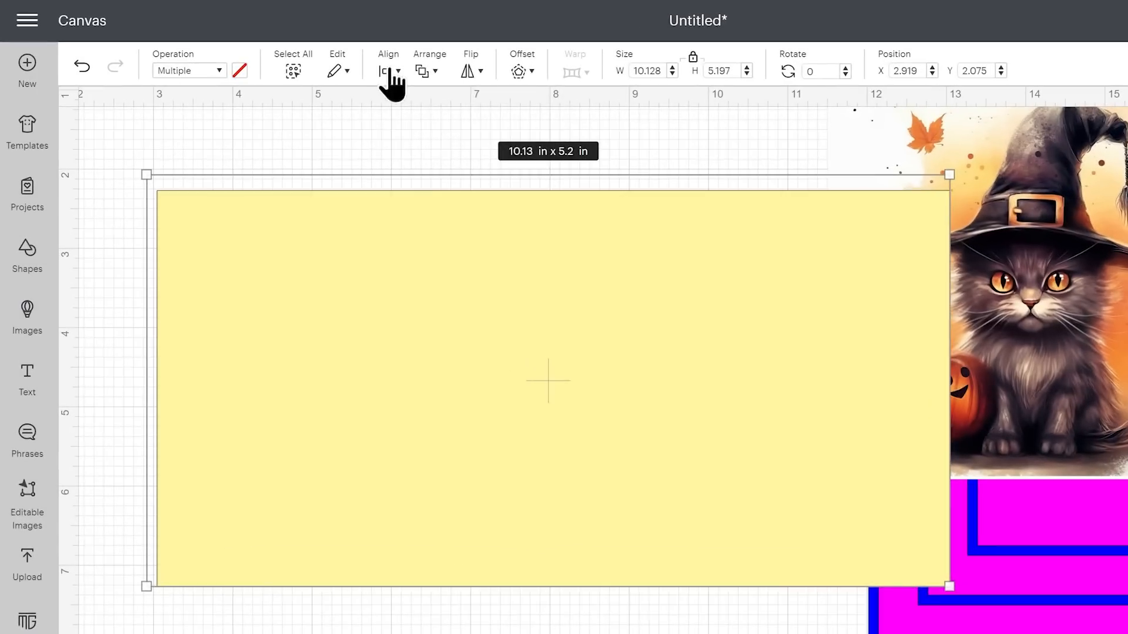
{"action": "left_click", "coordinate": [262, 74]}
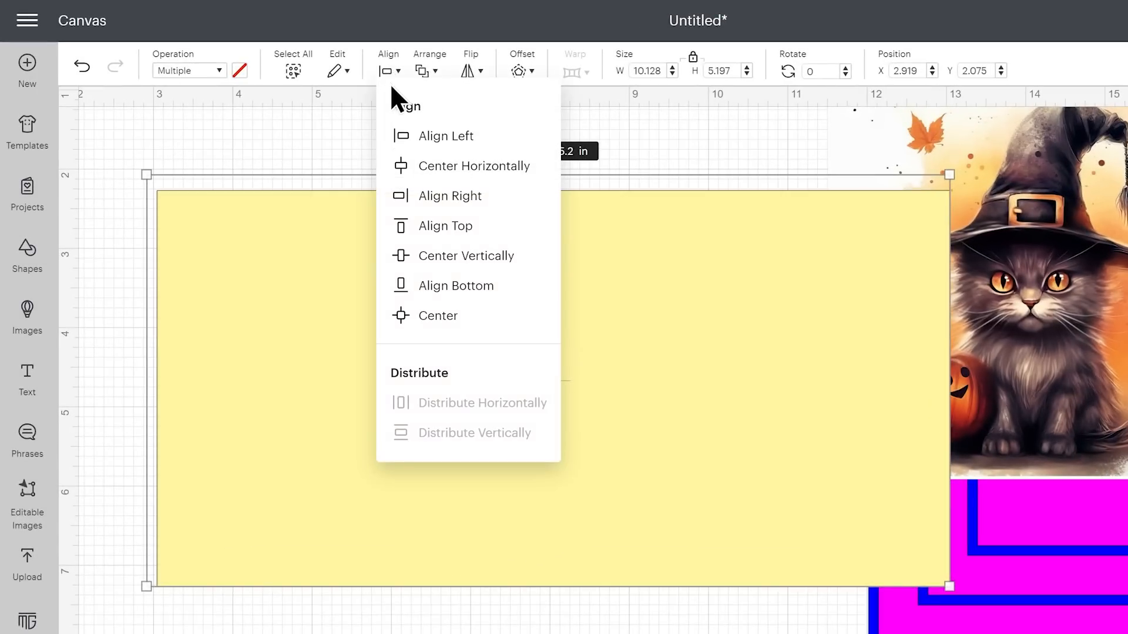
{"action": "left_click", "coordinate": [429, 317]}
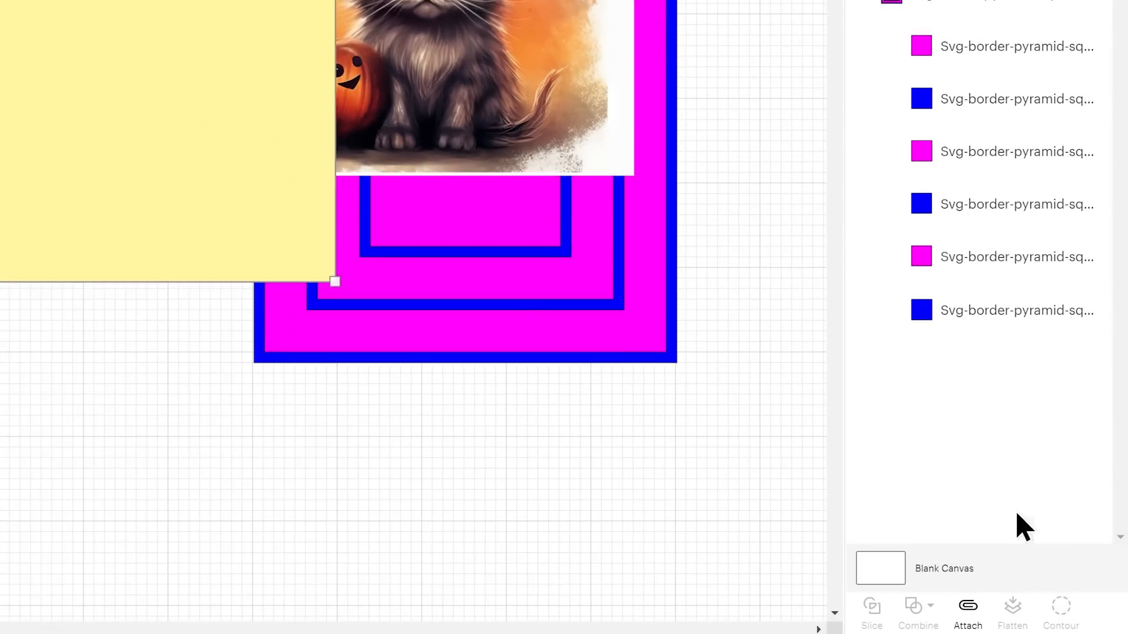
{"action": "left_click", "coordinate": [969, 611]}
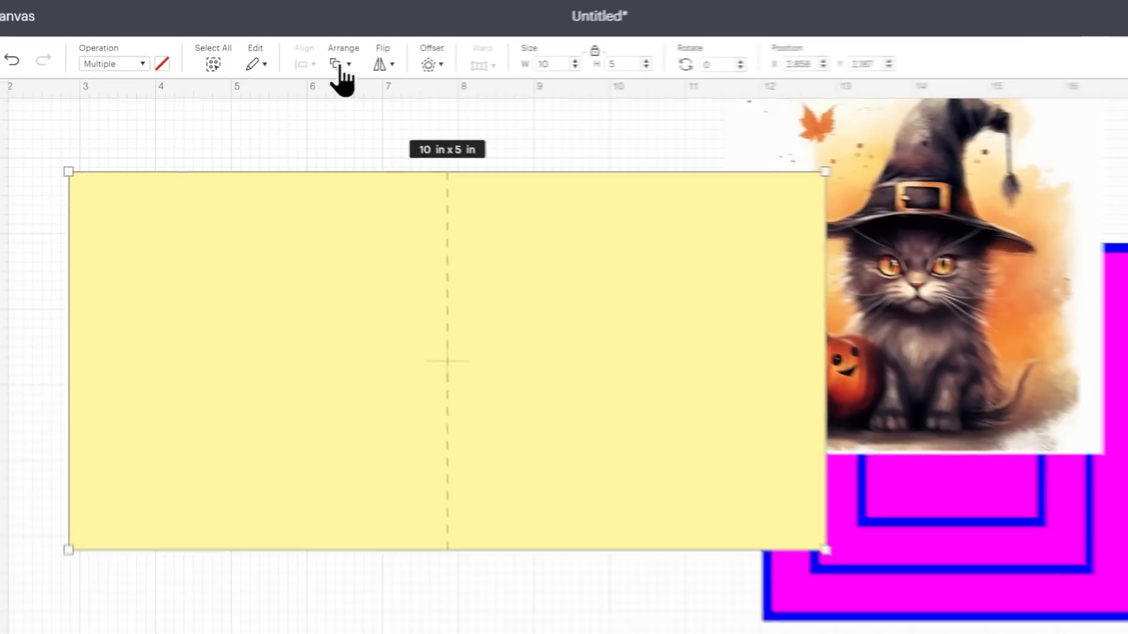
Send the attached card base behind the other objects and recolour its rectangle black.
{"action": "left_click", "coordinate": [287, 73]}
{"action": "left_click", "coordinate": [406, 189]}
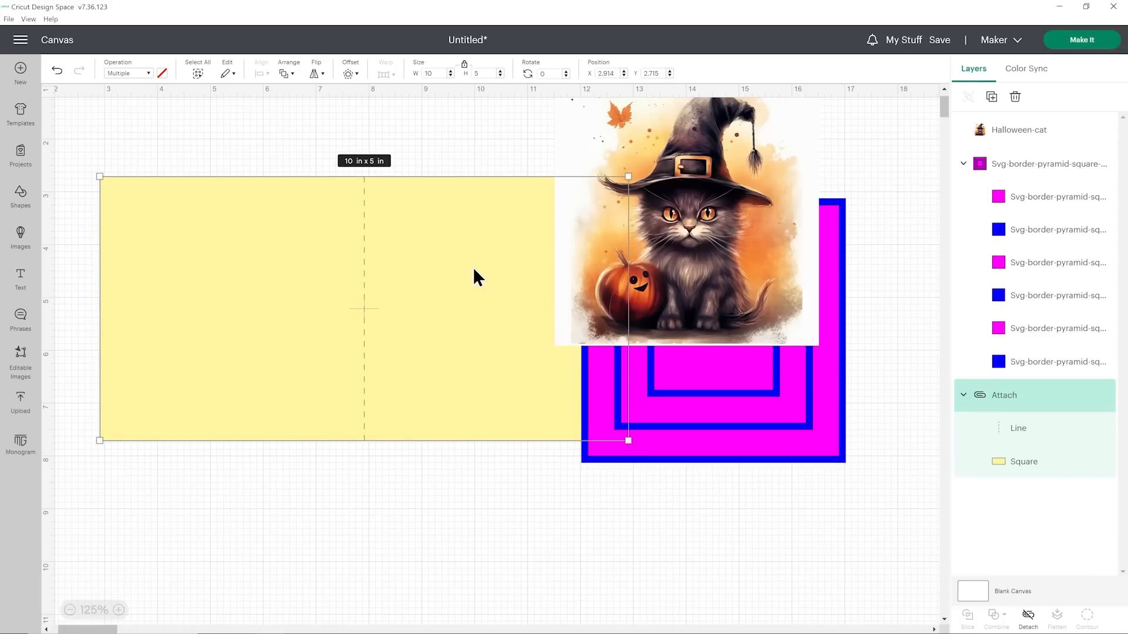
{"action": "left_click", "coordinate": [1019, 461]}
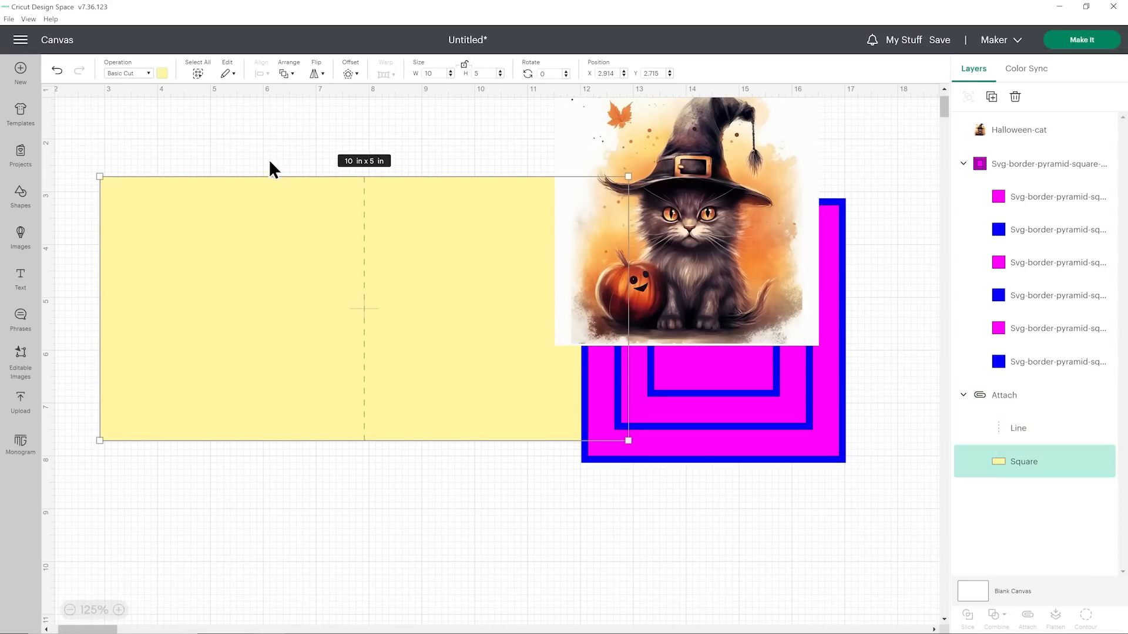
{"action": "left_click", "coordinate": [162, 73]}
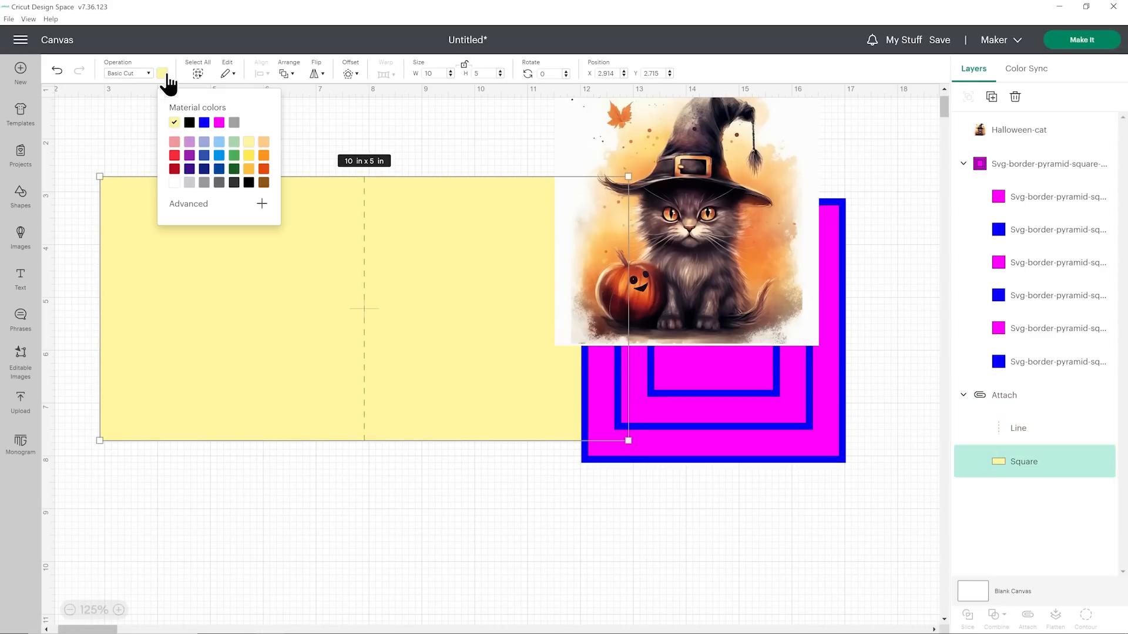
{"action": "left_click", "coordinate": [190, 122]}
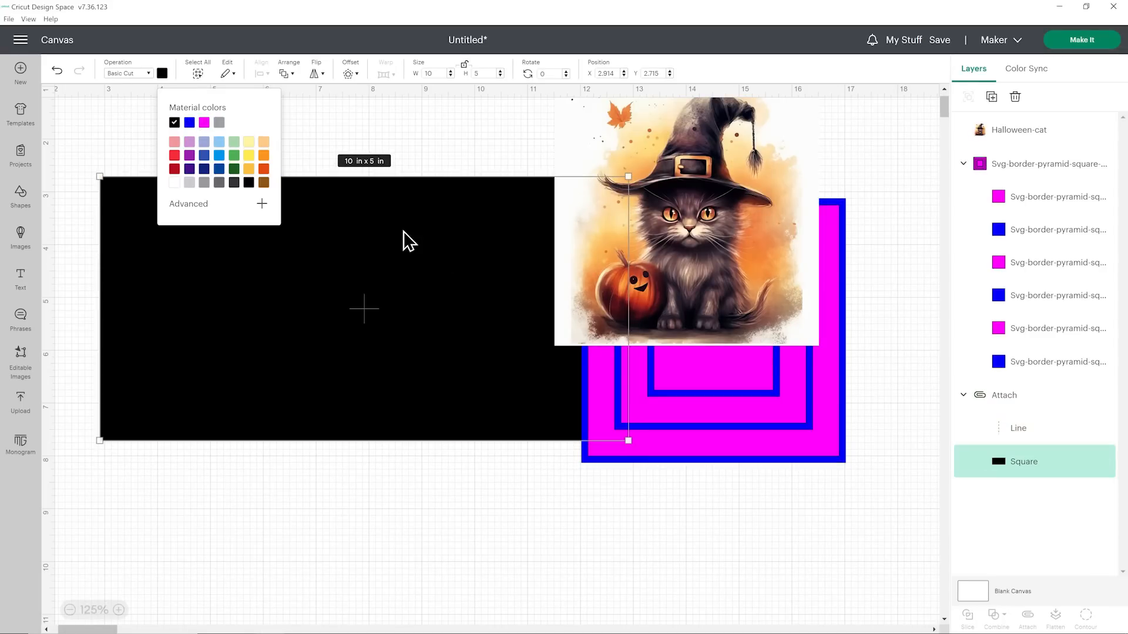
Move the Halloween cat image over the lower middle of the card base and shift the border pyramid to the card's right edge.
{"action": "left_click", "coordinate": [672, 147]}
{"action": "left_click_drag", "start_coordinate": [725, 179], "coordinate": [539, 285]}
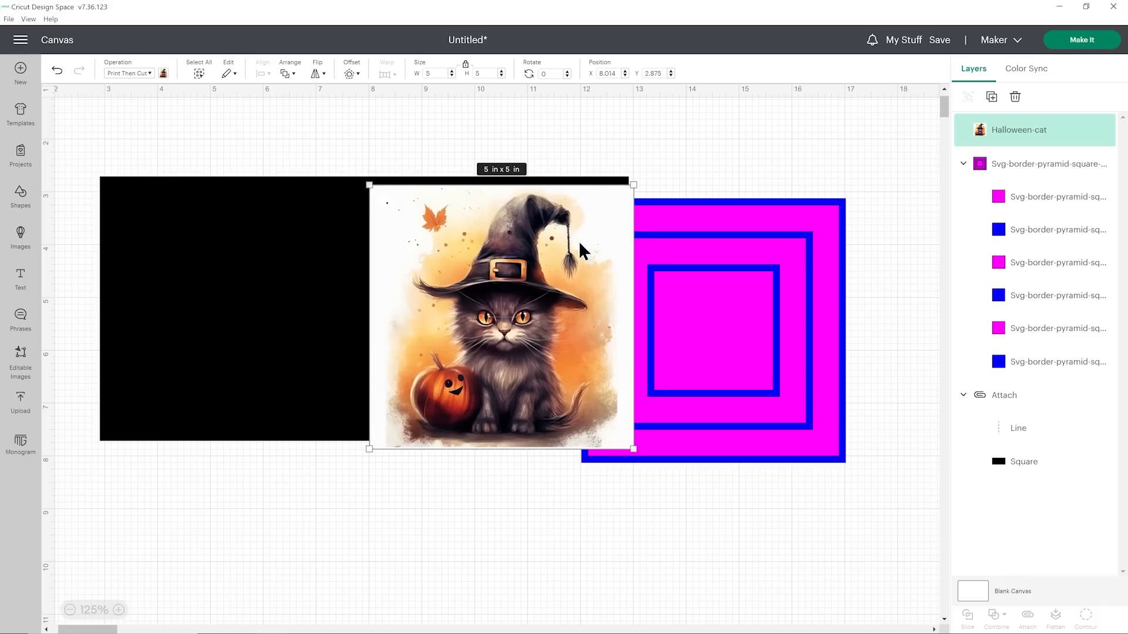
{"action": "left_click_drag", "start_coordinate": [527, 230], "coordinate": [408, 326]}
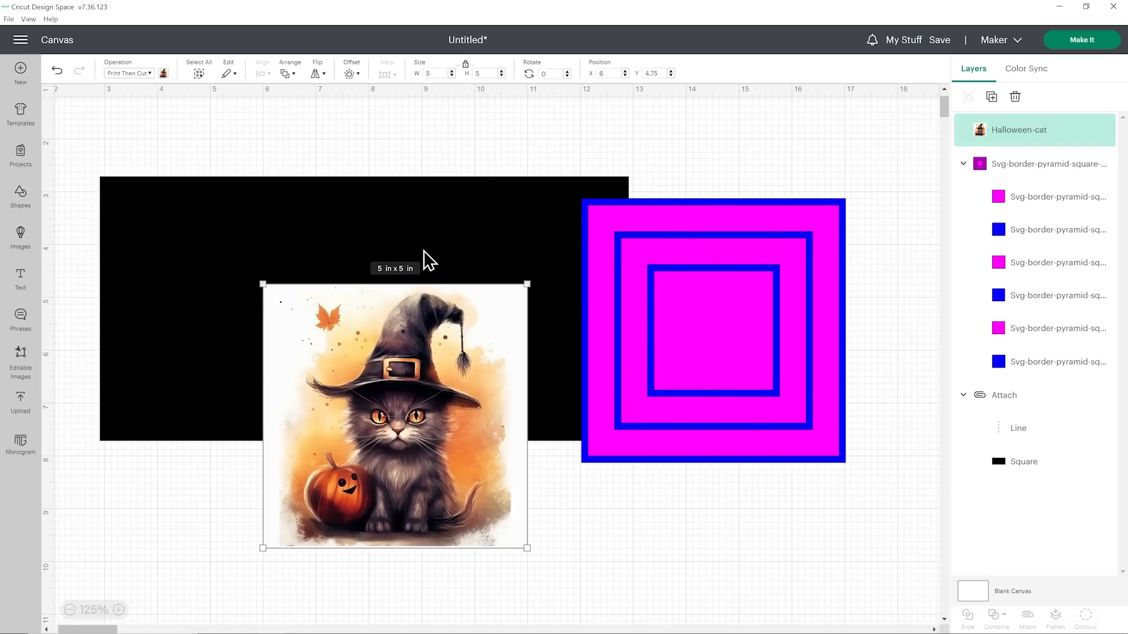
{"action": "left_click", "coordinate": [516, 197]}
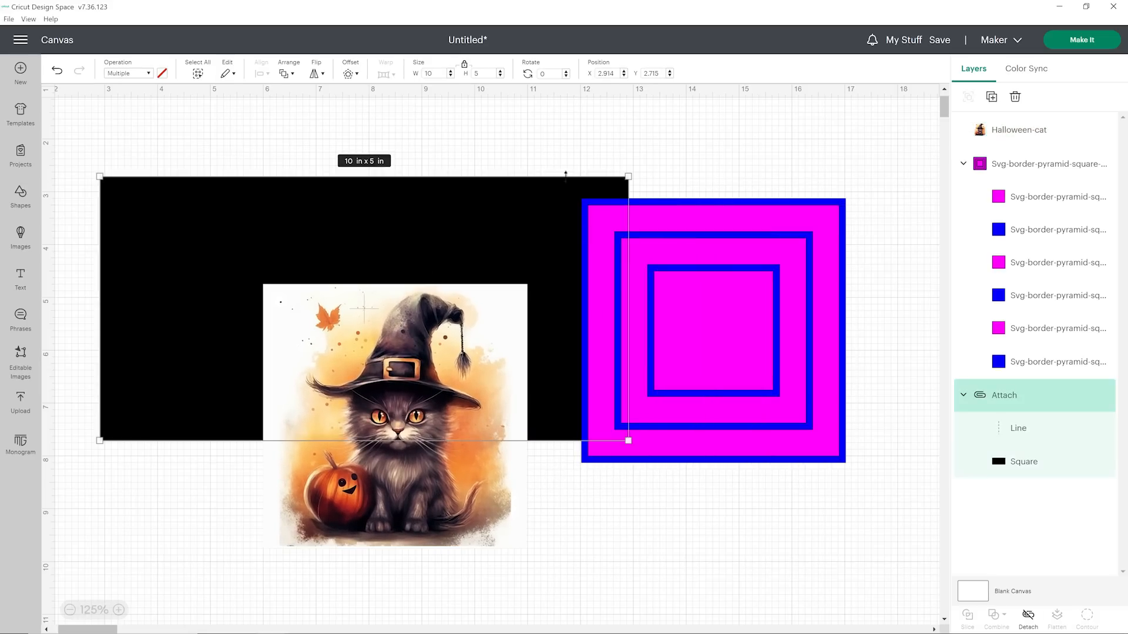
{"action": "left_click_drag", "start_coordinate": [702, 235], "coordinate": [745, 241]}
Try deleting the outermost blue layer and placing the remaining pyramid on the right half of the card base, and undo both changes.
{"action": "left_click", "coordinate": [994, 361]}
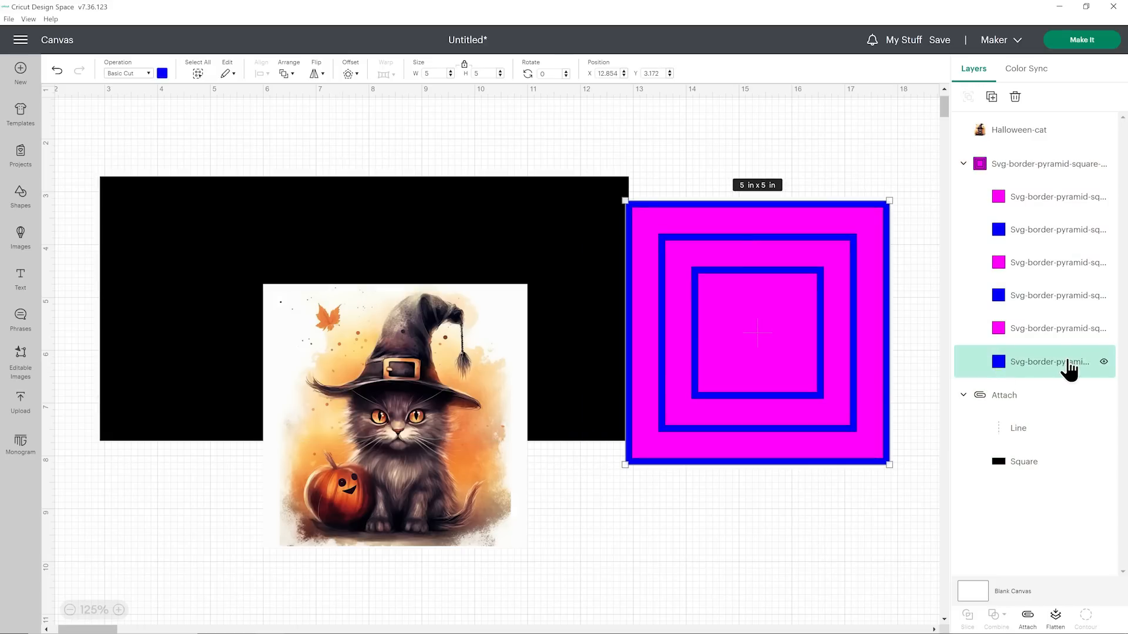
{"action": "key", "text": "Delete"}
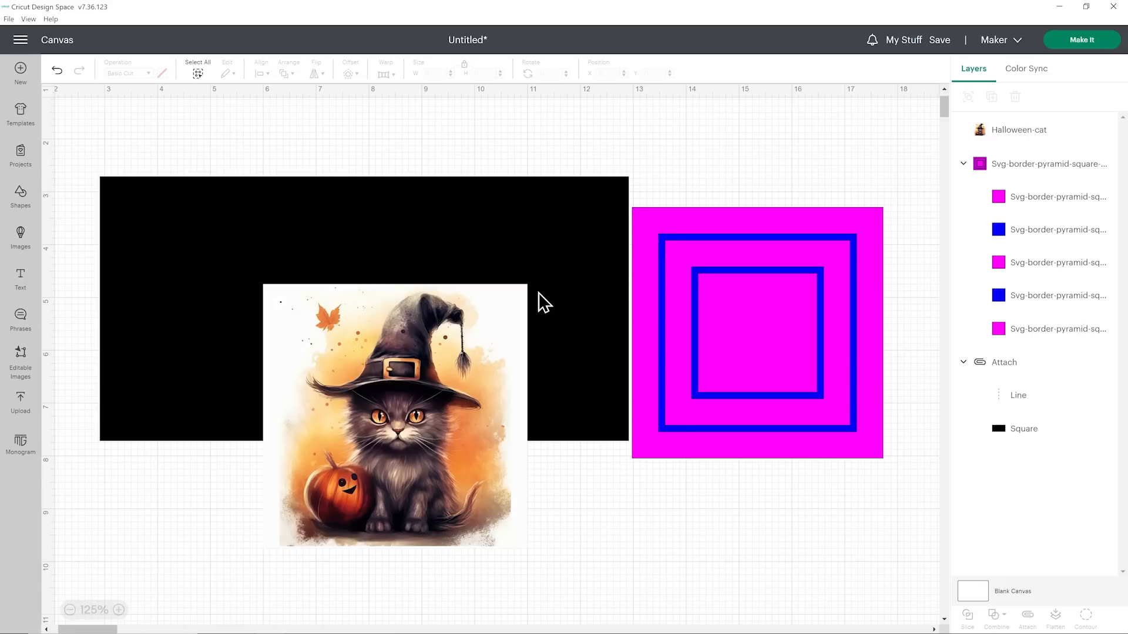
{"action": "left_click_drag", "start_coordinate": [735, 297], "coordinate": [487, 272]}
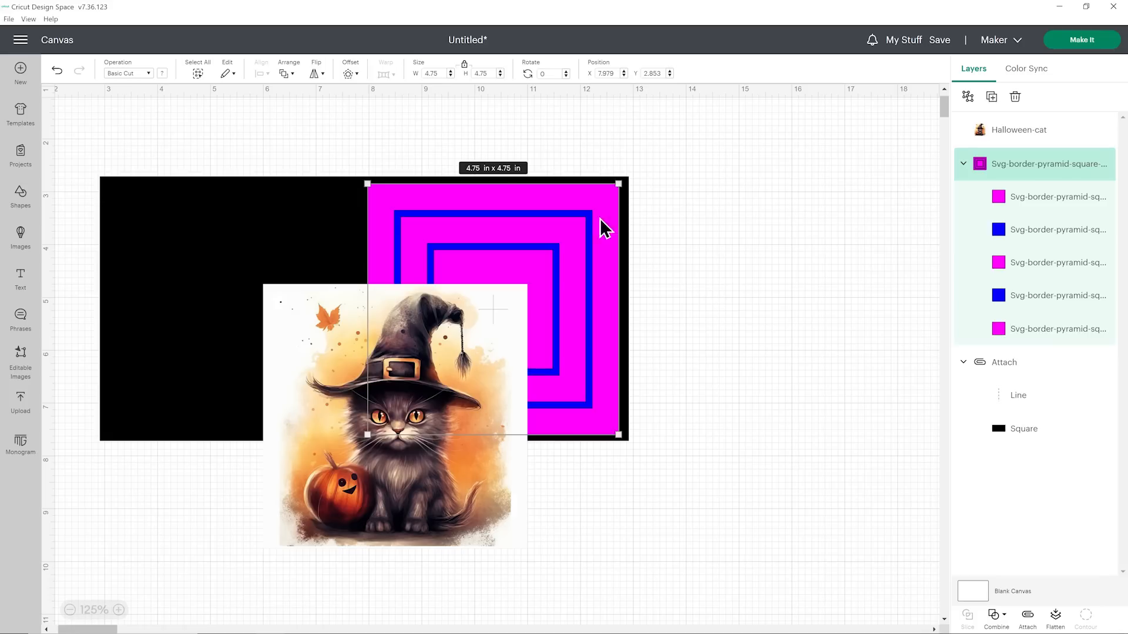
{"action": "left_click", "coordinate": [57, 71]}
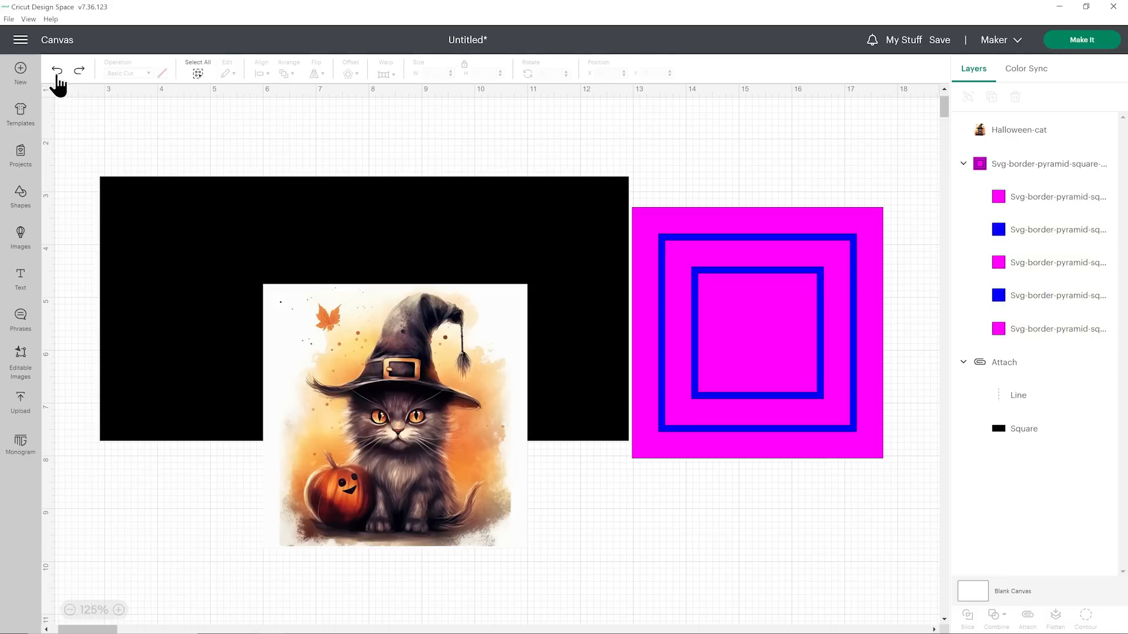
{"action": "left_click", "coordinate": [57, 71]}
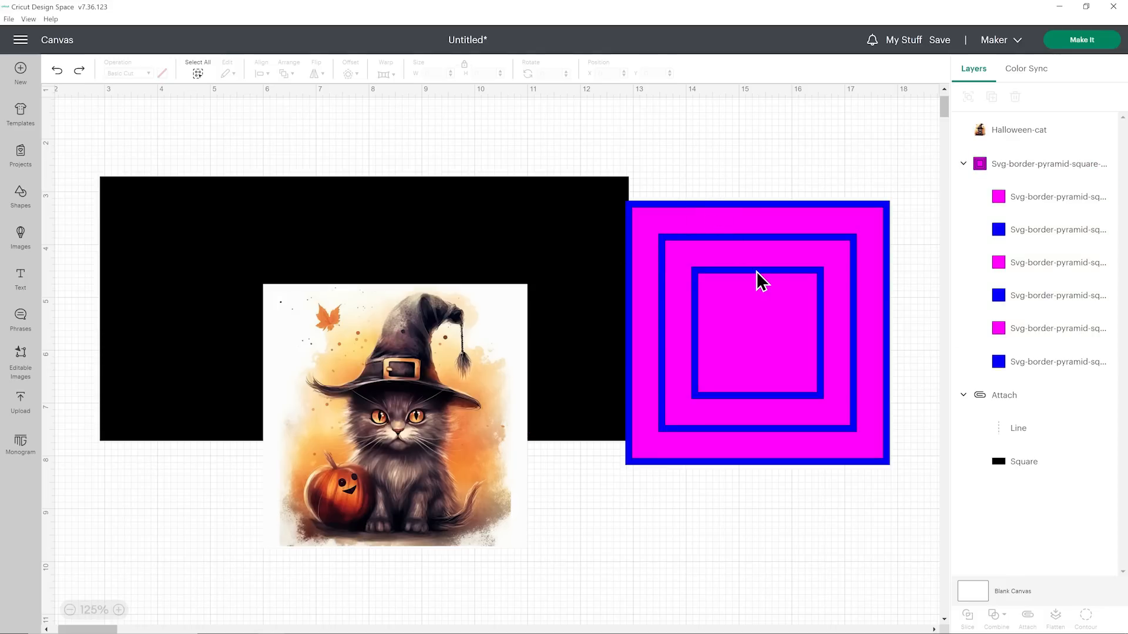
Resize the whole border pyramid to 4.75 in wide and place it on the right half of the black card base.
{"action": "left_click_drag", "start_coordinate": [761, 280], "coordinate": [763, 246]}
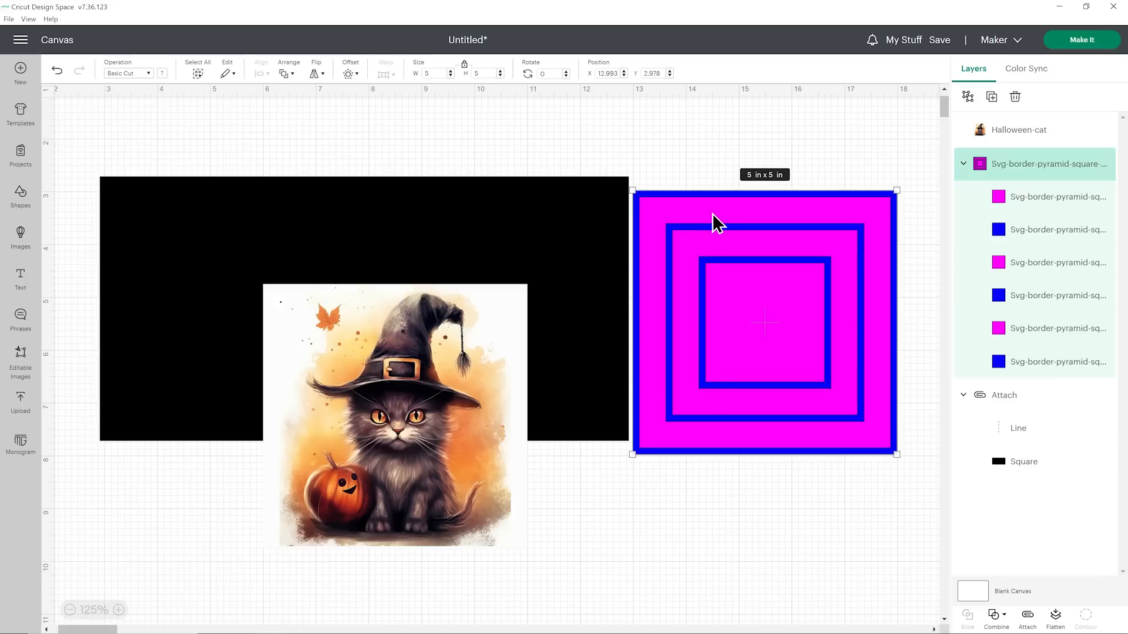
{"action": "left_click_drag", "start_coordinate": [408, 397], "coordinate": [433, 382]}
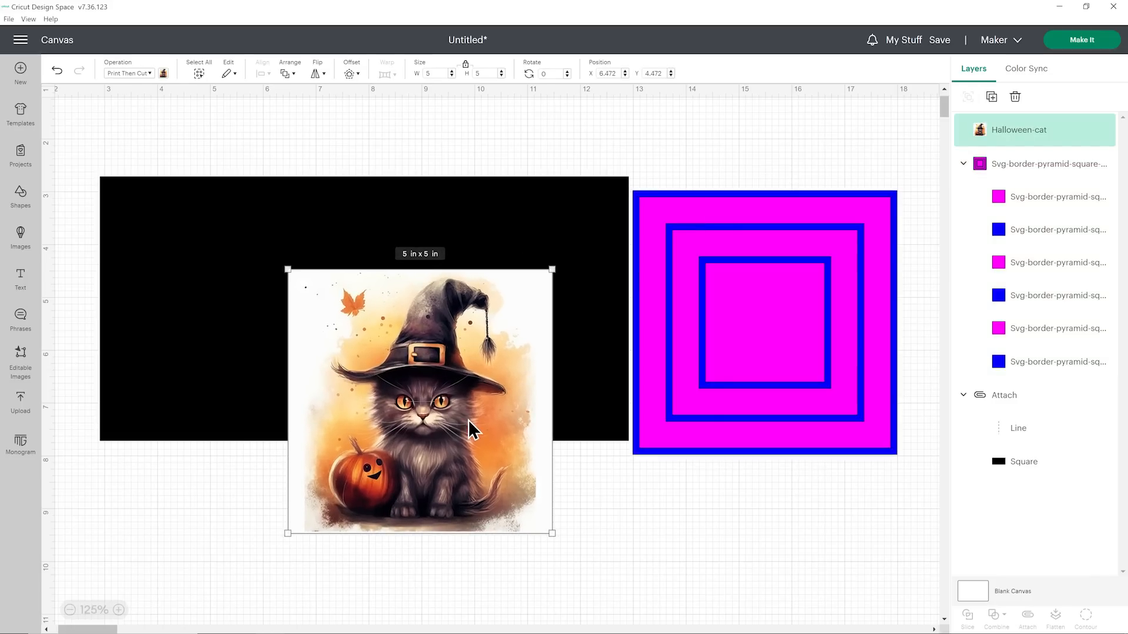
{"action": "left_click", "coordinate": [801, 283]}
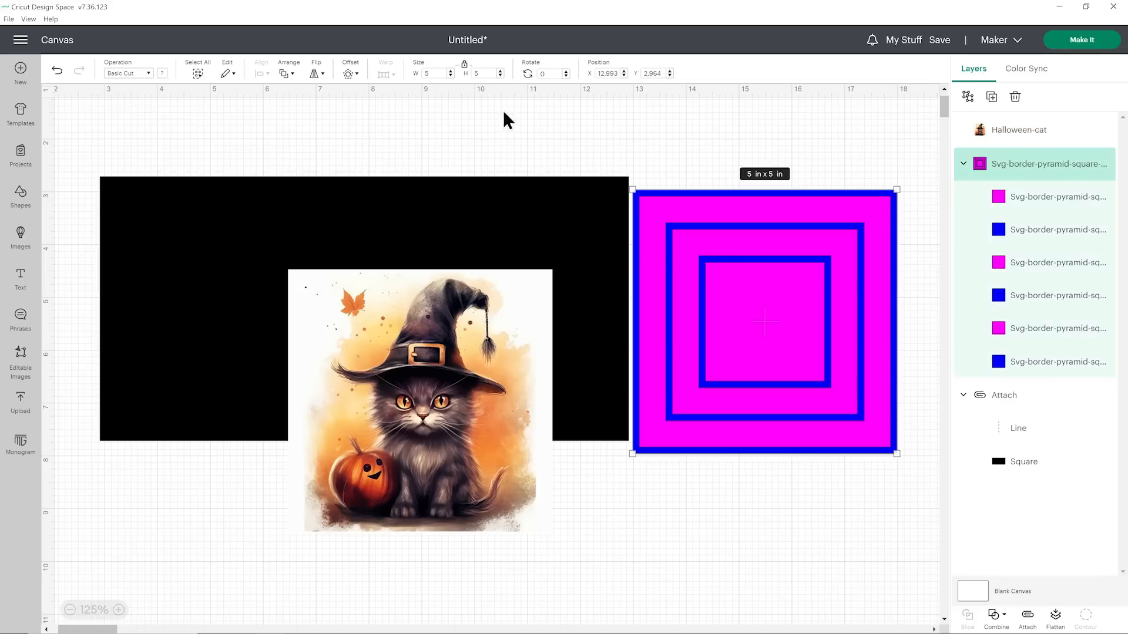
{"action": "left_click", "coordinate": [423, 74]}
{"action": "type", "text": "4.75"}
{"action": "key", "text": "Return"}
{"action": "left_click_drag", "start_coordinate": [770, 297], "coordinate": [509, 298]}
Move the Halloween cat image off the card base to the empty area just beyond its right edge.
{"action": "left_click_drag", "start_coordinate": [381, 467], "coordinate": [753, 361]}
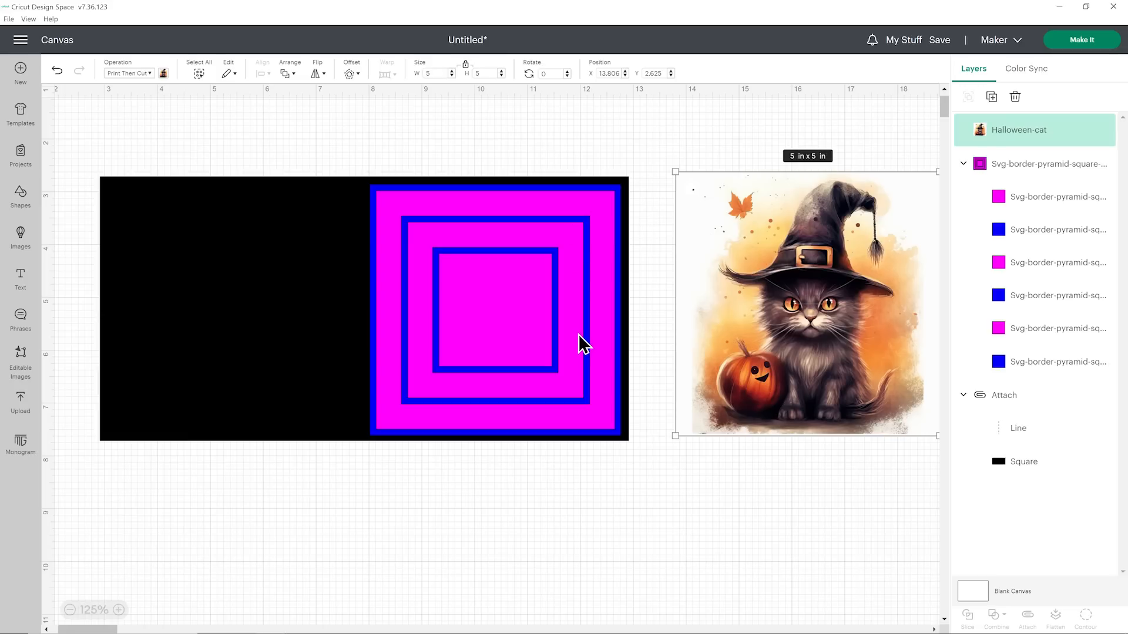
{"action": "left_click_drag", "start_coordinate": [770, 325], "coordinate": [738, 338]}
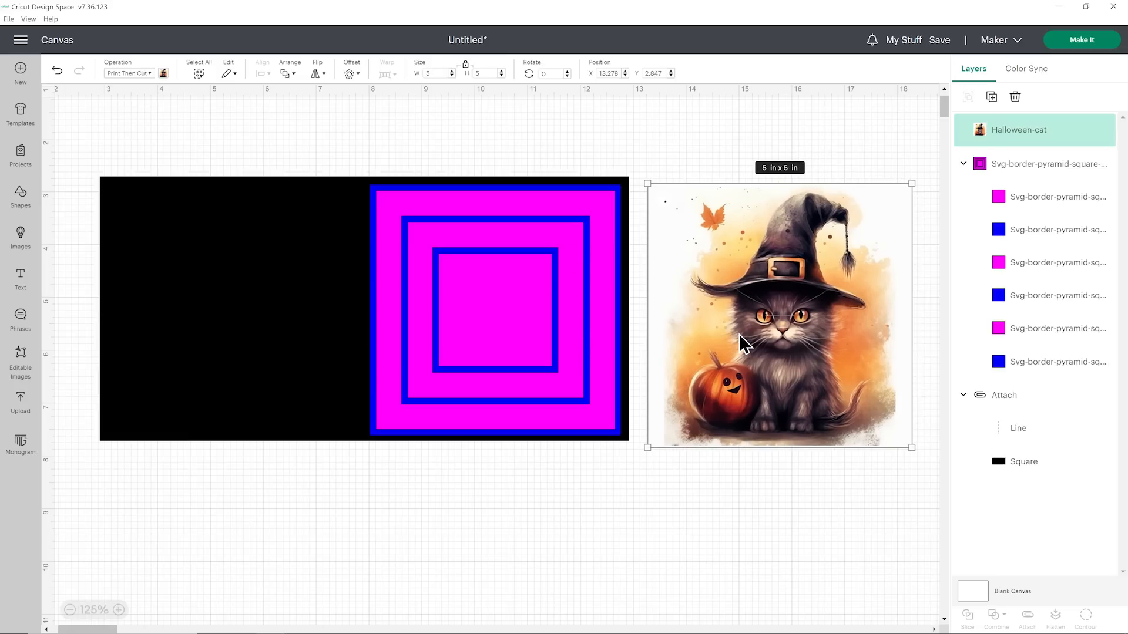
{"action": "left_click_drag", "start_coordinate": [746, 299], "coordinate": [753, 290]}
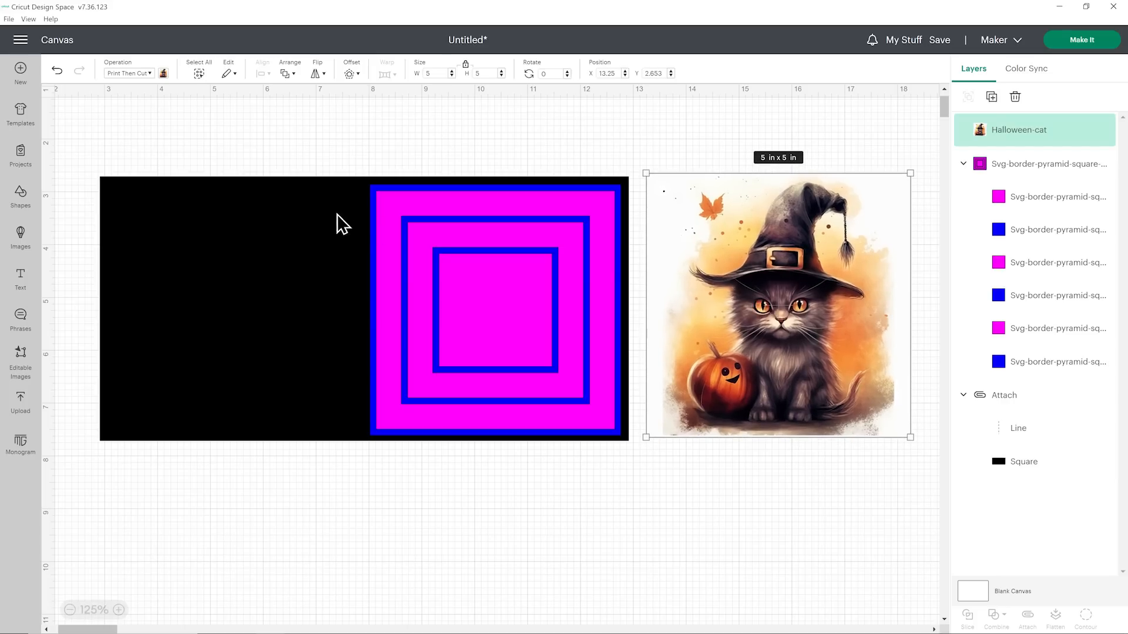
Duplicate the outermost blue layer of the border pyramid.
{"action": "left_click", "coordinate": [465, 228]}
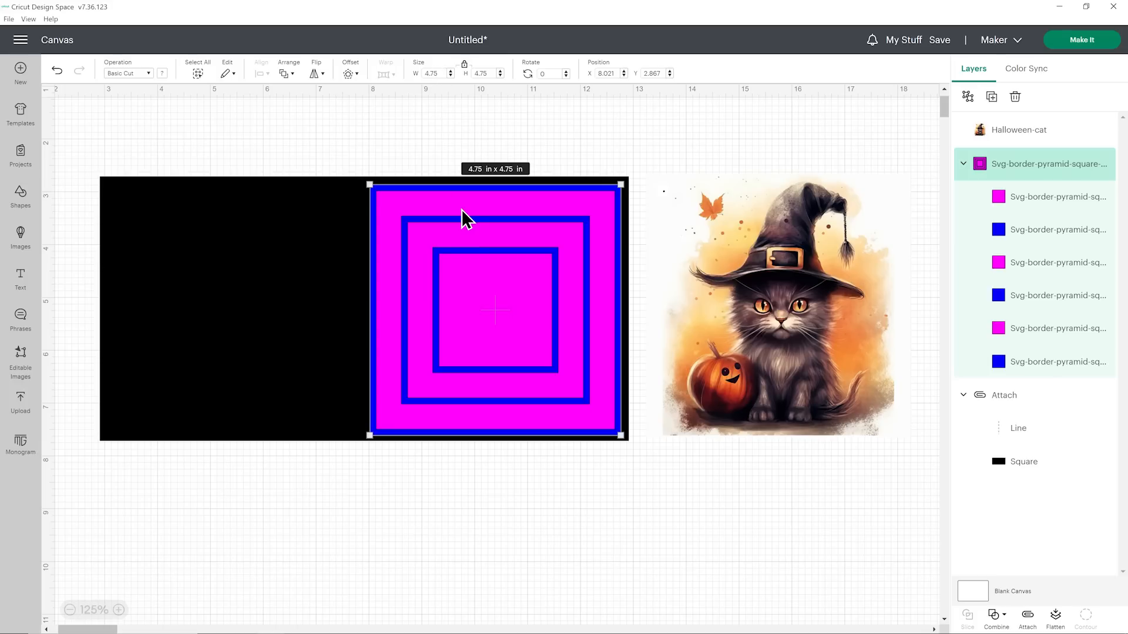
{"action": "left_click", "coordinate": [1009, 364]}
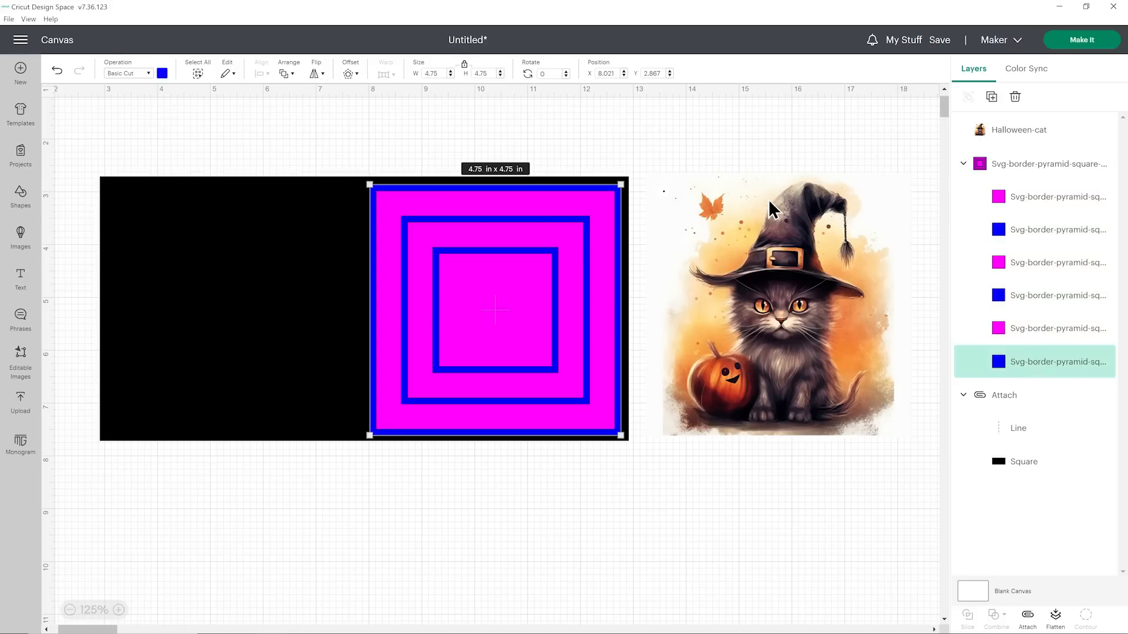
{"action": "key", "text": "ctrl+d"}
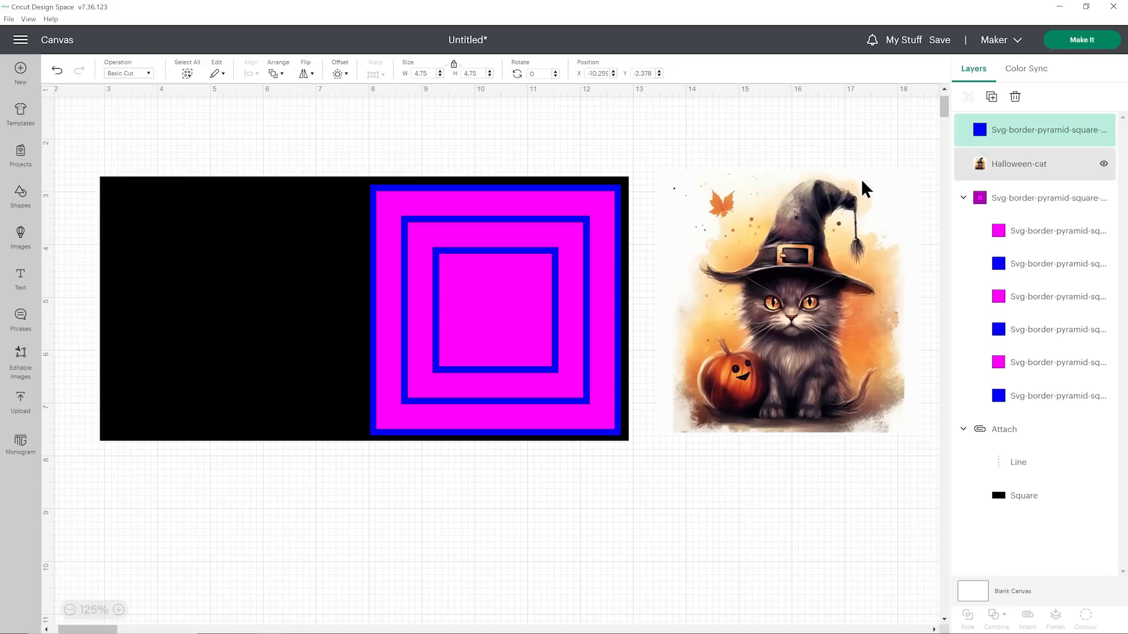
Bring the duplicated blue square into the visible canvas area and place it over the right part of the cat image.
{"action": "left_click", "coordinate": [999, 143]}
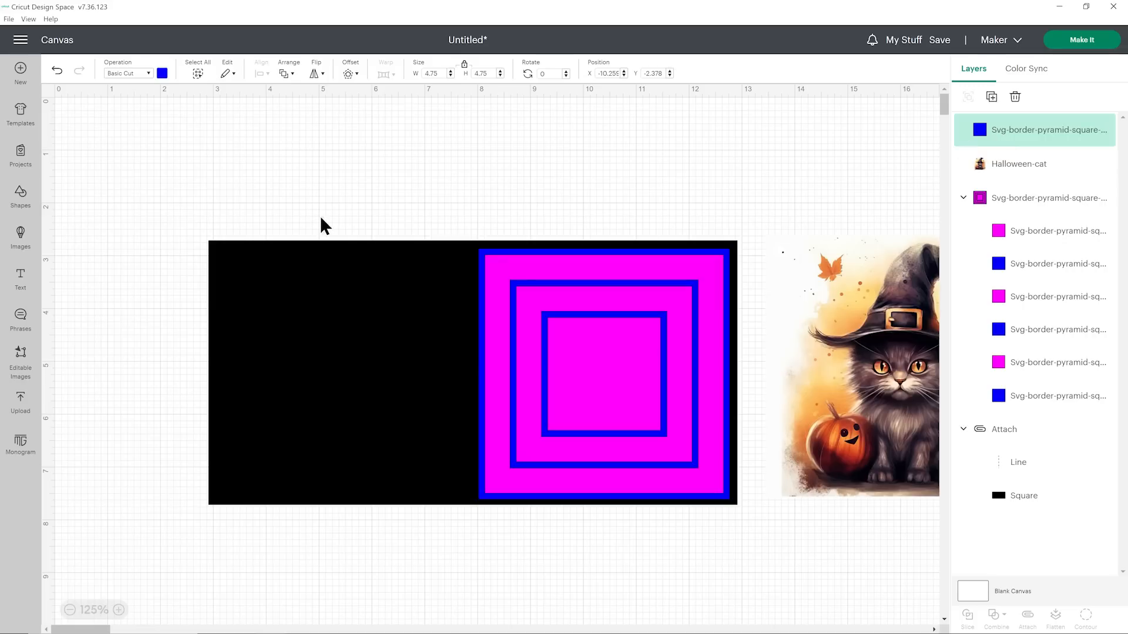
{"action": "left_click", "coordinate": [388, 197]}
{"action": "left_click", "coordinate": [995, 138]}
{"action": "left_click_drag", "start_coordinate": [251, 132], "coordinate": [433, 222]}
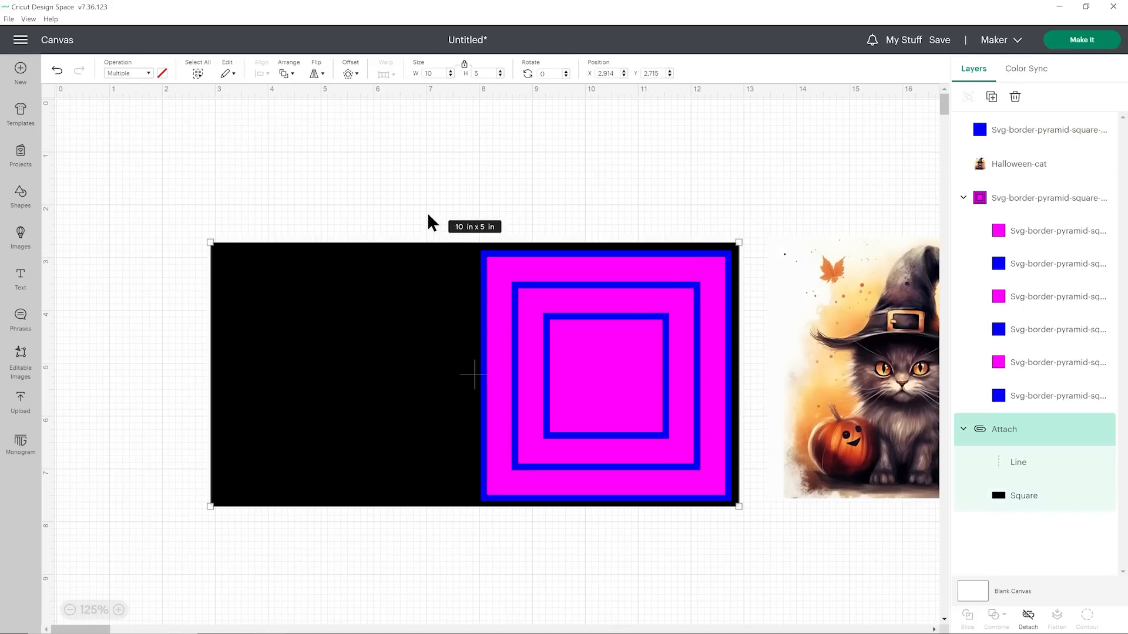
{"action": "left_click", "coordinate": [69, 610]}
{"action": "left_click", "coordinate": [70, 610]}
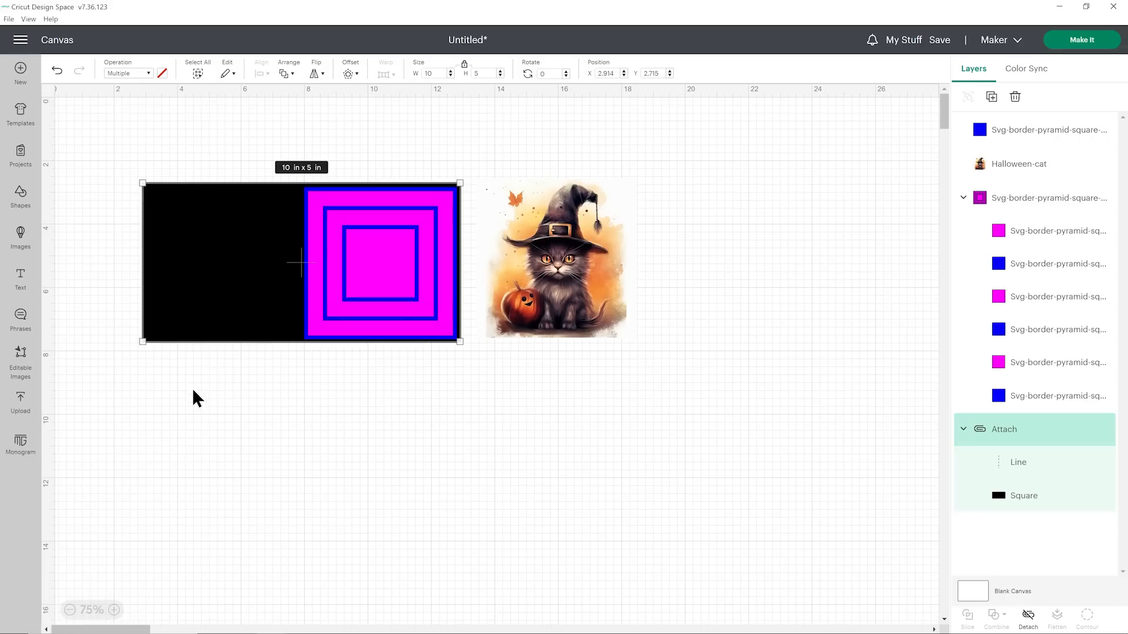
{"action": "left_click", "coordinate": [1007, 136]}
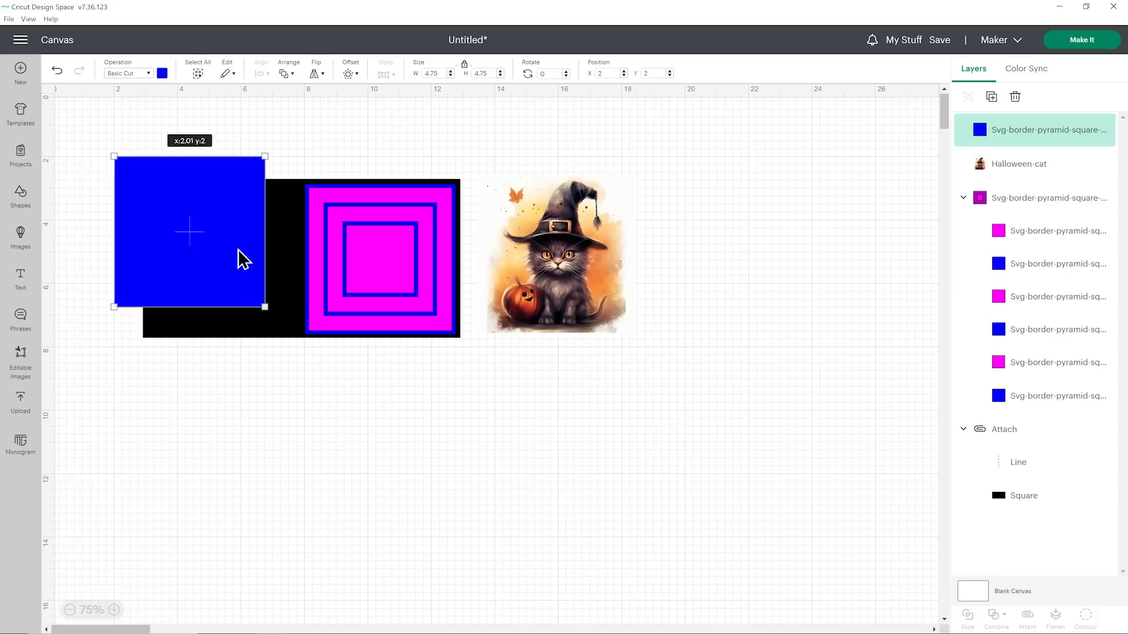
{"action": "left_click_drag", "start_coordinate": [239, 257], "coordinate": [645, 267]}
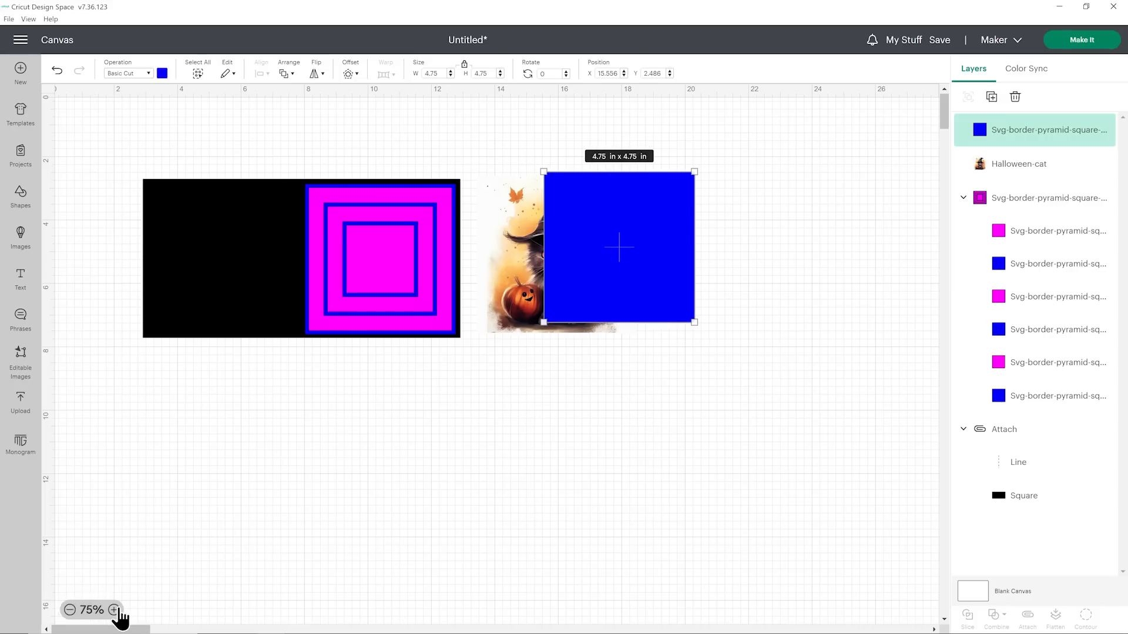
{"action": "left_click", "coordinate": [115, 610]}
{"action": "left_click", "coordinate": [115, 610]}
{"action": "scroll", "coordinate": [497, 443], "scroll_direction": "up", "scroll_amount": 2}
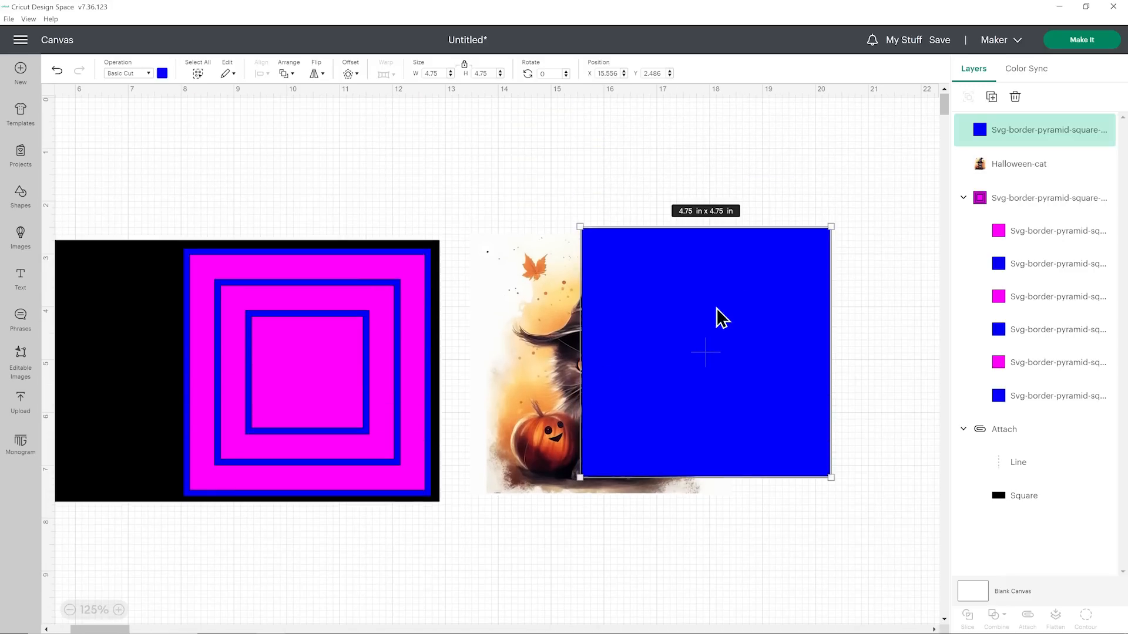
Move the Halloween cat image up and left so it lies between the card base and the duplicated blue square.
{"action": "left_click", "coordinate": [864, 271]}
{"action": "left_click_drag", "start_coordinate": [553, 314], "coordinate": [459, 235]}
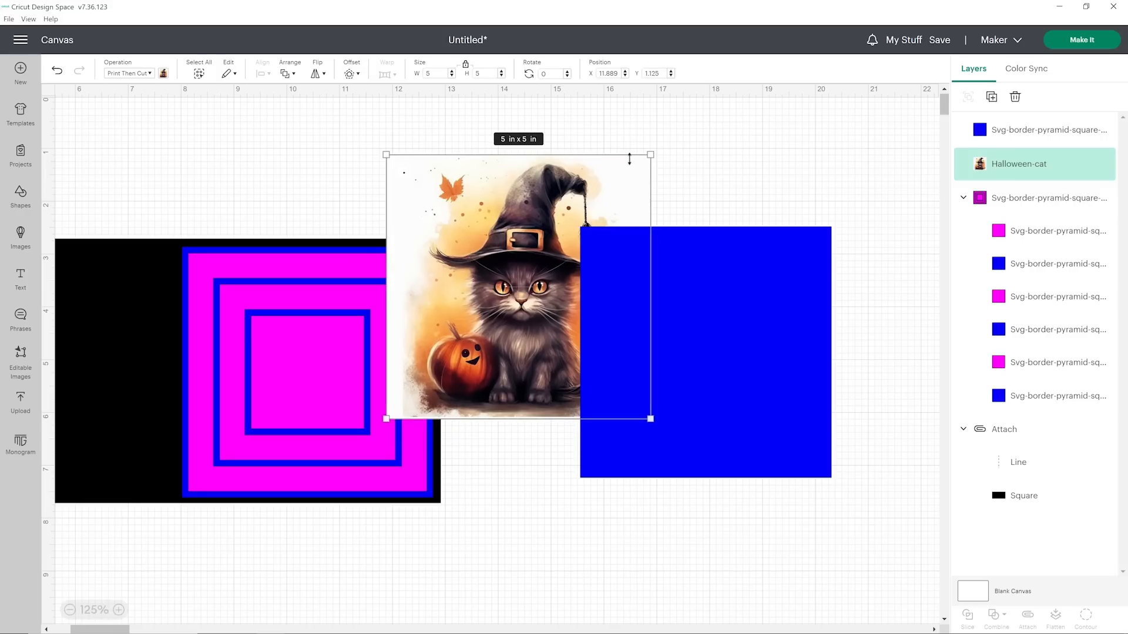
Move the Halloween cat image to the empty area beside the card base and delete the duplicated blue square.
{"action": "left_click_drag", "start_coordinate": [623, 215], "coordinate": [685, 234]}
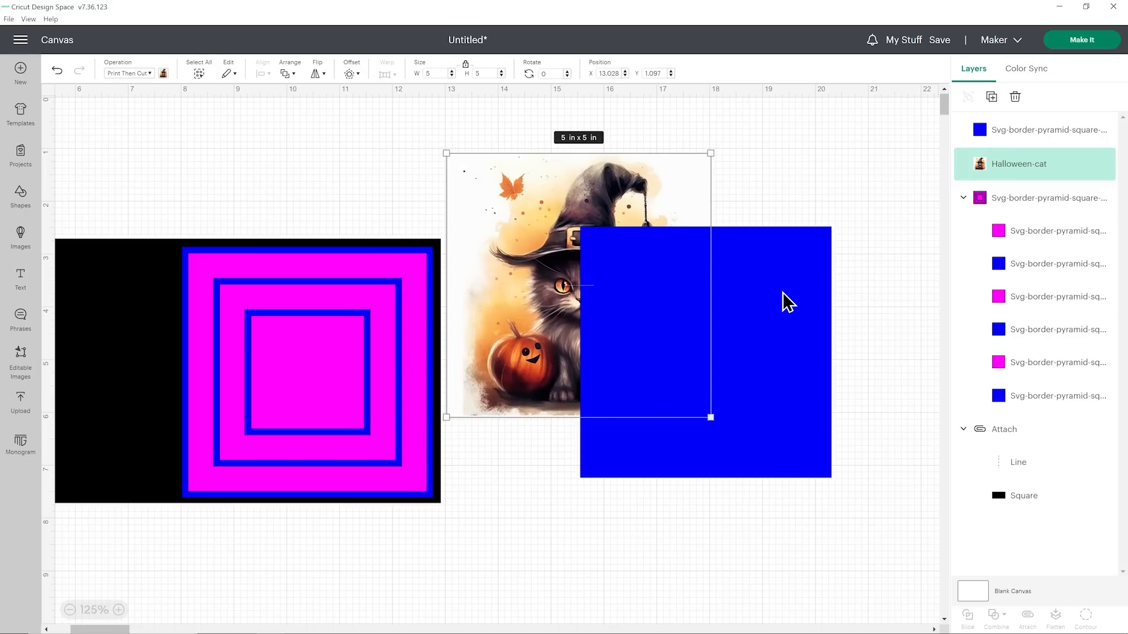
{"action": "left_click", "coordinate": [734, 276]}
{"action": "left_click_drag", "start_coordinate": [735, 288], "coordinate": [751, 290]}
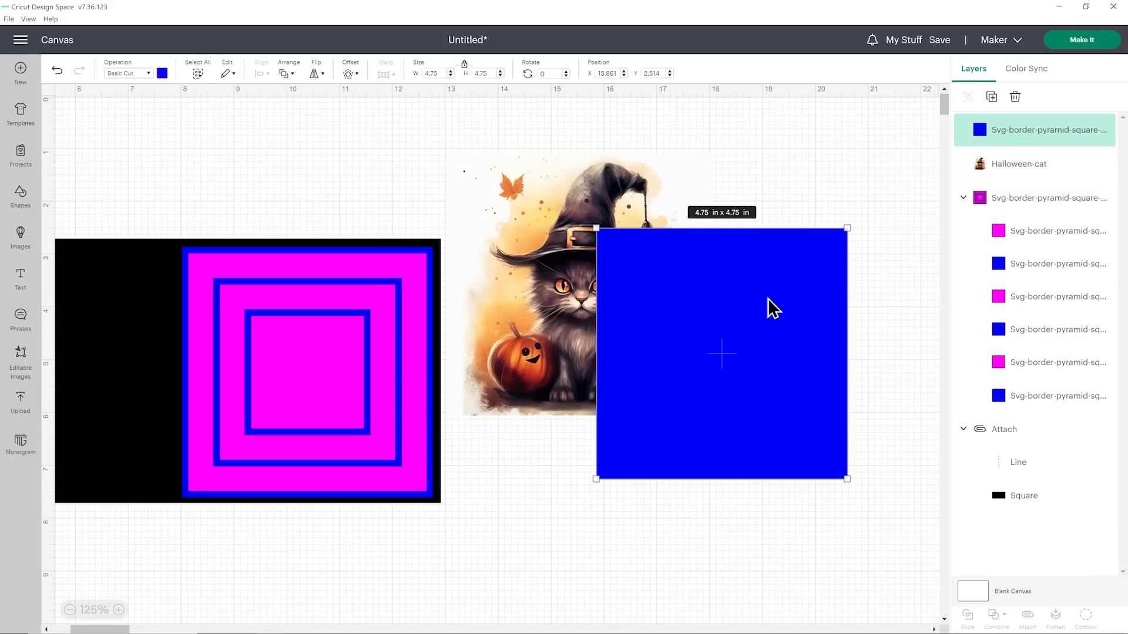
{"action": "left_click_drag", "start_coordinate": [695, 286], "coordinate": [656, 287]}
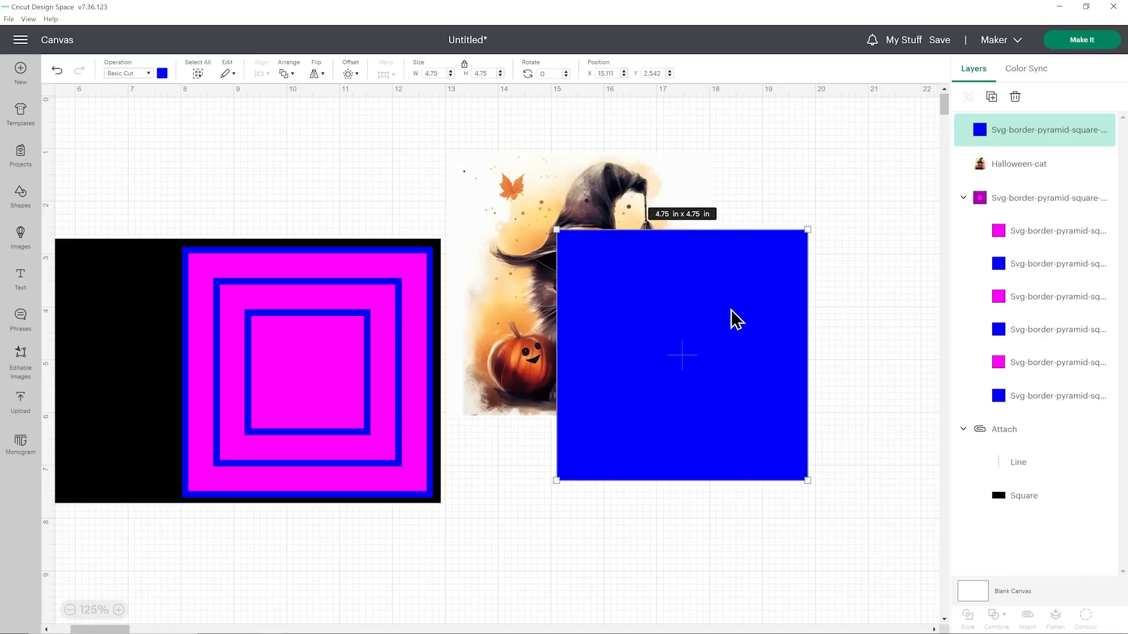
{"action": "key", "text": "Delete"}
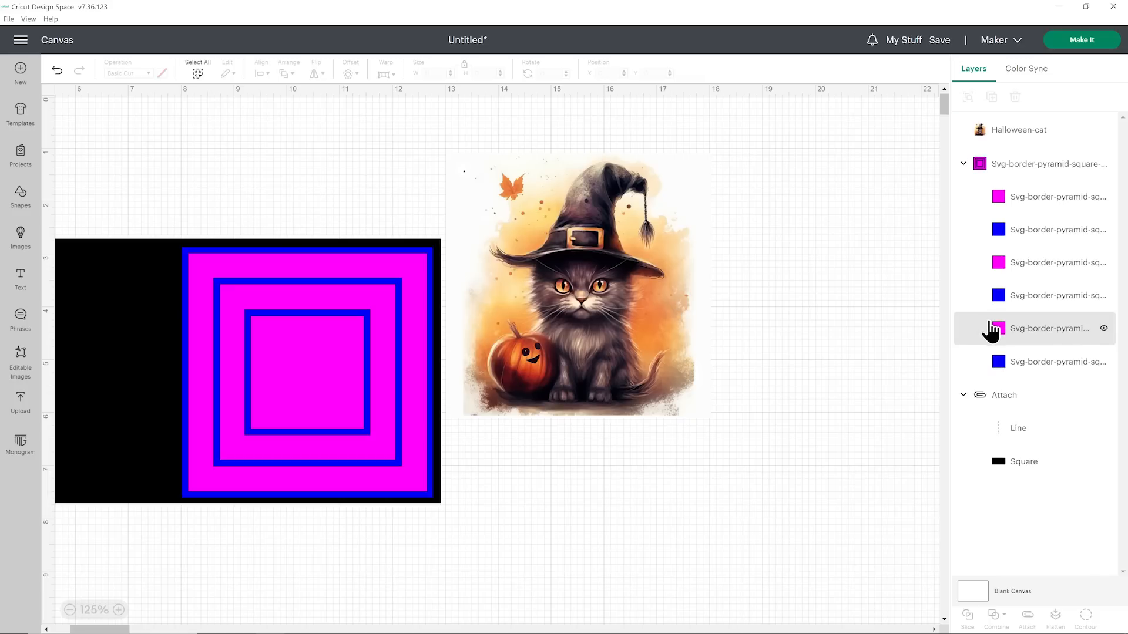
Duplicate the border pyramid's outermost magenta layer and place the copy over the right part of the cat image.
{"action": "left_click", "coordinate": [983, 338]}
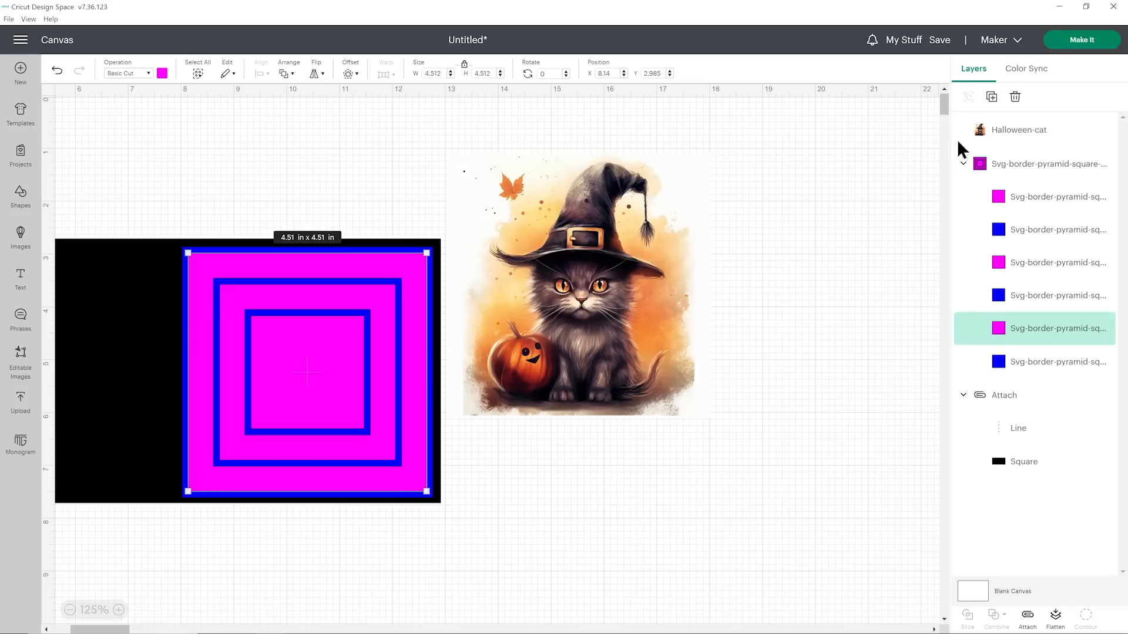
{"action": "left_click", "coordinate": [992, 96]}
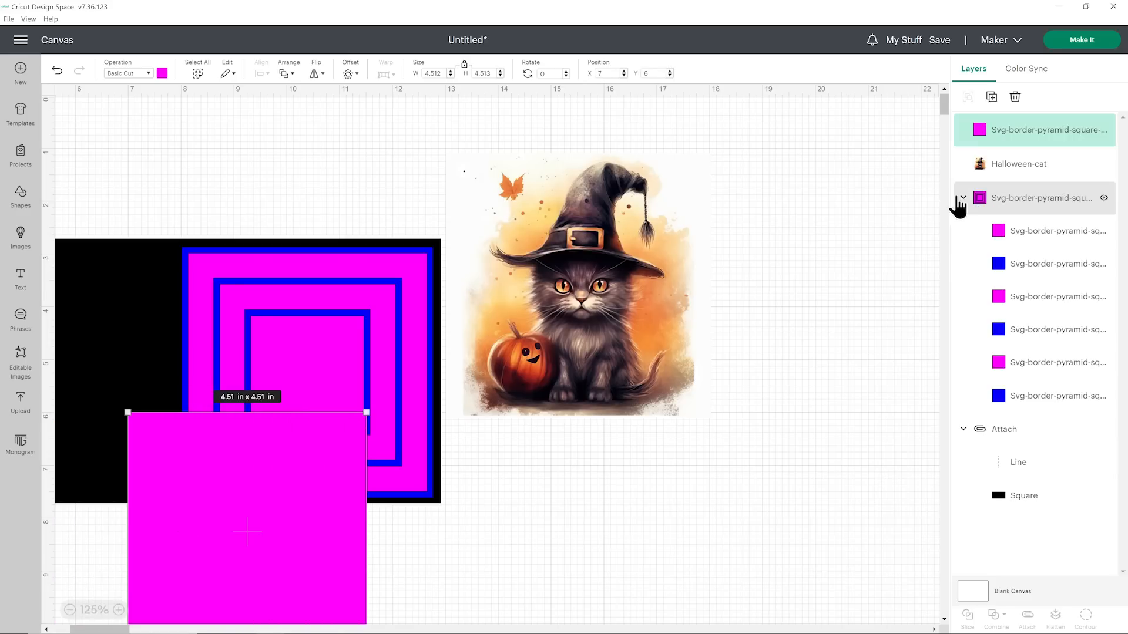
{"action": "left_click_drag", "start_coordinate": [315, 471], "coordinate": [778, 272]}
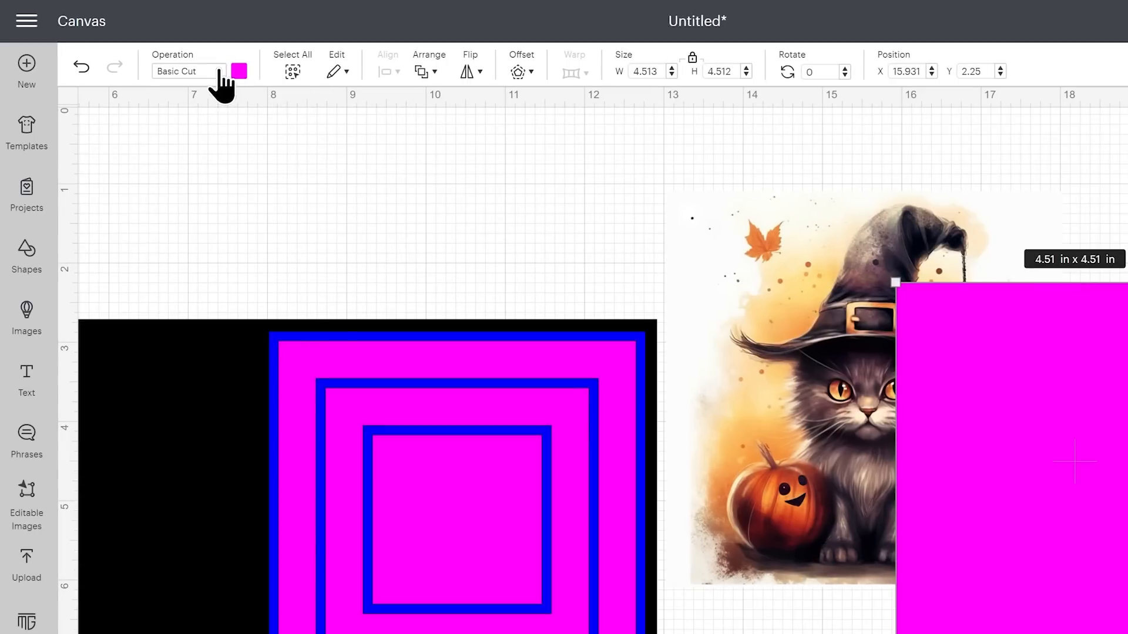
Change the magenta copy's operation to Guide and nudge the guide square slightly upward.
{"action": "left_click", "coordinate": [148, 73]}
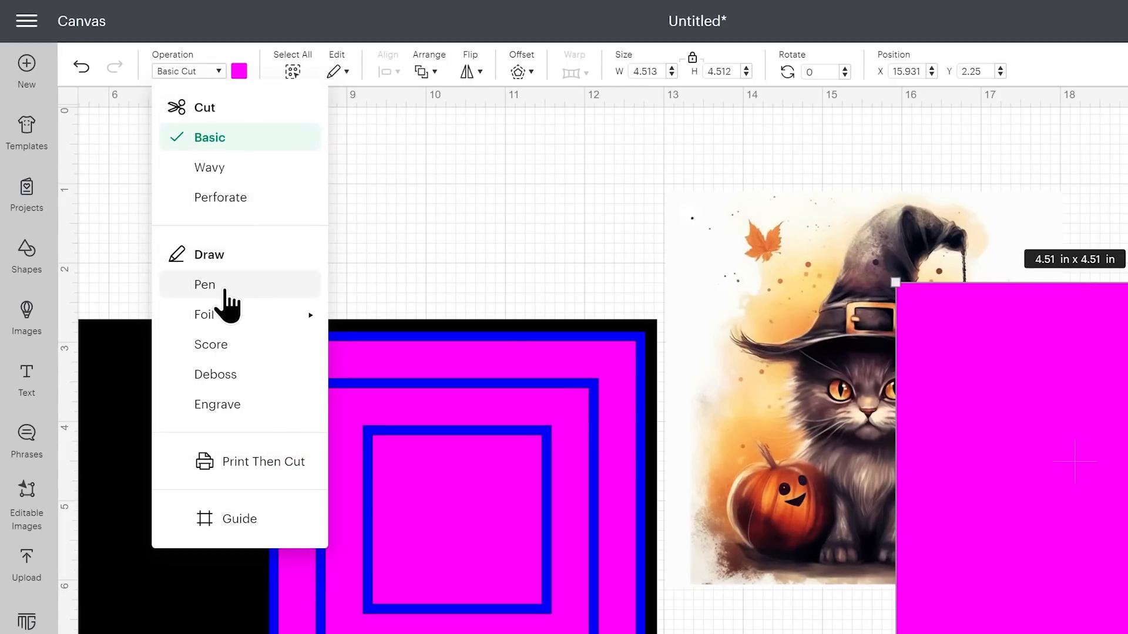
{"action": "left_click", "coordinate": [235, 520]}
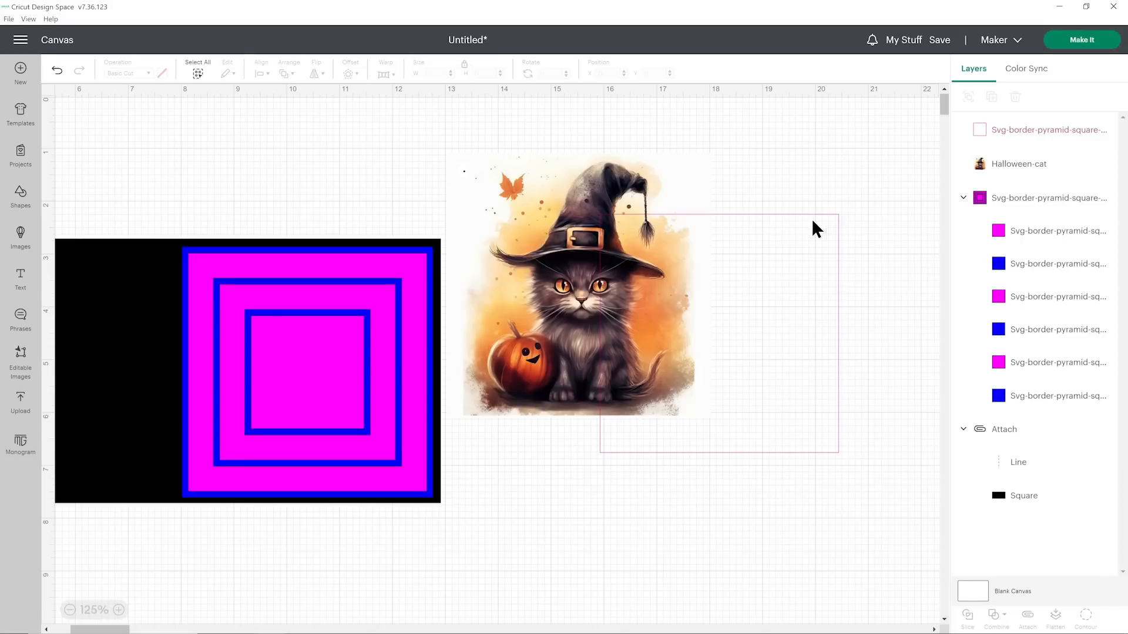
{"action": "left_click", "coordinate": [812, 221]}
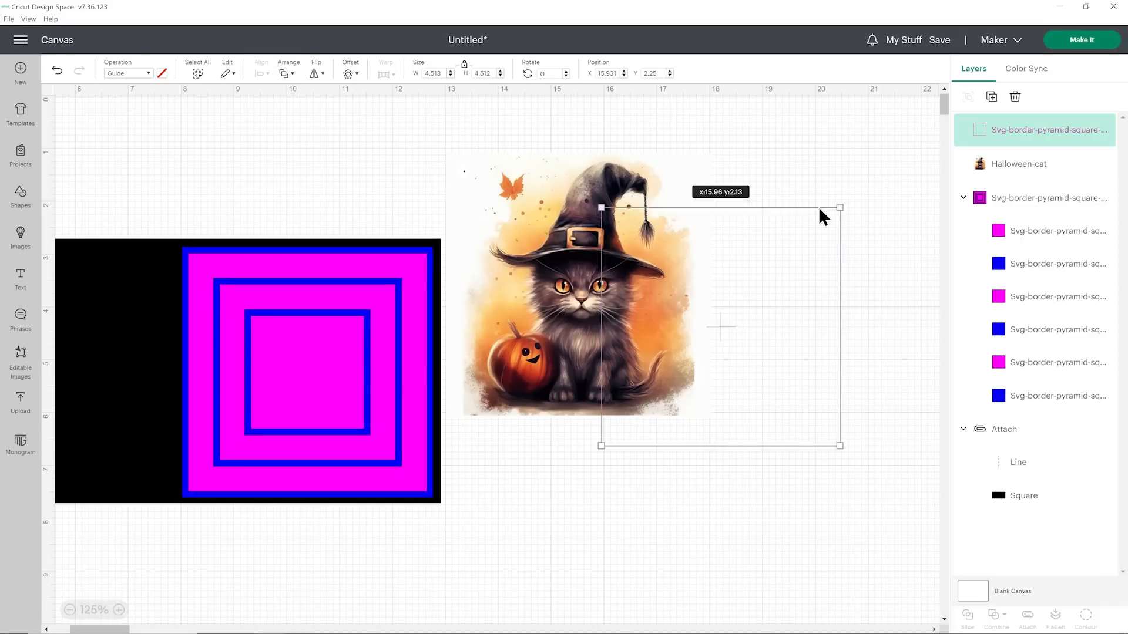
Move the Halloween cat image under the guide square so the square frames the cat.
{"action": "left_click_drag", "start_coordinate": [542, 224], "coordinate": [684, 265]}
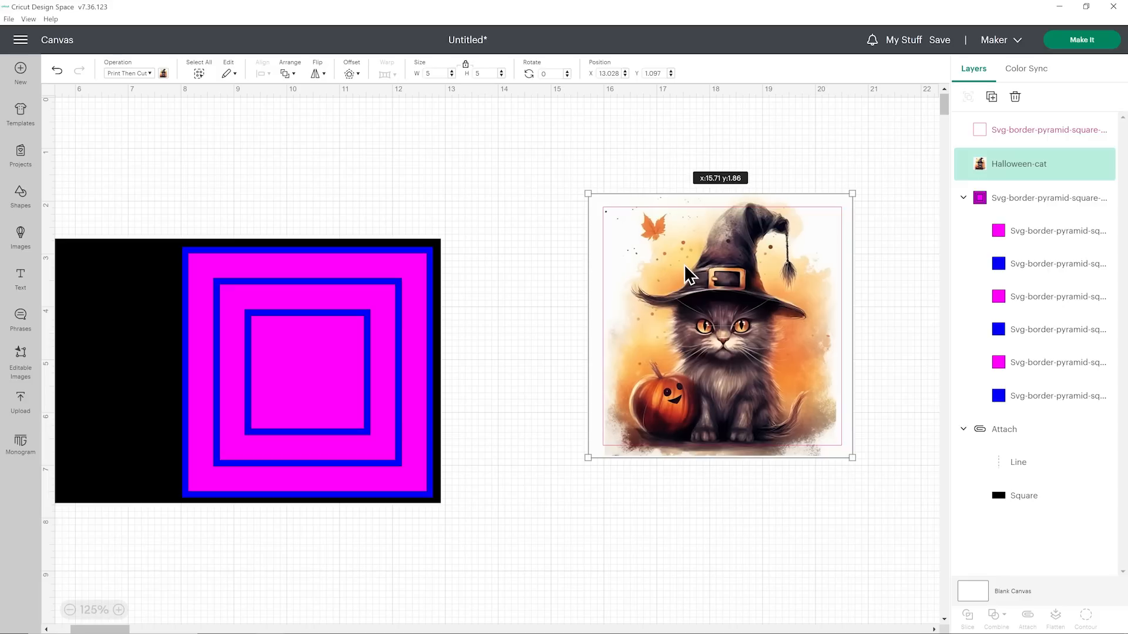
{"action": "left_click", "coordinate": [898, 277]}
{"action": "left_click", "coordinate": [809, 288]}
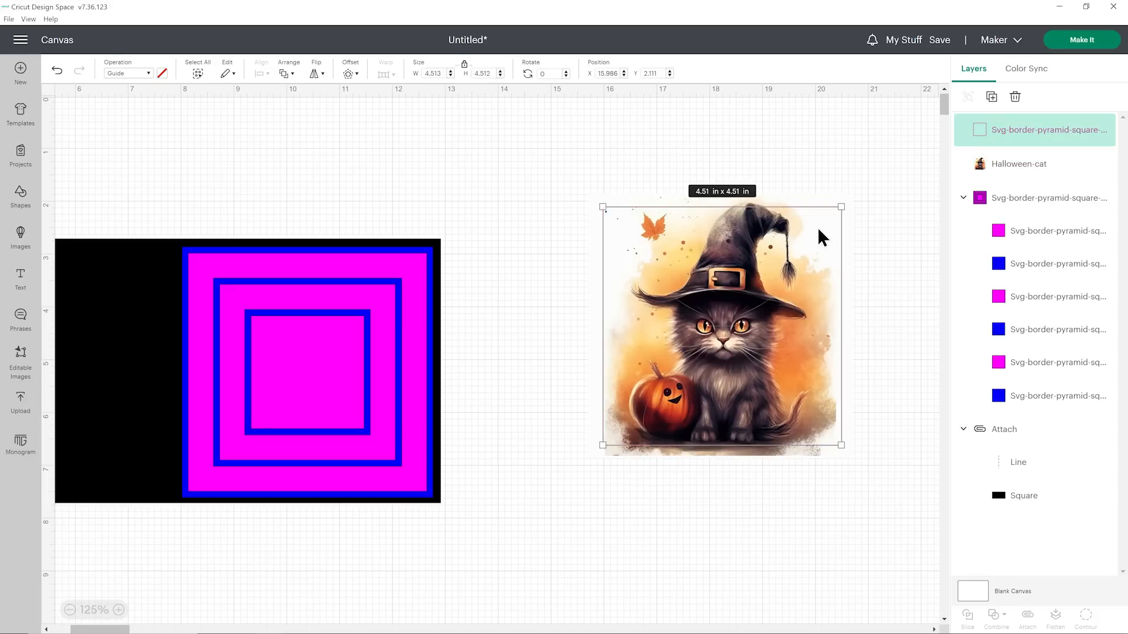
{"action": "left_click", "coordinate": [558, 324]}
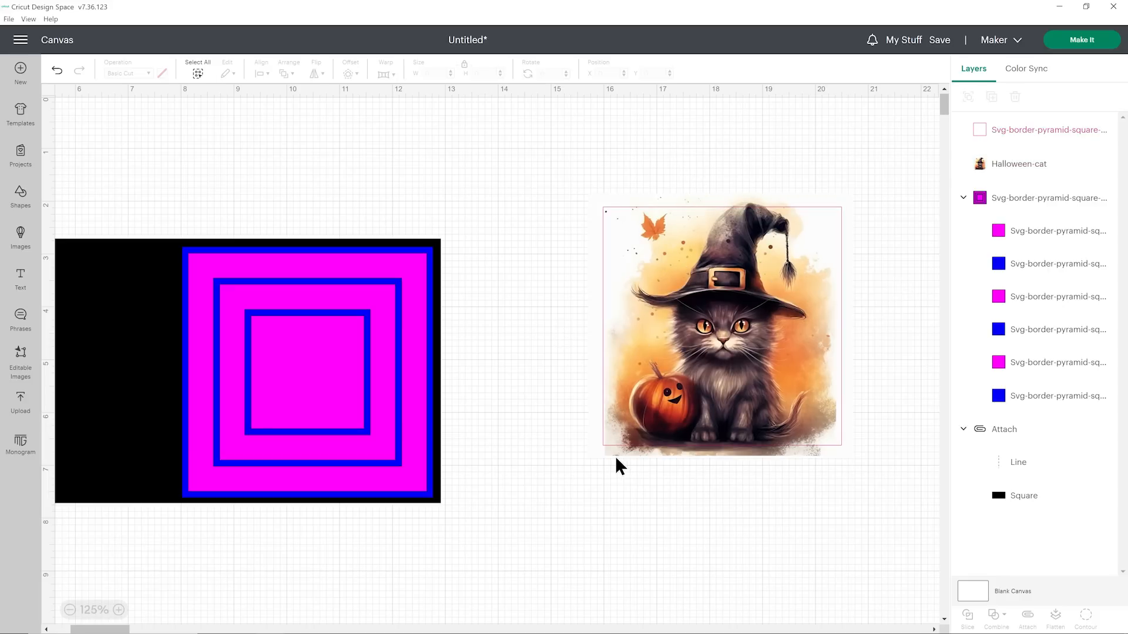
Enlarge the Halloween cat image to 5.6 × 5.6 in and reposition it around the guide square.
{"action": "left_click", "coordinate": [615, 456]}
{"action": "left_click_drag", "start_coordinate": [595, 451], "coordinate": [575, 493]}
{"action": "left_click_drag", "start_coordinate": [685, 451], "coordinate": [683, 443]}
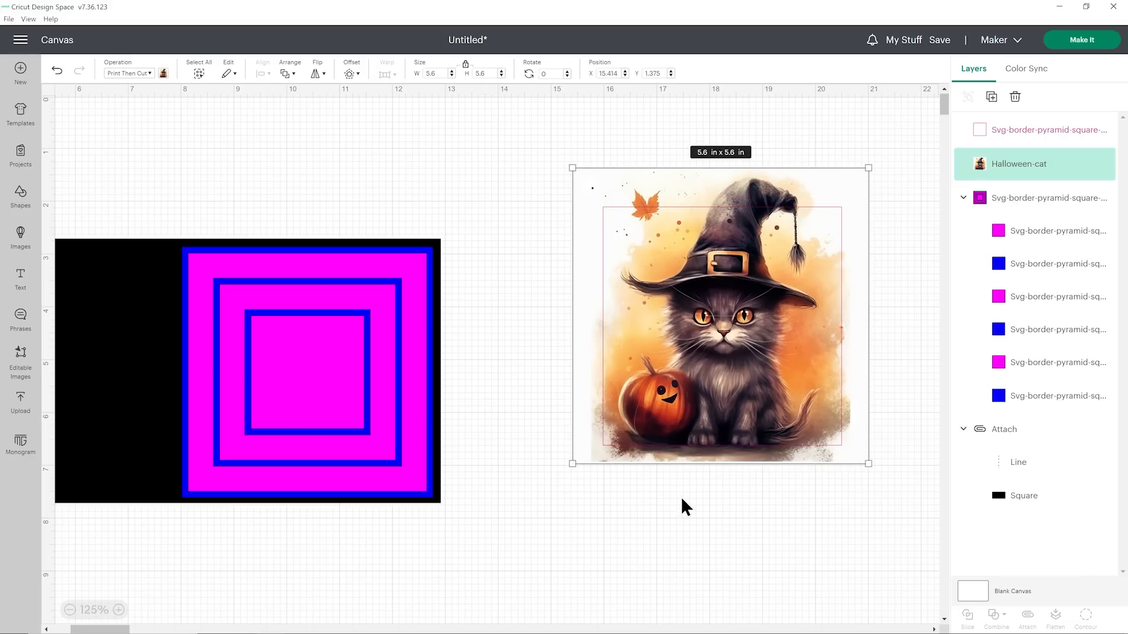
{"action": "left_click", "coordinate": [682, 499]}
Slice the cat image with the guide square and delete the leftover guide outline.
{"action": "left_click", "coordinate": [694, 404]}
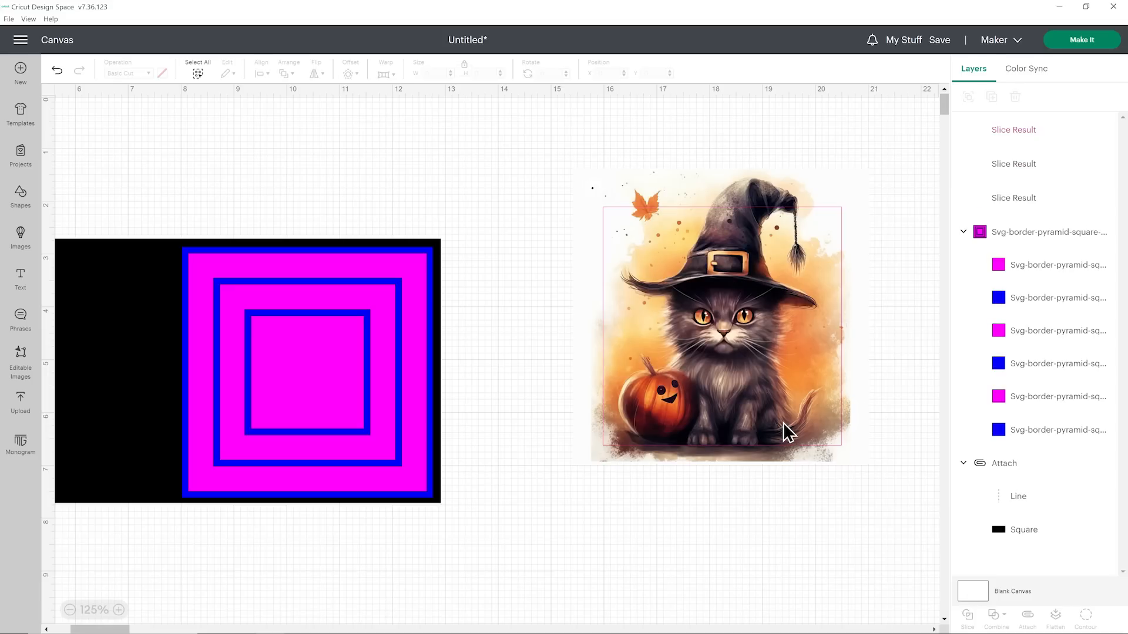
{"action": "left_click", "coordinate": [1008, 132]}
{"action": "key", "text": "Delete"}
Pull the cropped cat square out of the sliced image and delete the leftover outer frame.
{"action": "left_click", "coordinate": [1009, 134]}
{"action": "left_click_drag", "start_coordinate": [730, 300], "coordinate": [499, 371]}
{"action": "left_click", "coordinate": [720, 188]}
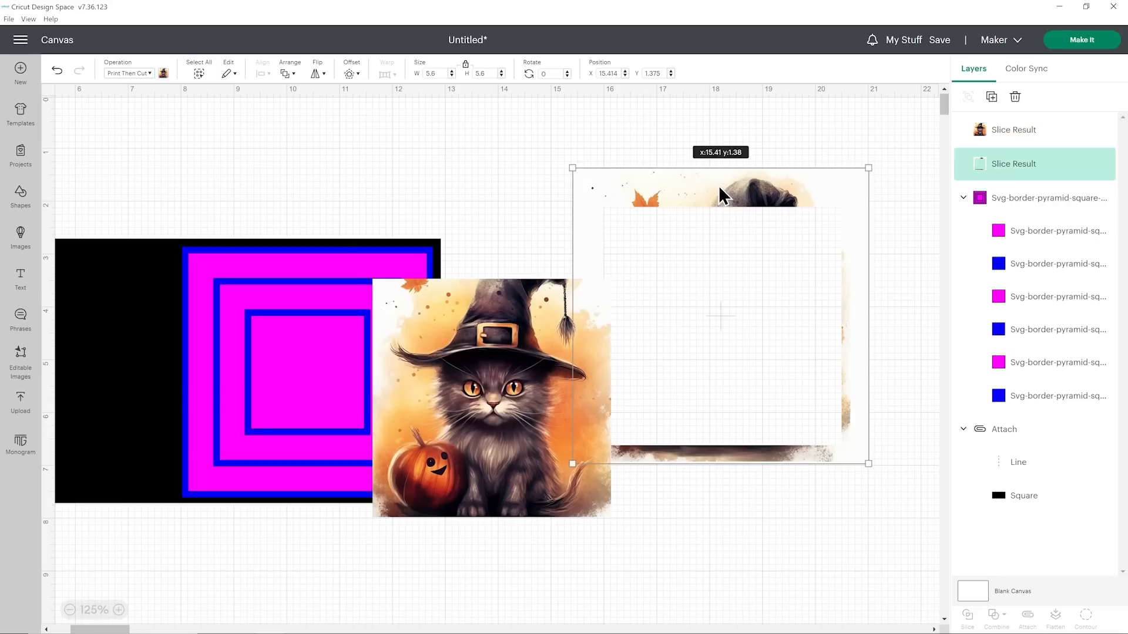
{"action": "key", "text": "Delete"}
Move the cropped cat to the empty area beyond the card base's right edge and duplicate it twice.
{"action": "left_click_drag", "start_coordinate": [541, 346], "coordinate": [651, 193]}
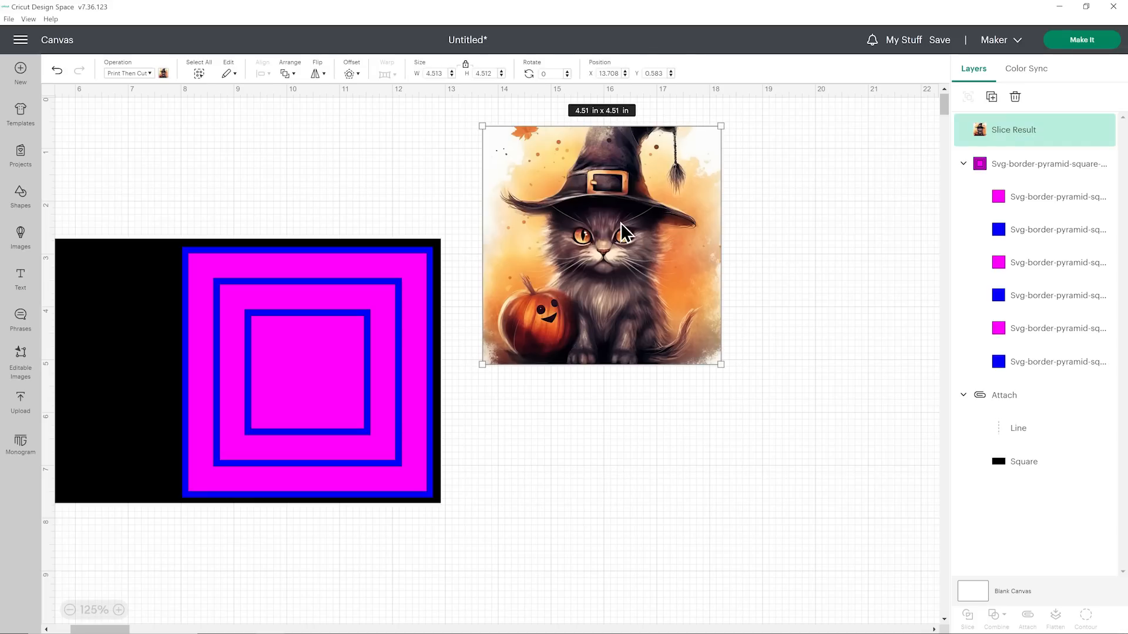
{"action": "left_click", "coordinate": [992, 97]}
{"action": "left_click", "coordinate": [993, 98]}
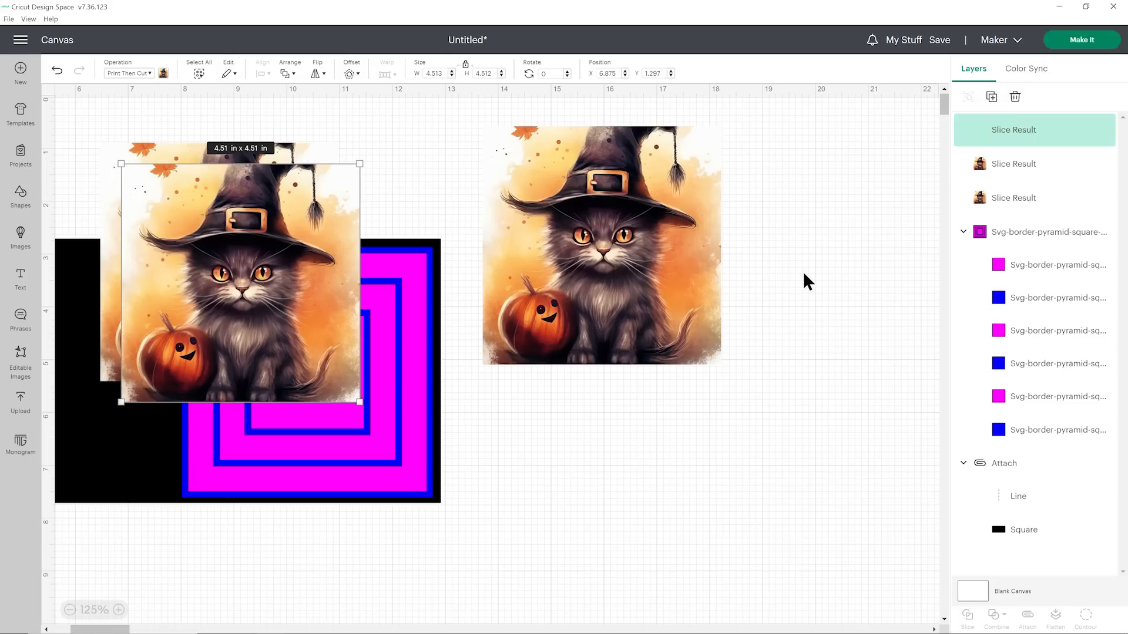
Replace the pyramid's outermost magenta square with the original cropped cat, layered directly above the outermost blue square.
{"action": "left_click", "coordinate": [666, 229]}
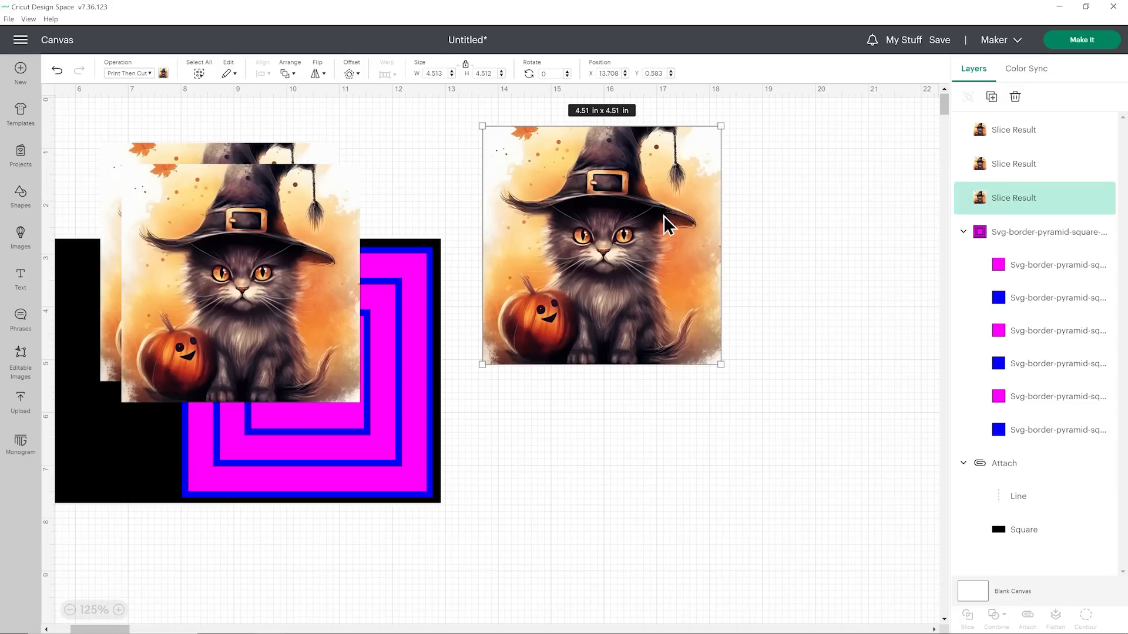
{"action": "left_click_drag", "start_coordinate": [664, 224], "coordinate": [367, 350]}
{"action": "left_click_drag", "start_coordinate": [1028, 205], "coordinate": [1036, 342]}
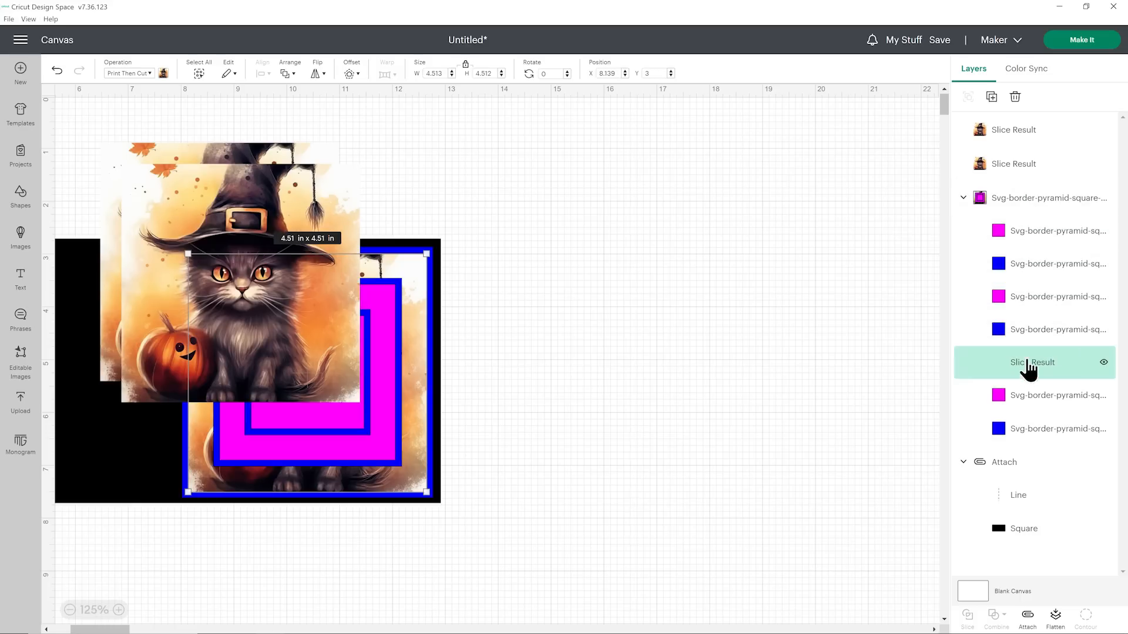
{"action": "left_click", "coordinate": [1008, 394]}
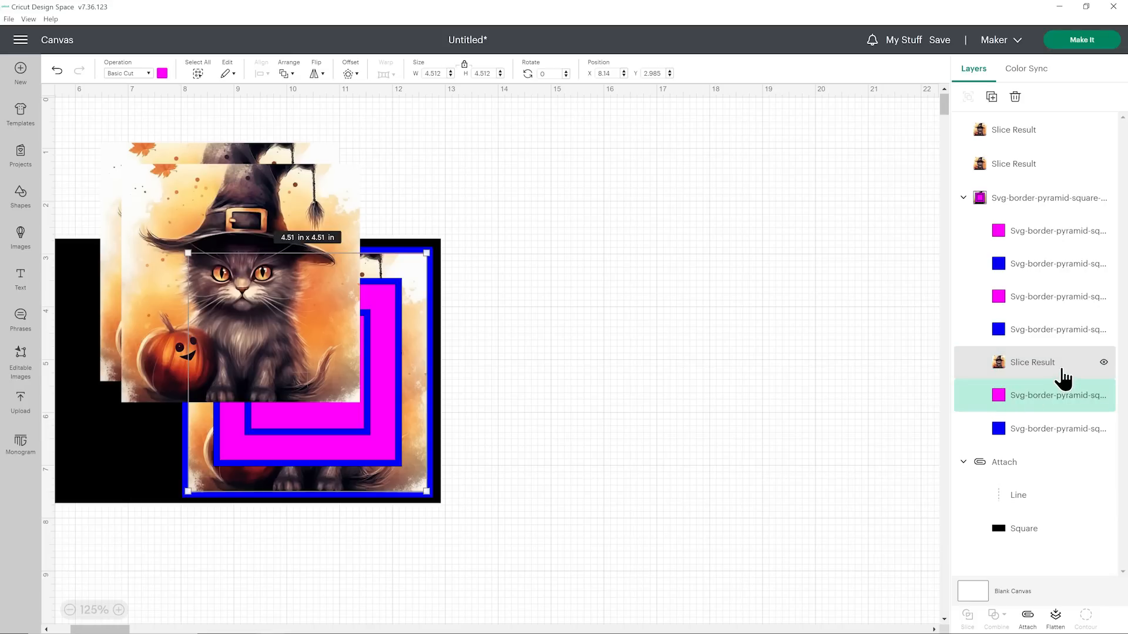
{"action": "key", "text": "Delete"}
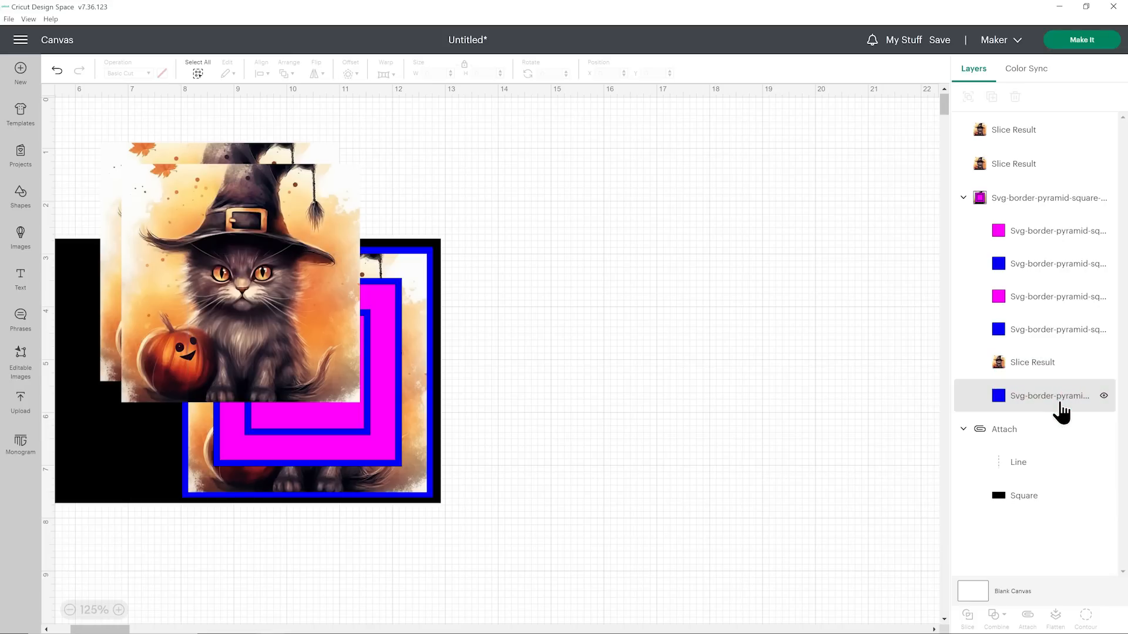
Move the two cropped cat copies off the card and set them side by side in the empty area beyond it.
{"action": "left_click_drag", "start_coordinate": [295, 227], "coordinate": [648, 203]}
{"action": "left_click_drag", "start_coordinate": [267, 193], "coordinate": [894, 187]}
{"action": "left_click_drag", "start_coordinate": [642, 191], "coordinate": [638, 191]}
{"action": "left_click_drag", "start_coordinate": [791, 209], "coordinate": [795, 206]}
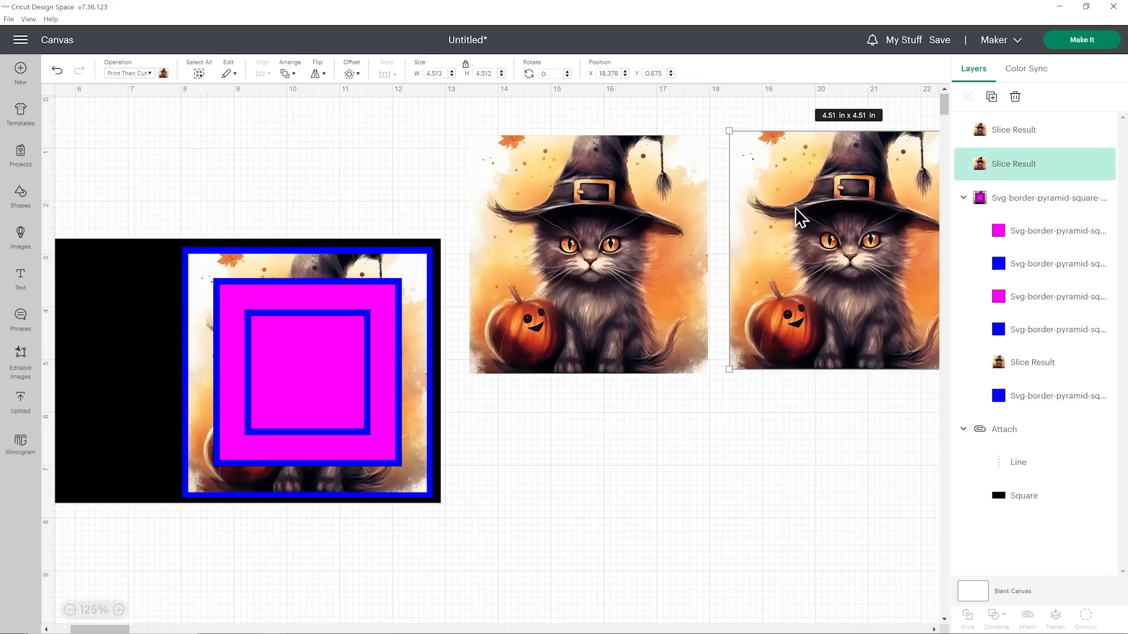
Move the 3.33 in magenta square onto the nearer cat copy and bring it to the top of the layer order.
{"action": "left_click", "coordinate": [1038, 298]}
{"action": "left_click_drag", "start_coordinate": [385, 312], "coordinate": [668, 195]}
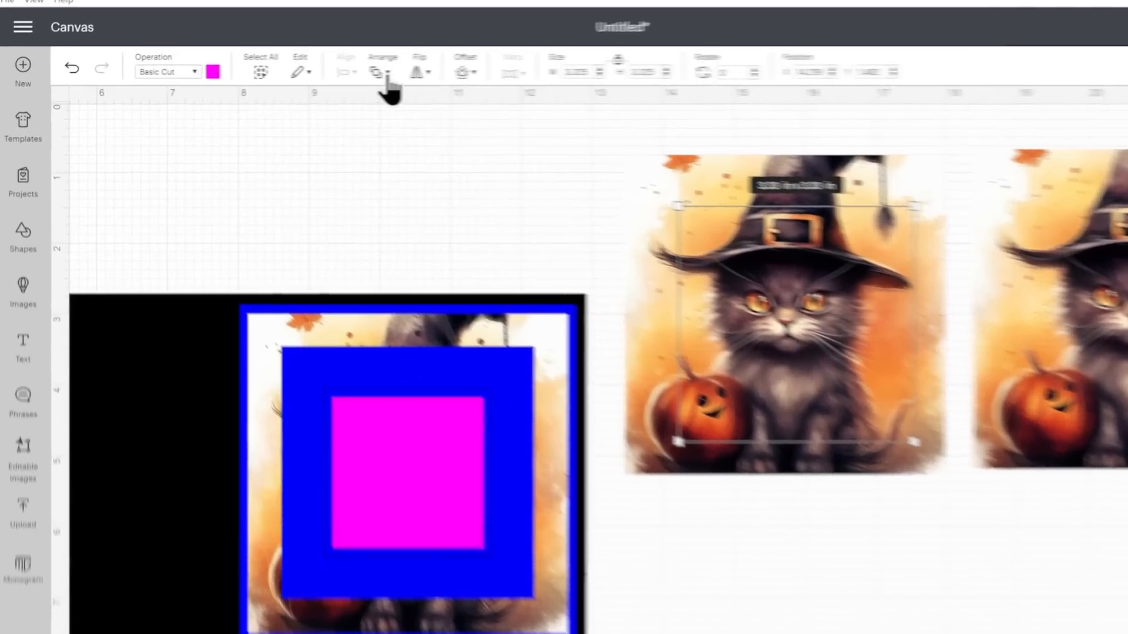
{"action": "left_click", "coordinate": [301, 74]}
{"action": "left_click", "coordinate": [448, 111]}
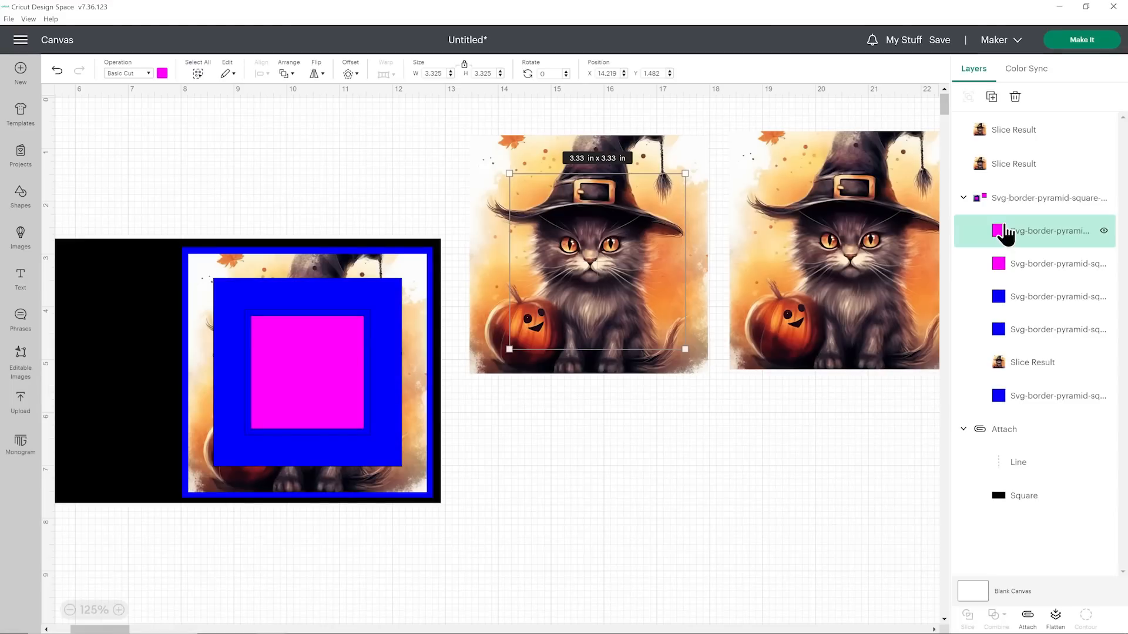
{"action": "left_click_drag", "start_coordinate": [1006, 233], "coordinate": [1012, 154]}
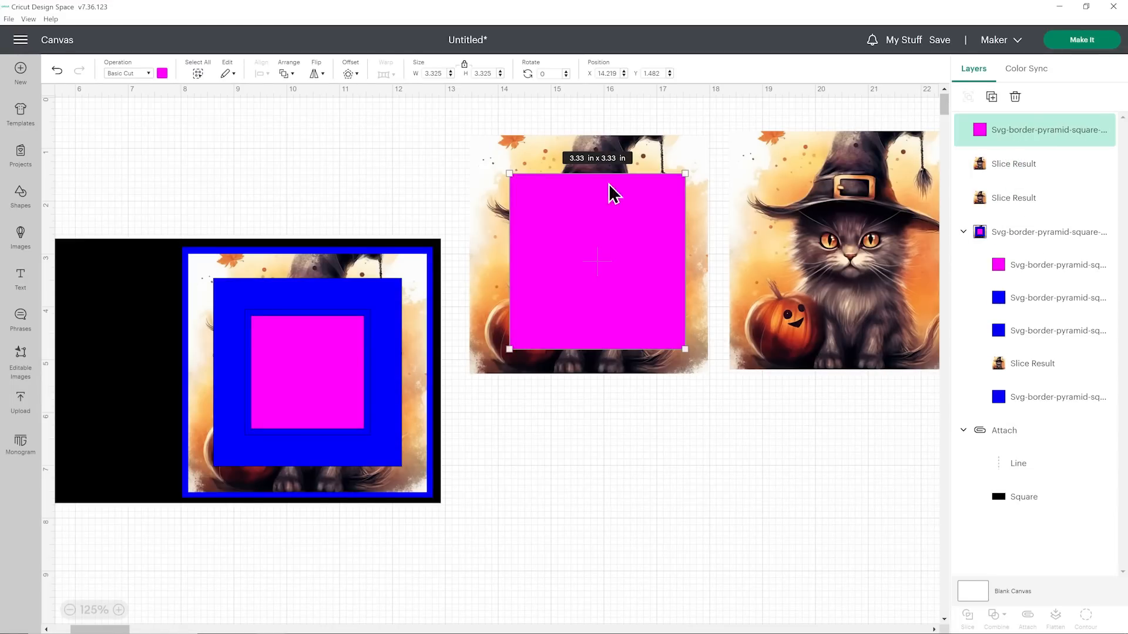
Select the 3.33 in magenta square with the cat copy beneath it and align them on their centers.
{"action": "left_click", "coordinate": [612, 154], "text": "shift"}
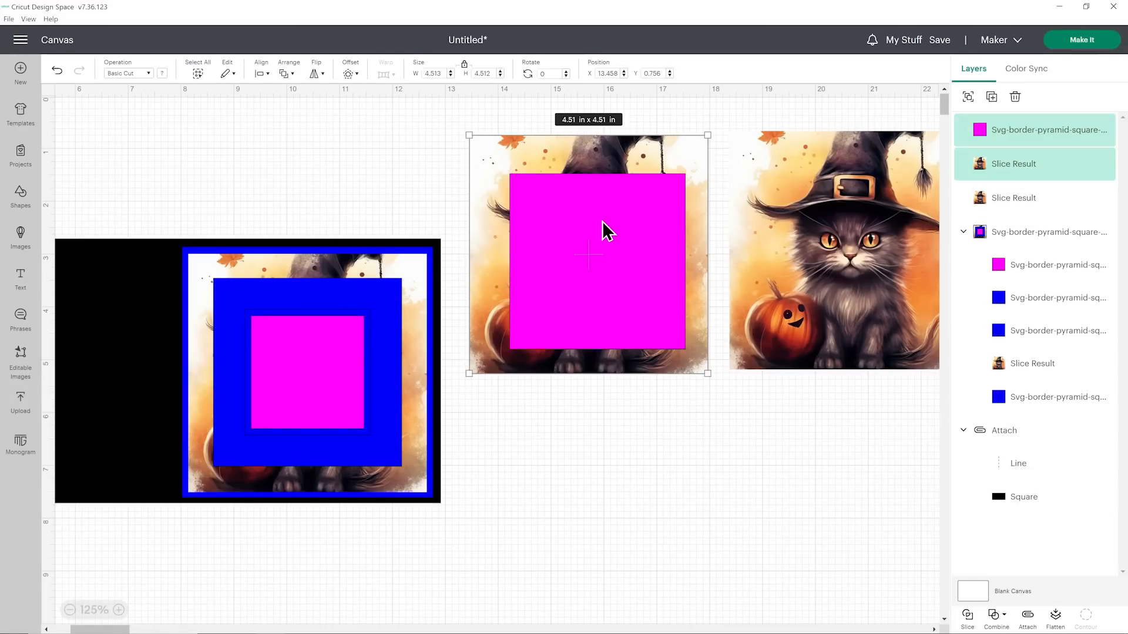
{"action": "left_click_drag", "start_coordinate": [605, 219], "coordinate": [607, 225]}
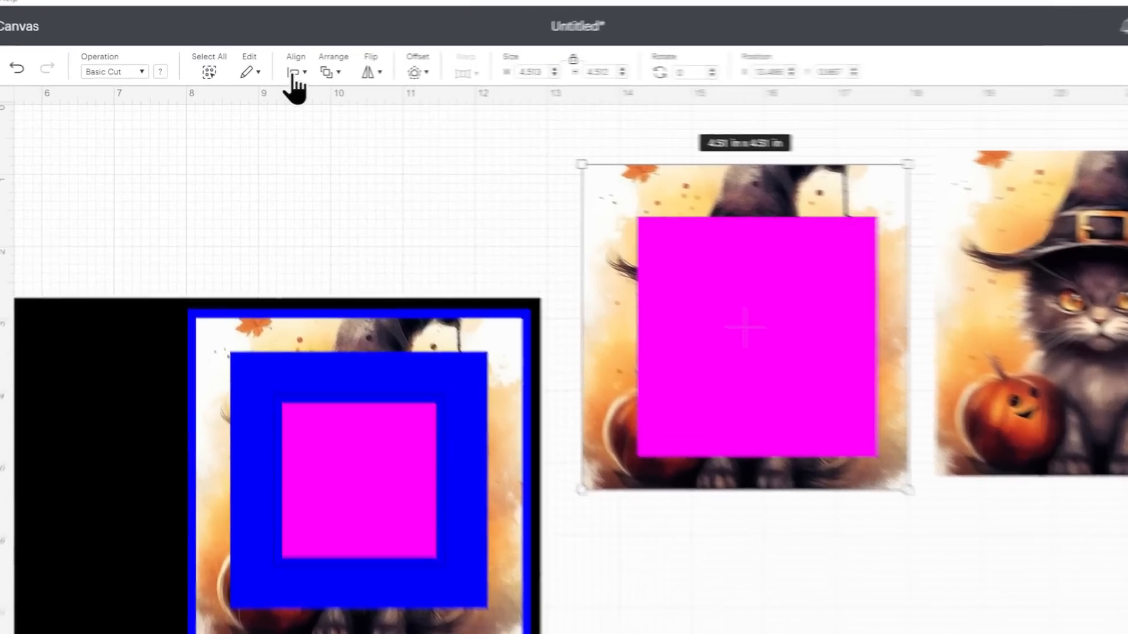
{"action": "left_click", "coordinate": [262, 73]}
{"action": "left_click", "coordinate": [470, 314]}
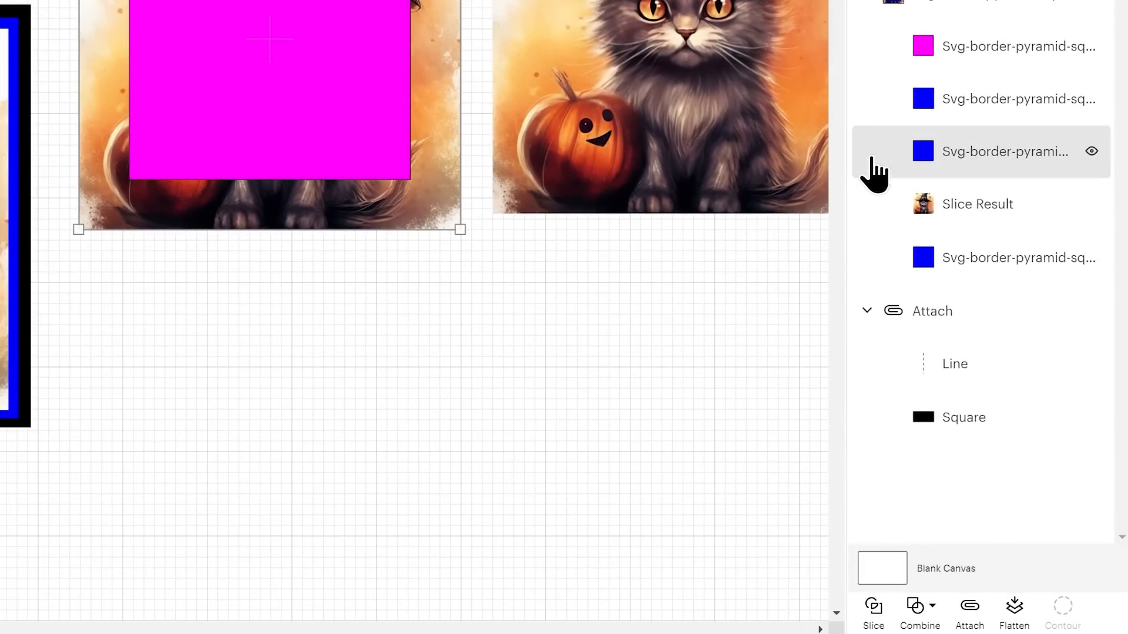
Slice the cat copy with the 3.33 in magenta square and delete the leftover magenta pieces and outer frame.
{"action": "scroll", "coordinate": [869, 171], "scroll_direction": "up", "scroll_amount": 2}
{"action": "left_click", "coordinate": [1015, 5]}
{"action": "key", "text": "Delete"}
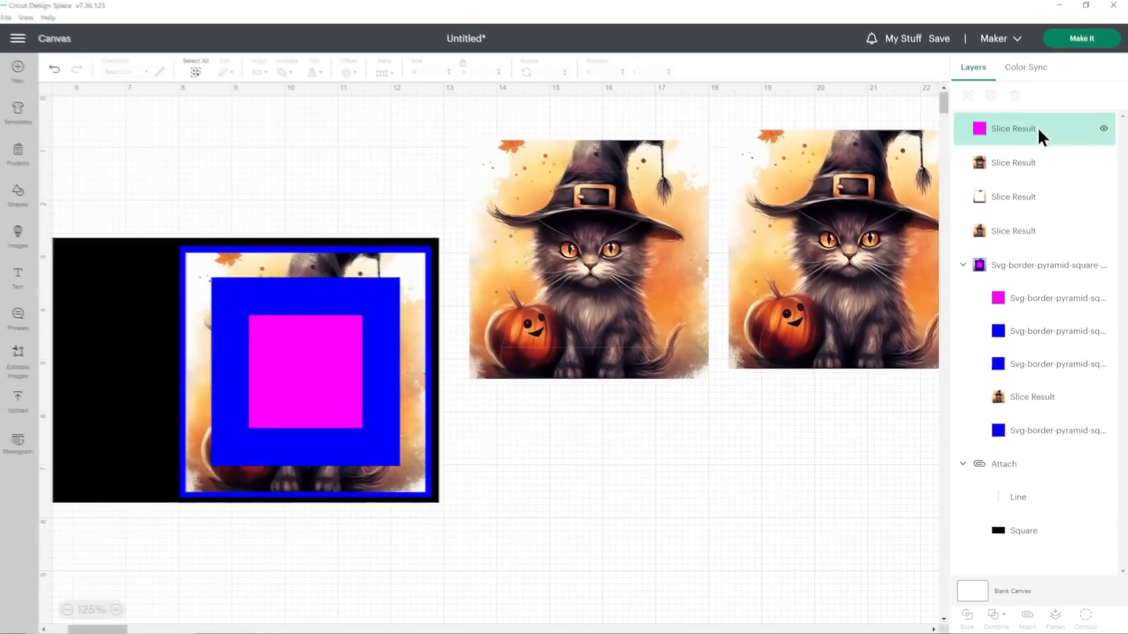
{"action": "left_click", "coordinate": [1001, 45]}
{"action": "key", "text": "Delete"}
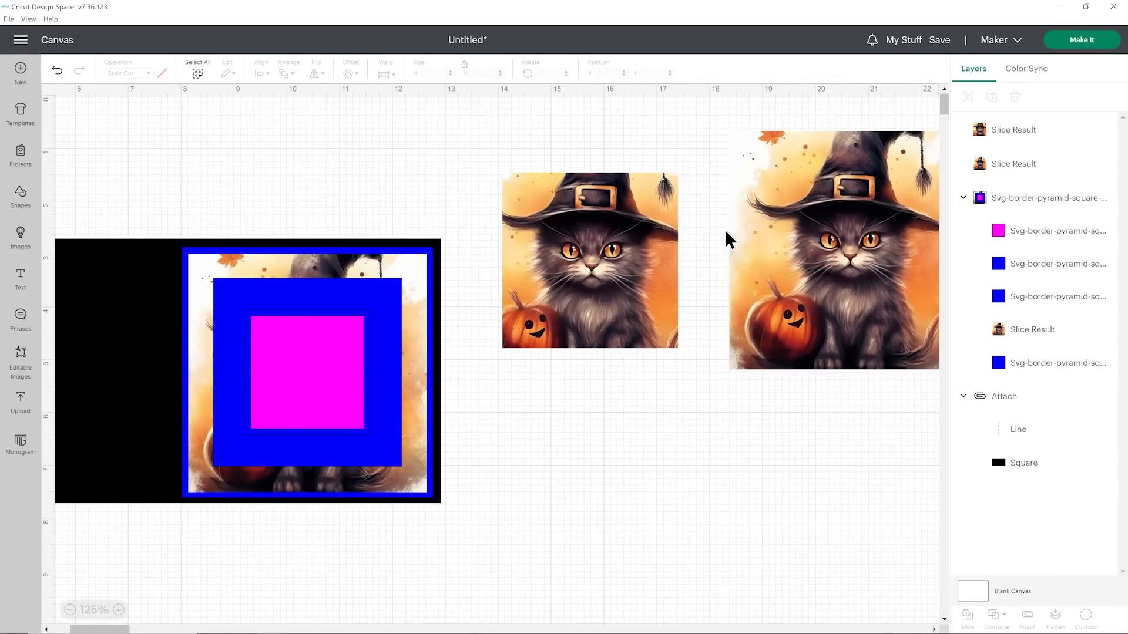
Place the 3.33 in cropped cat inside the pyramid's middle blue square, layered directly above that square.
{"action": "left_click_drag", "start_coordinate": [621, 230], "coordinate": [613, 243]}
{"action": "left_click_drag", "start_coordinate": [1013, 138], "coordinate": [1045, 270]}
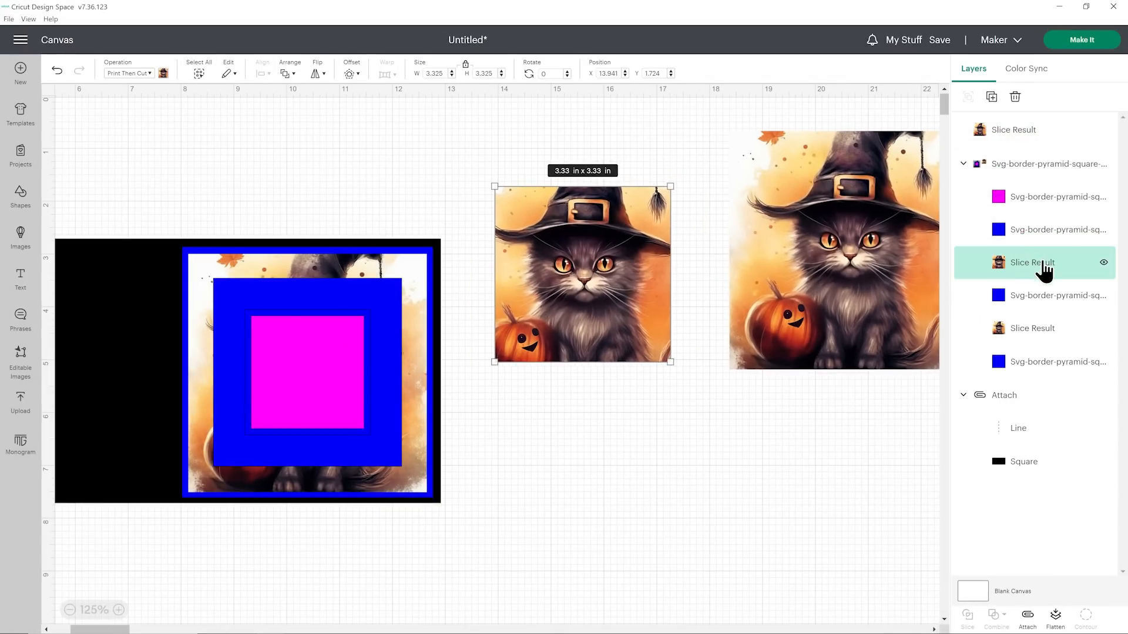
Bring the 2.14 in magenta square off the card to the top of the layers and shift it together with the last cat copy.
{"action": "left_click_drag", "start_coordinate": [614, 256], "coordinate": [664, 243]}
{"action": "left_click", "coordinate": [1000, 196]}
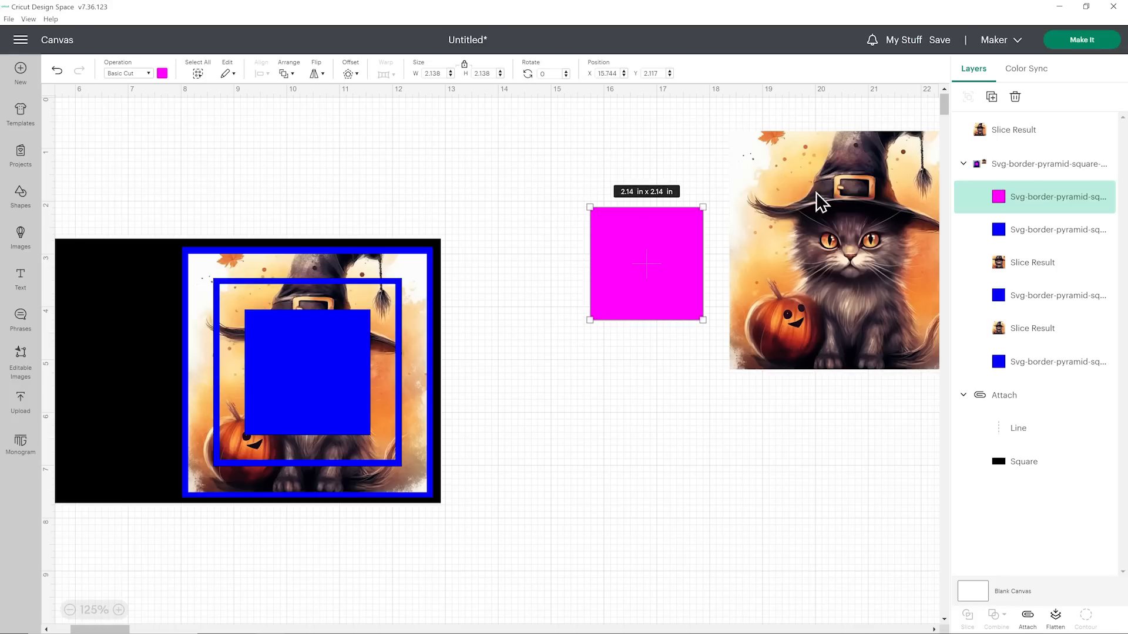
{"action": "left_click_drag", "start_coordinate": [997, 195], "coordinate": [998, 112]}
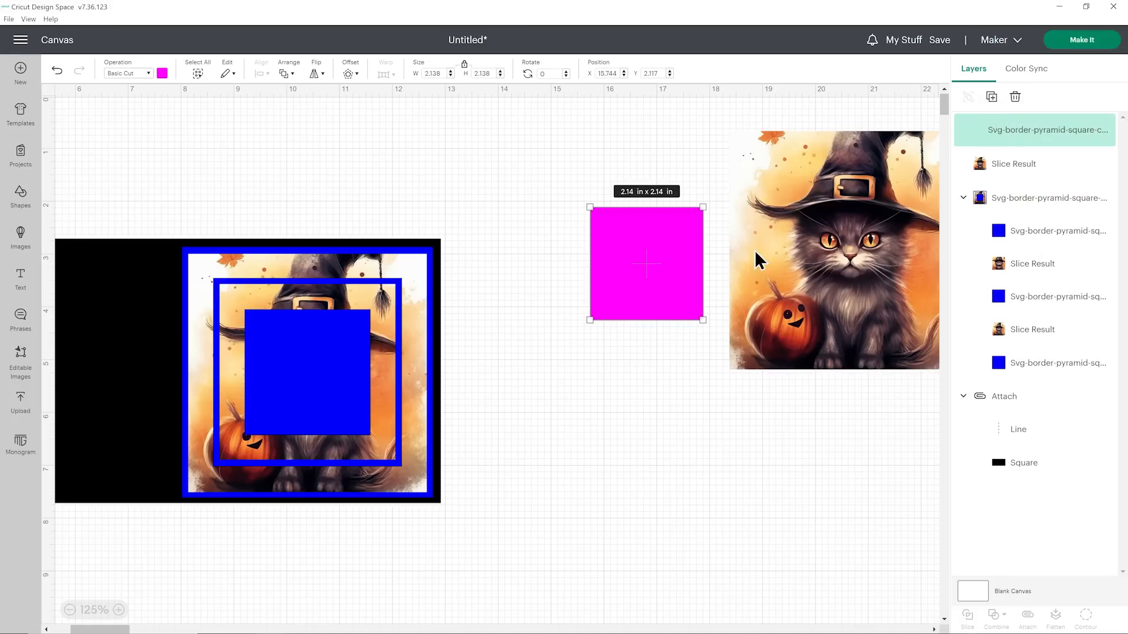
{"action": "left_click_drag", "start_coordinate": [675, 191], "coordinate": [727, 270]}
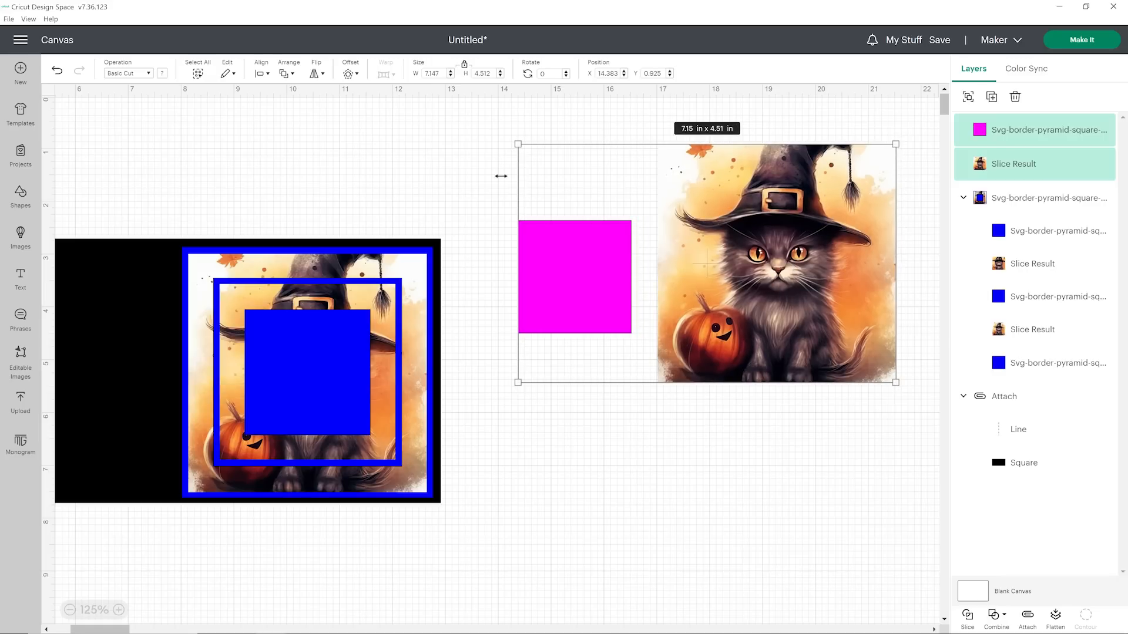
Slice the last cat copy with the 2.14 in magenta square centered on it and delete the leftover pieces.
{"action": "left_click", "coordinate": [260, 73]}
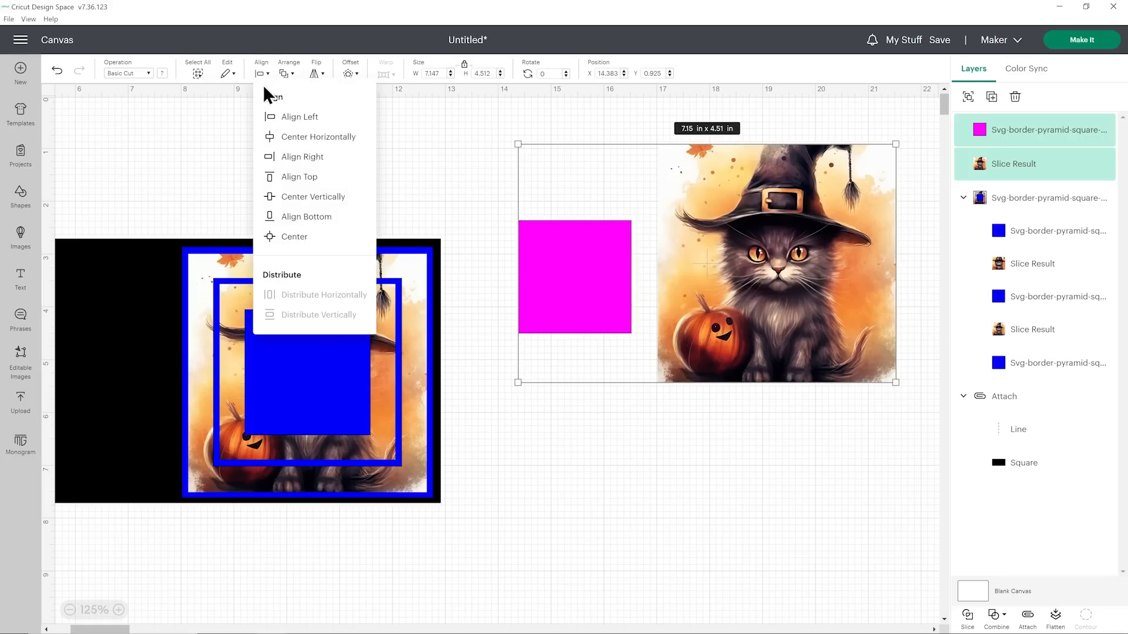
{"action": "left_click", "coordinate": [290, 235]}
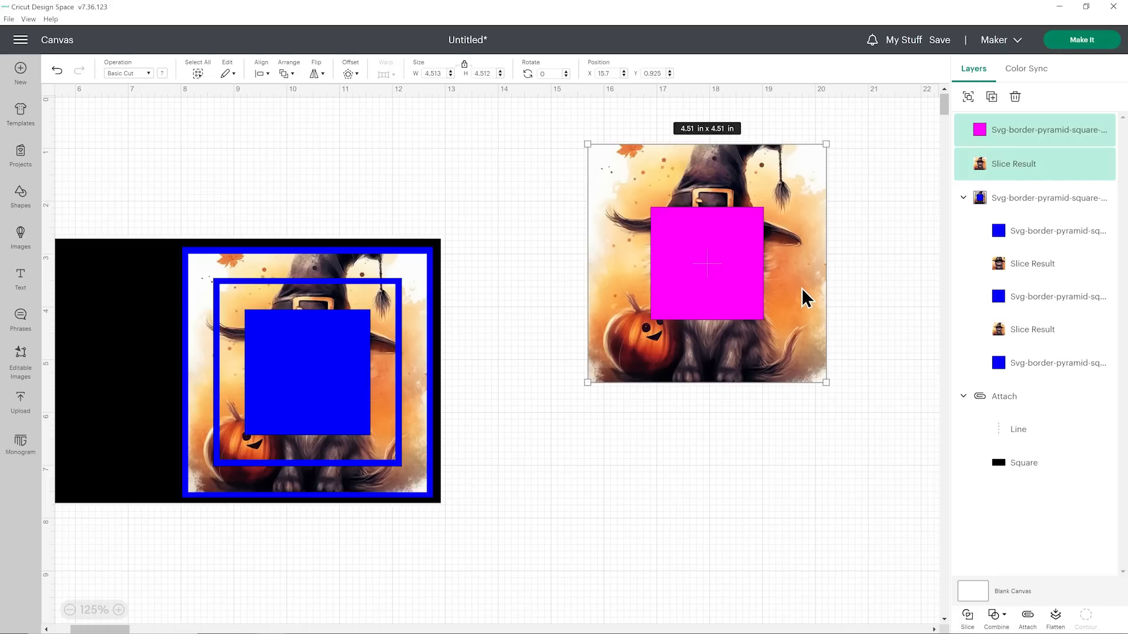
{"action": "left_click", "coordinate": [1034, 136]}
{"action": "key", "text": "Delete"}
{"action": "left_click", "coordinate": [1025, 160]}
{"action": "key", "text": "Delete"}
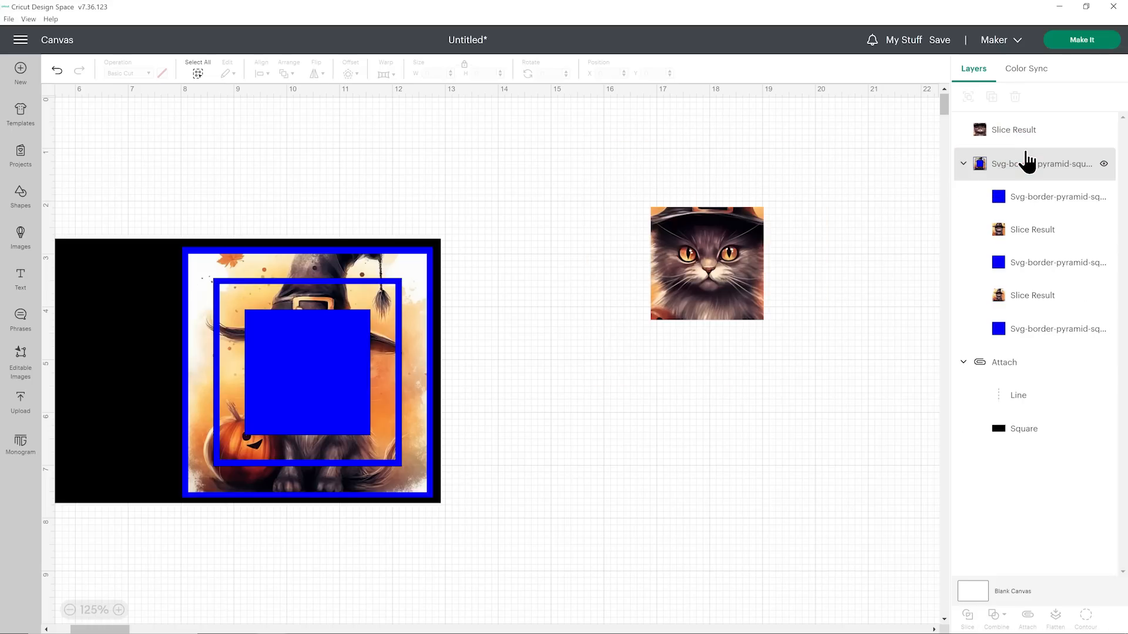
Place the 2.14 in cropped cat inside the smallest blue square, layered directly above it, and reposition the whole card on the canvas.
{"action": "left_click_drag", "start_coordinate": [739, 258], "coordinate": [591, 332]}
{"action": "left_click_drag", "start_coordinate": [1046, 143], "coordinate": [1028, 157]}
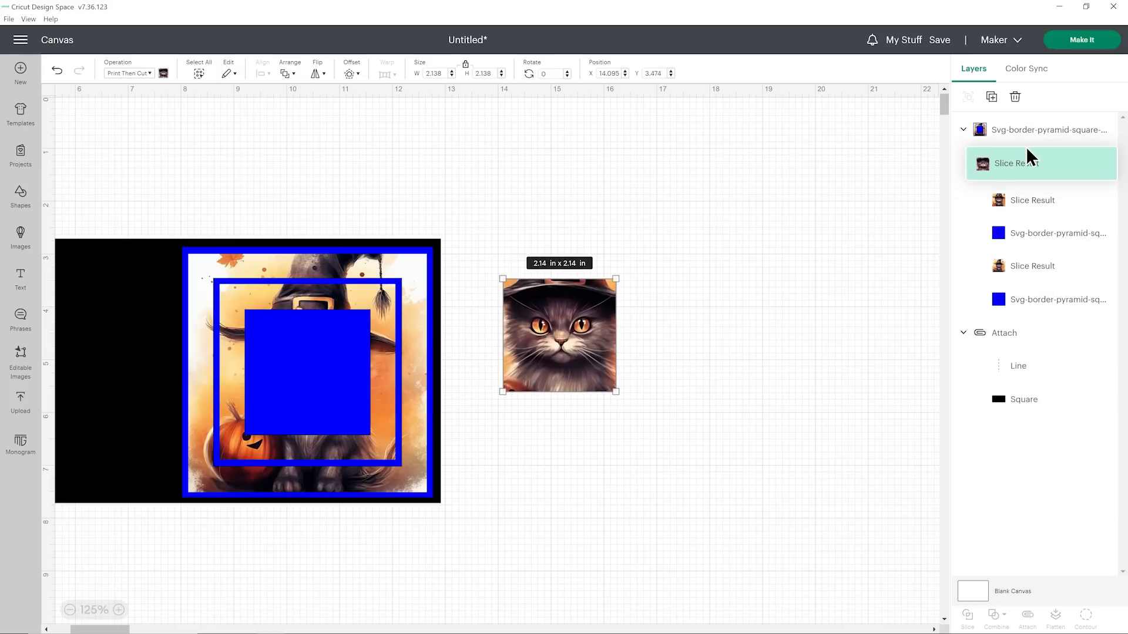
{"action": "left_click_drag", "start_coordinate": [573, 342], "coordinate": [318, 372]}
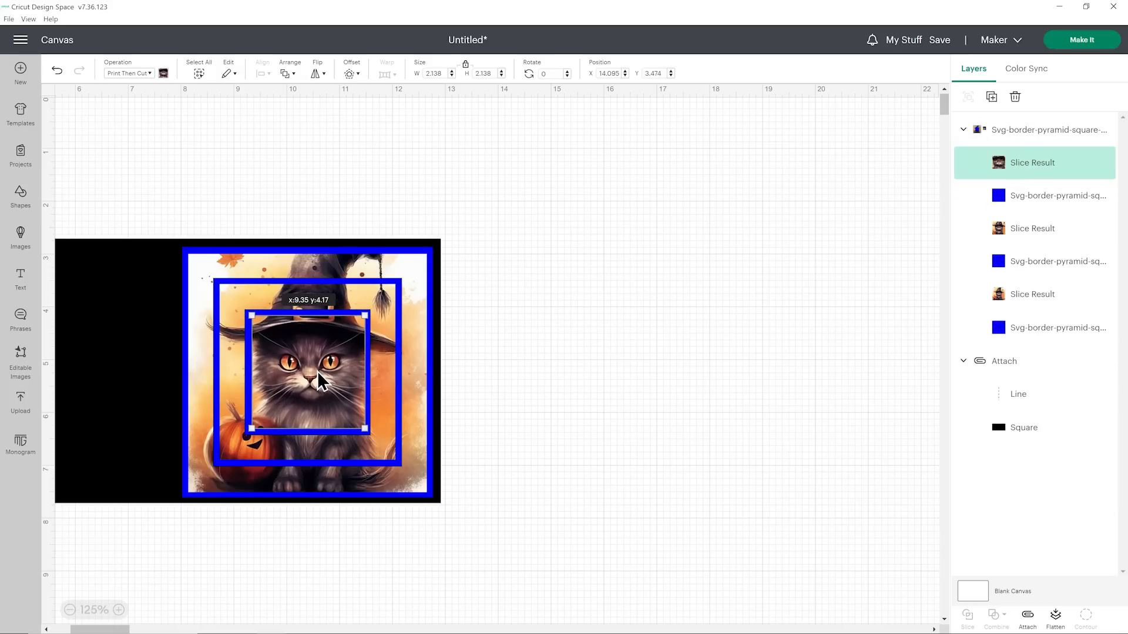
{"action": "left_click_drag", "start_coordinate": [535, 355], "coordinate": [684, 258]}
{"action": "left_click", "coordinate": [856, 249]}
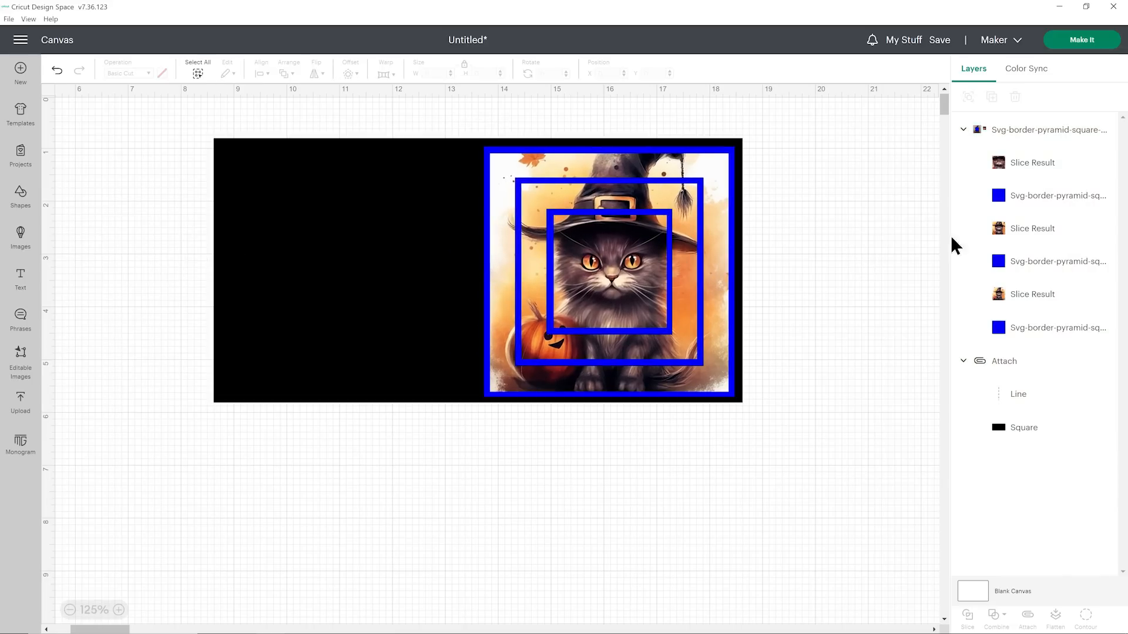
Recolor the pyramid's three blue squares to the grey material color.
{"action": "left_click", "coordinate": [1015, 200]}
{"action": "left_click", "coordinate": [162, 73]}
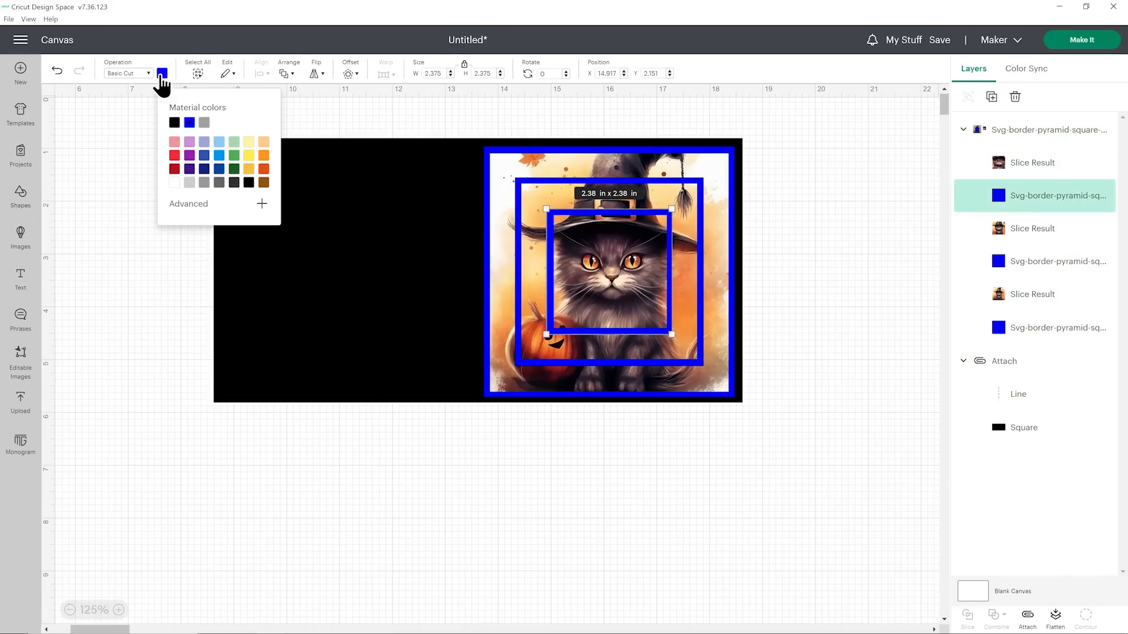
{"action": "left_click", "coordinate": [204, 123]}
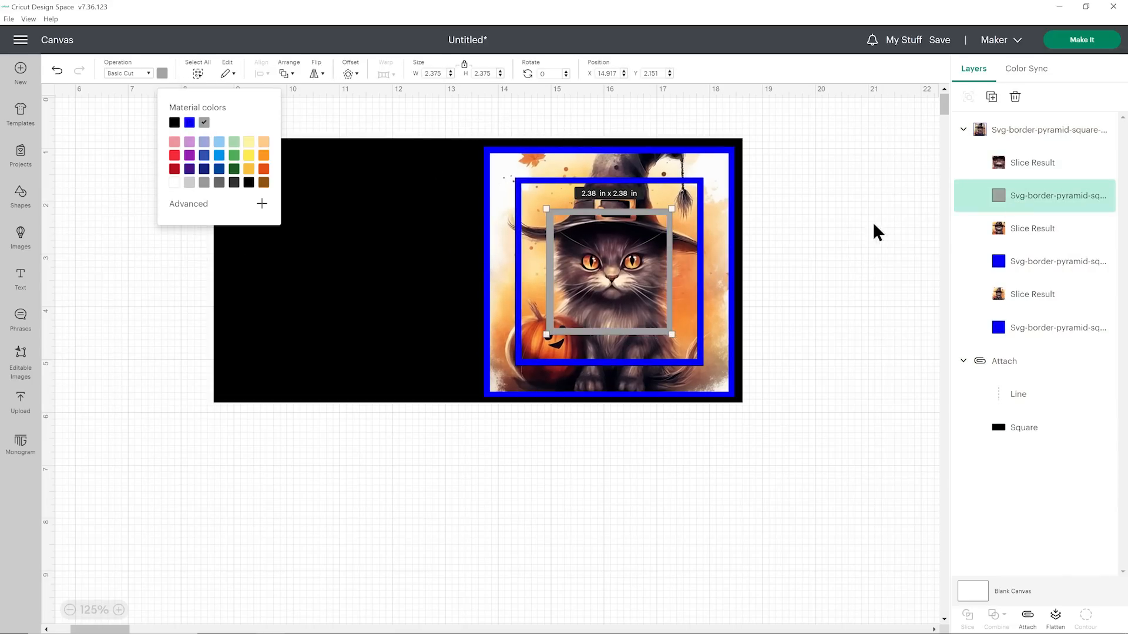
{"action": "left_click", "coordinate": [1011, 258]}
{"action": "left_click", "coordinate": [204, 124]}
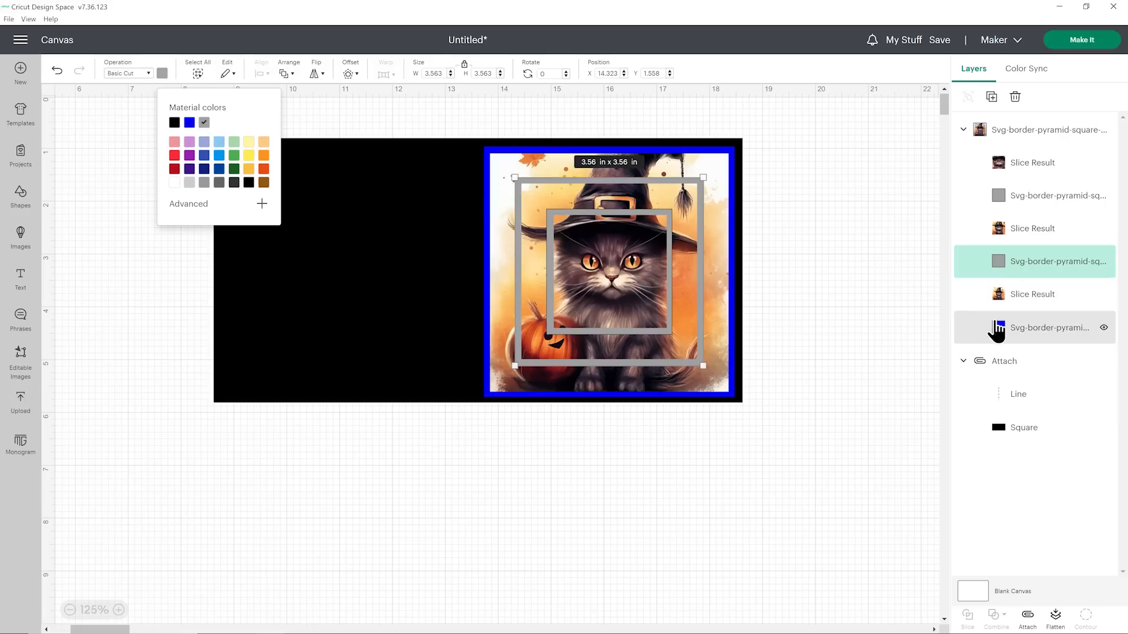
{"action": "left_click", "coordinate": [1093, 327]}
{"action": "left_click", "coordinate": [203, 123]}
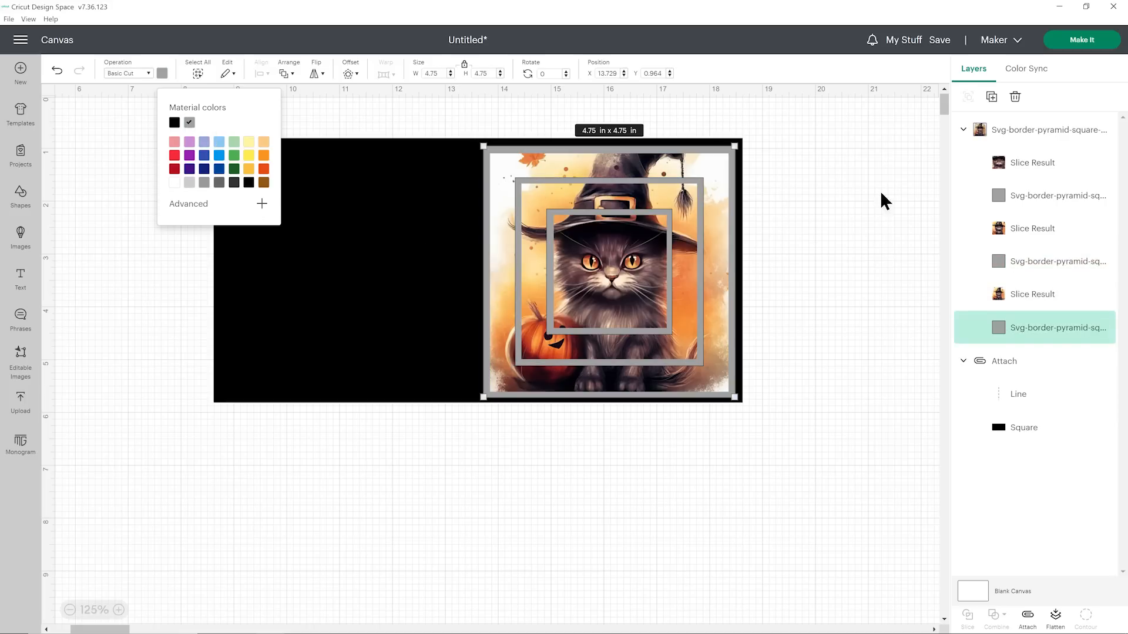
{"action": "left_click", "coordinate": [841, 194]}
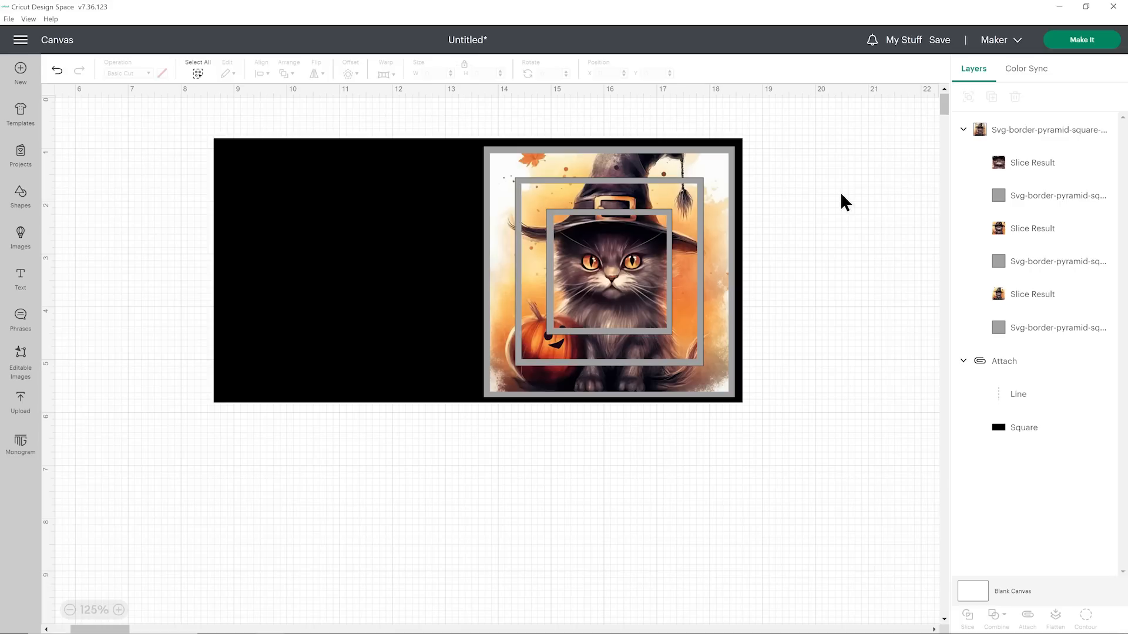
Recolor the pyramid's three border squares to yellow-orange, from the largest to the smallest.
{"action": "left_click", "coordinate": [1022, 328]}
{"action": "left_click", "coordinate": [162, 74]}
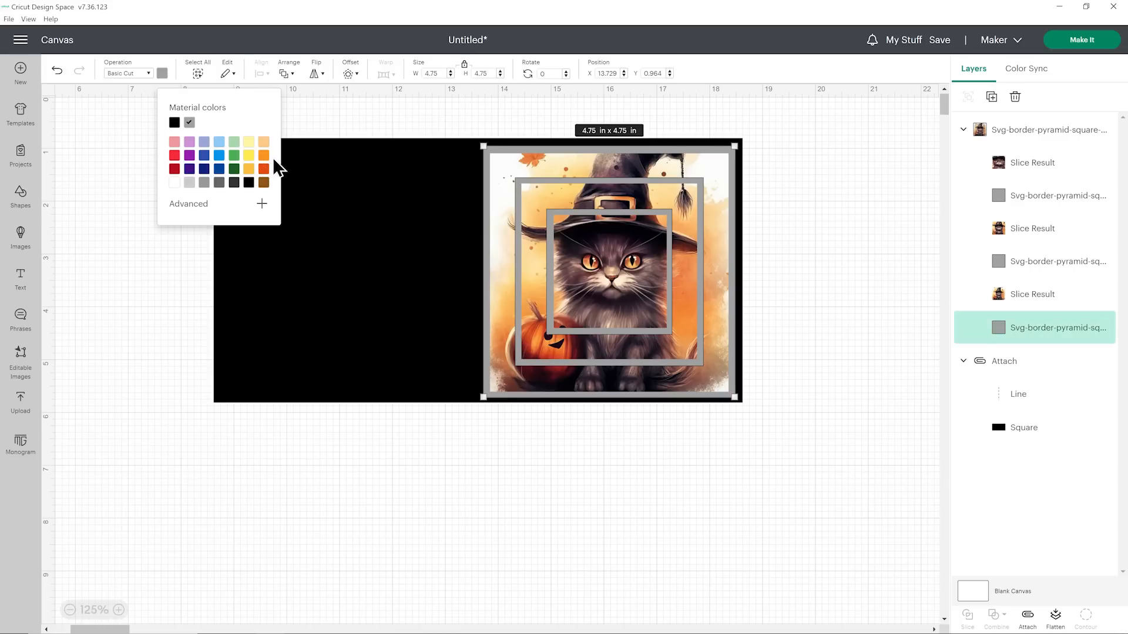
{"action": "left_click", "coordinate": [248, 169]}
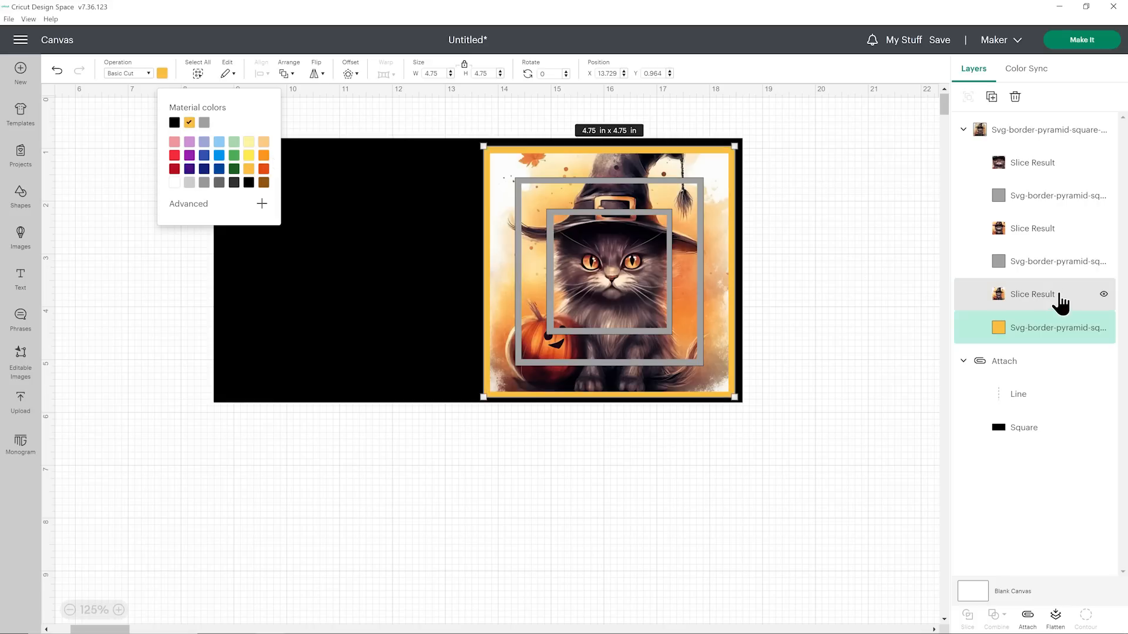
{"action": "left_click", "coordinate": [1037, 263]}
{"action": "left_click", "coordinate": [190, 124]}
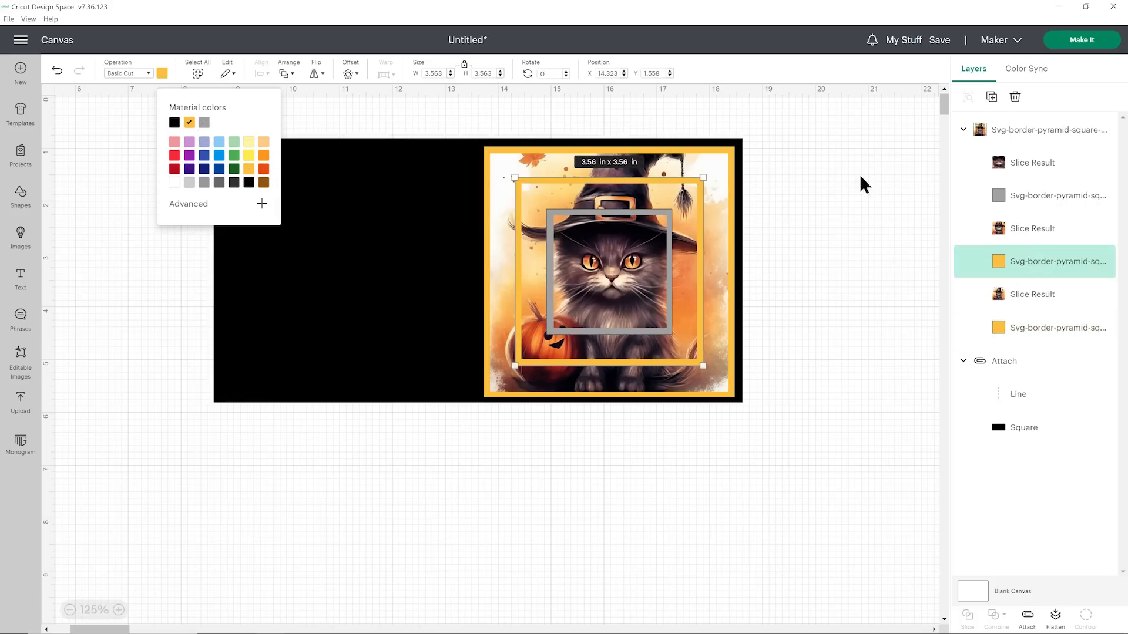
{"action": "left_click", "coordinate": [1021, 196]}
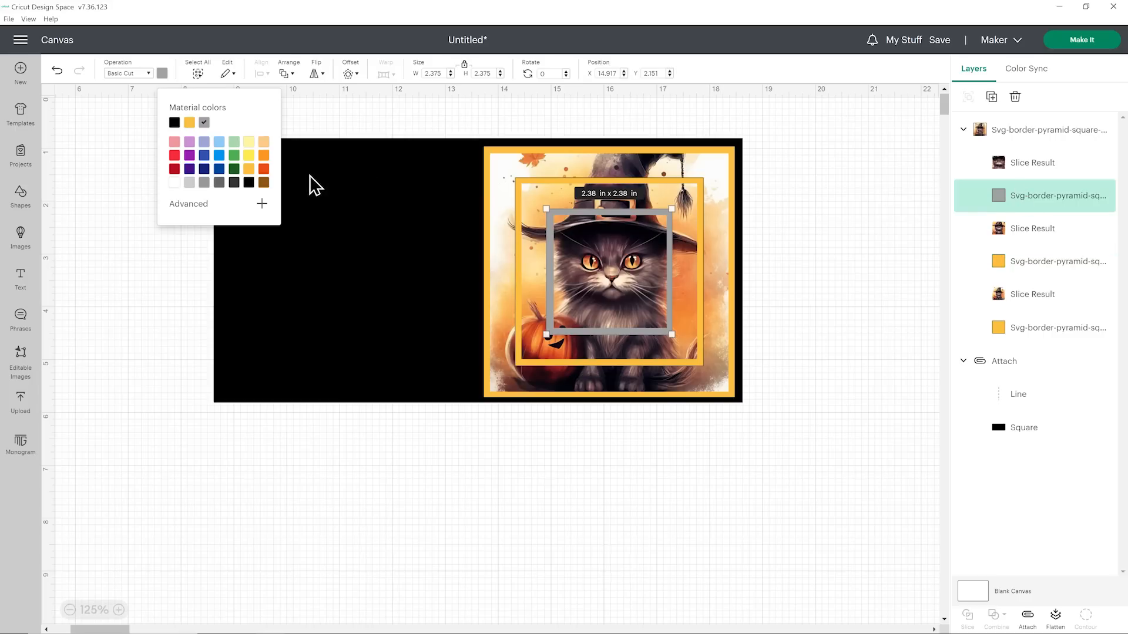
{"action": "left_click", "coordinate": [190, 124]}
{"action": "left_click", "coordinate": [827, 206]}
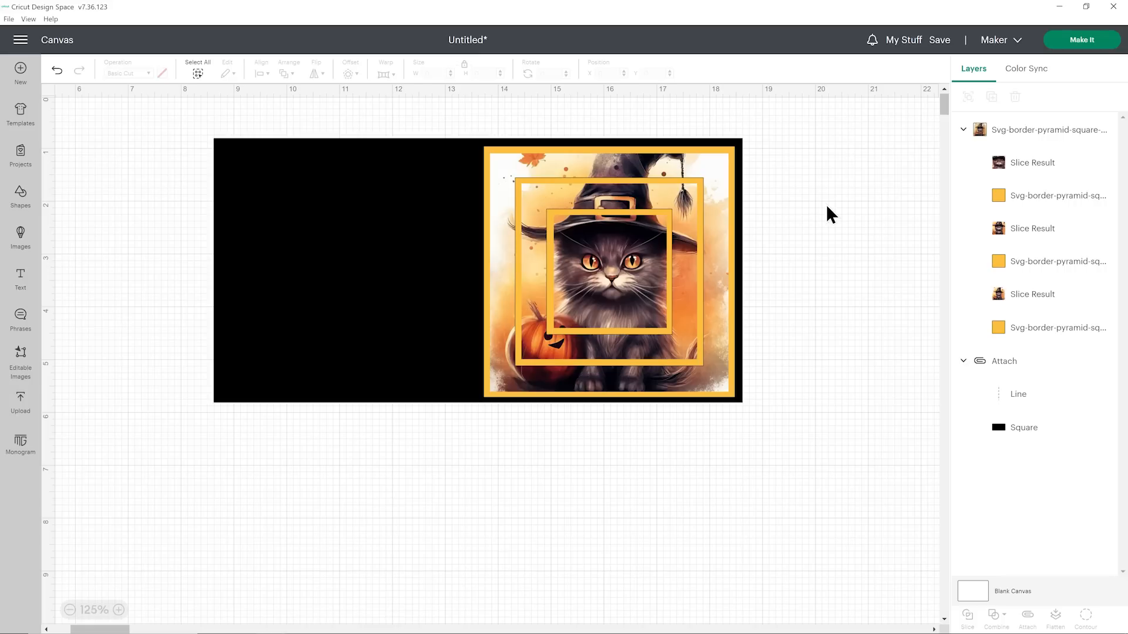
Save the project with the title Halloween Cat Card in the Halloween collection.
{"action": "left_click", "coordinate": [940, 40]}
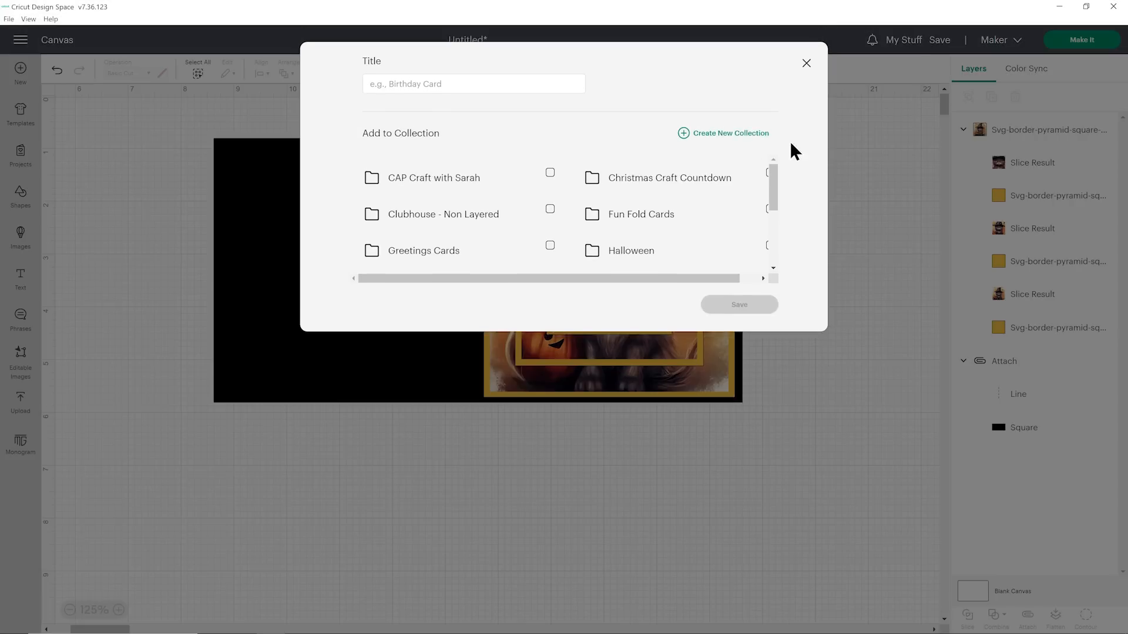
{"action": "left_click", "coordinate": [526, 84]}
{"action": "type", "text": "Halloween Cat Card"}
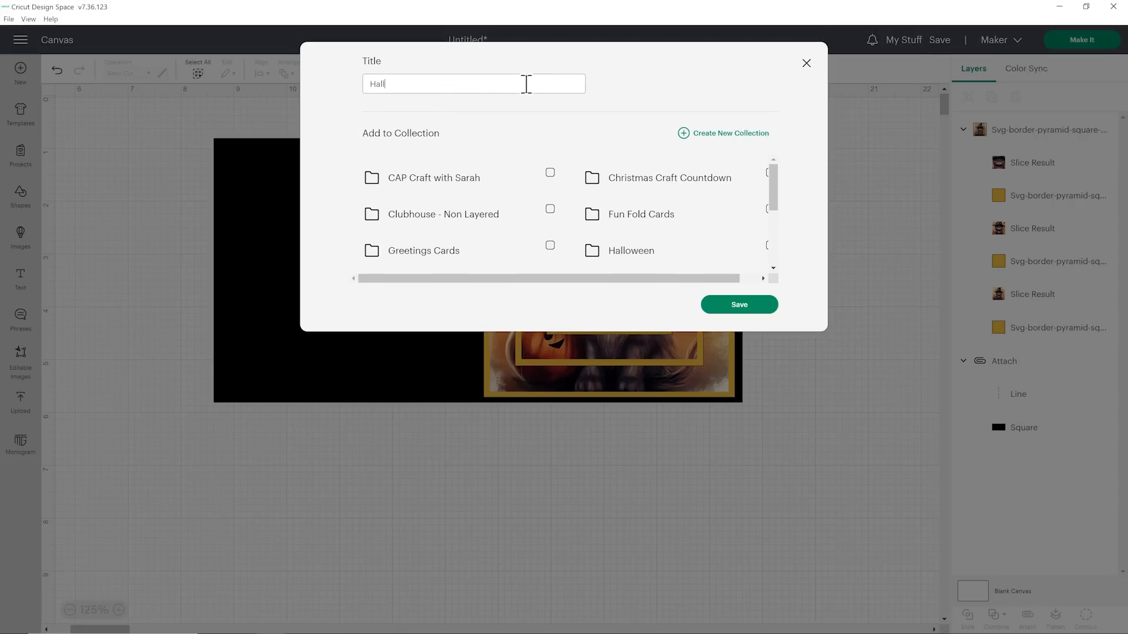
{"action": "left_click", "coordinate": [722, 305]}
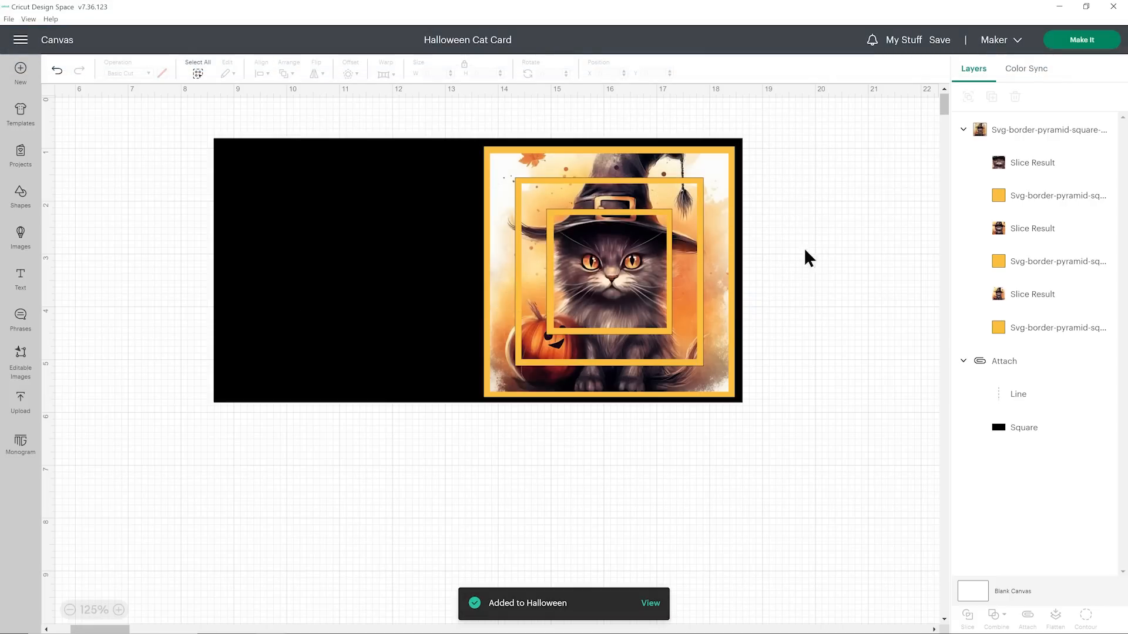
Send the card to mat preparation and space the three cat images farther apart on the Print Then Cut sheet.
{"action": "left_click", "coordinate": [1080, 42]}
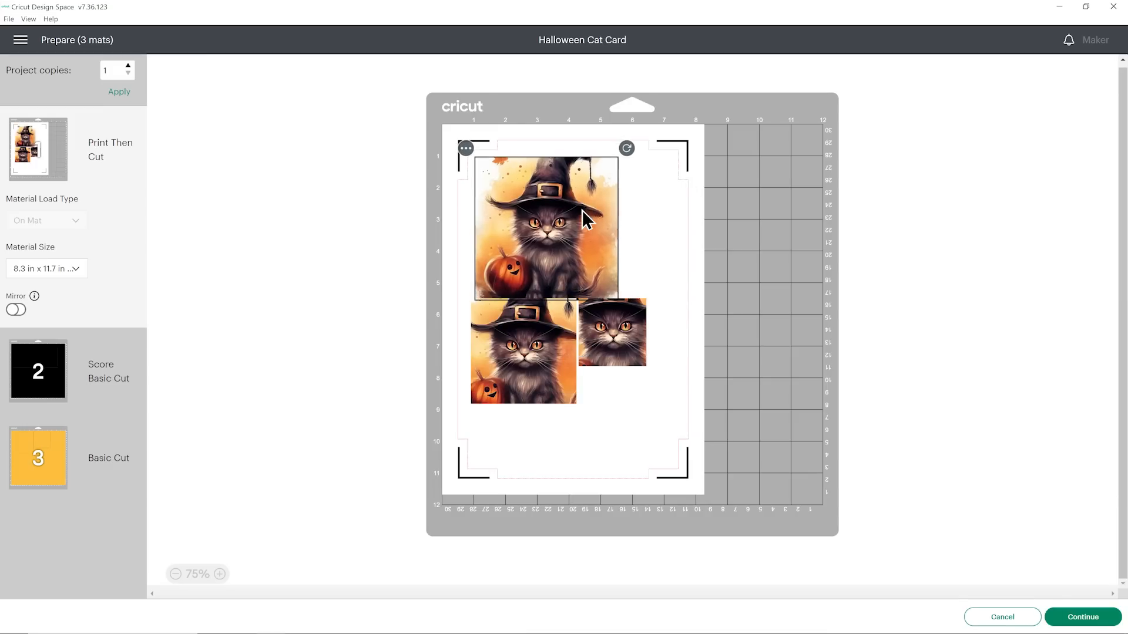
{"action": "left_click_drag", "start_coordinate": [616, 328], "coordinate": [623, 331]}
{"action": "left_click_drag", "start_coordinate": [537, 348], "coordinate": [538, 362]}
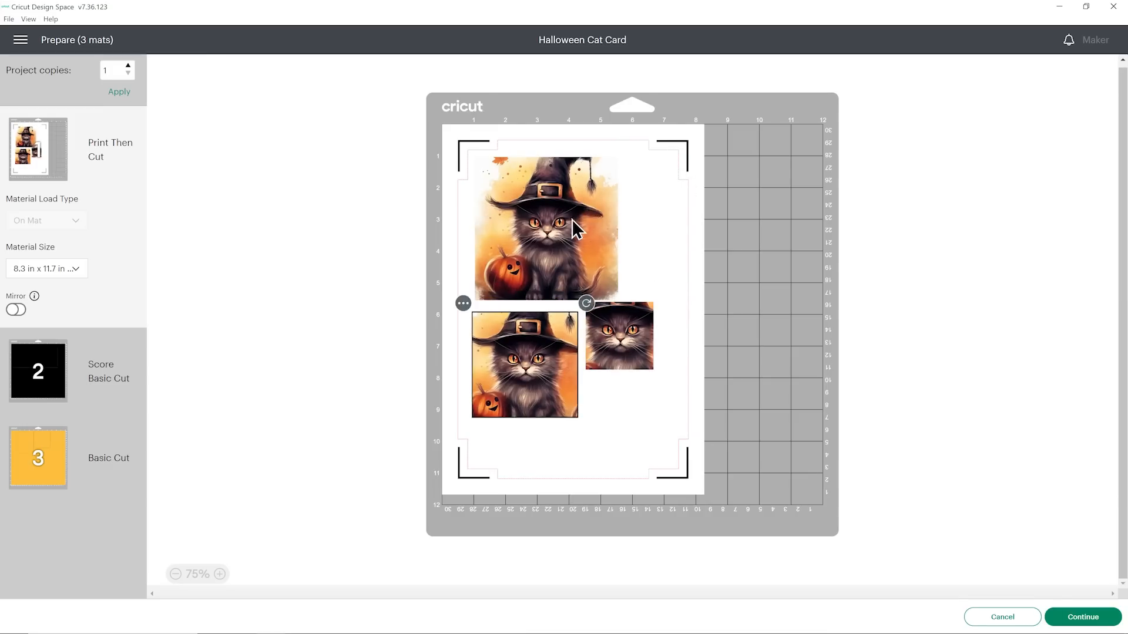
{"action": "left_click_drag", "start_coordinate": [576, 226], "coordinate": [573, 214]}
{"action": "left_click_drag", "start_coordinate": [605, 313], "coordinate": [621, 344]}
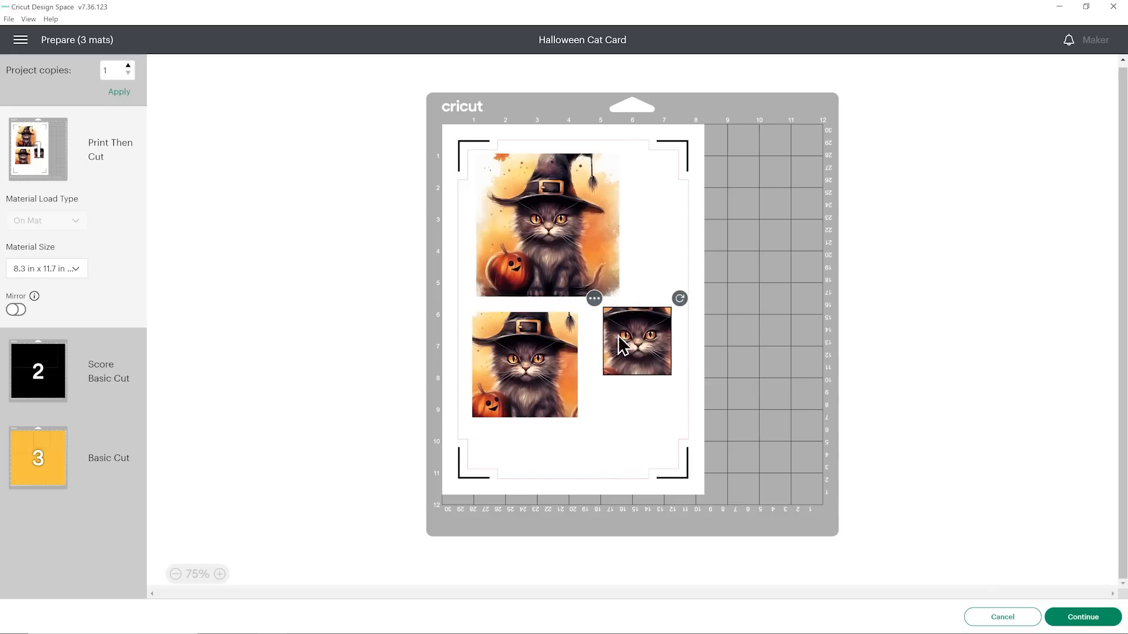
{"action": "left_click_drag", "start_coordinate": [532, 345], "coordinate": [537, 342]}
{"action": "left_click", "coordinate": [600, 401]}
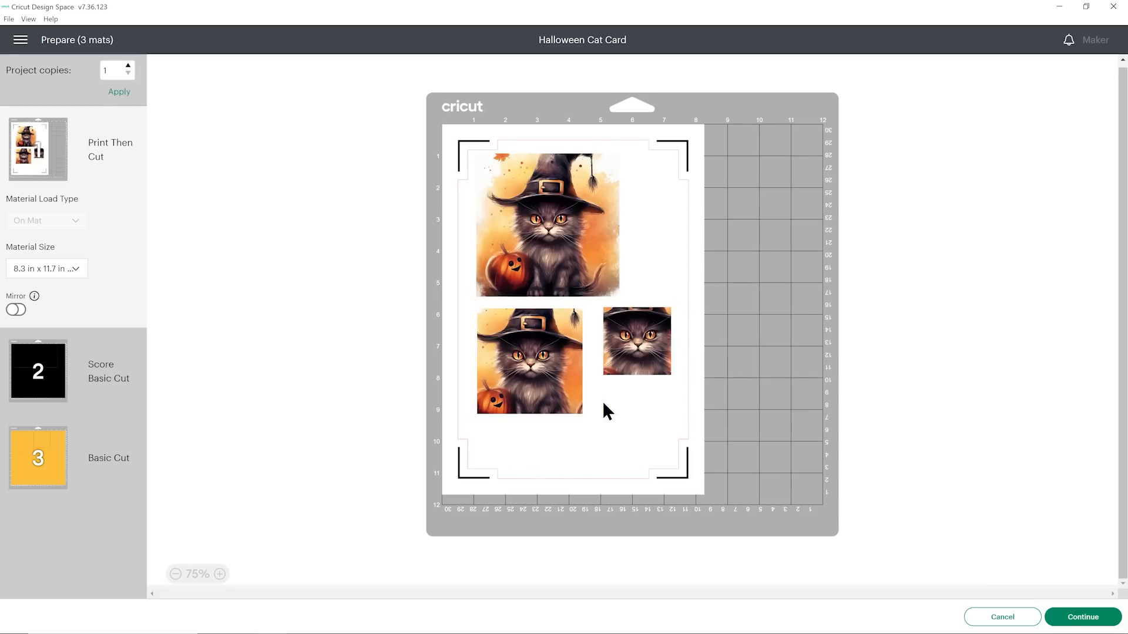
Examine the black Score and Basic Cut mat and the yellow-orange Basic Cut mat, and return to the Print Then Cut mat.
{"action": "left_click", "coordinate": [126, 360]}
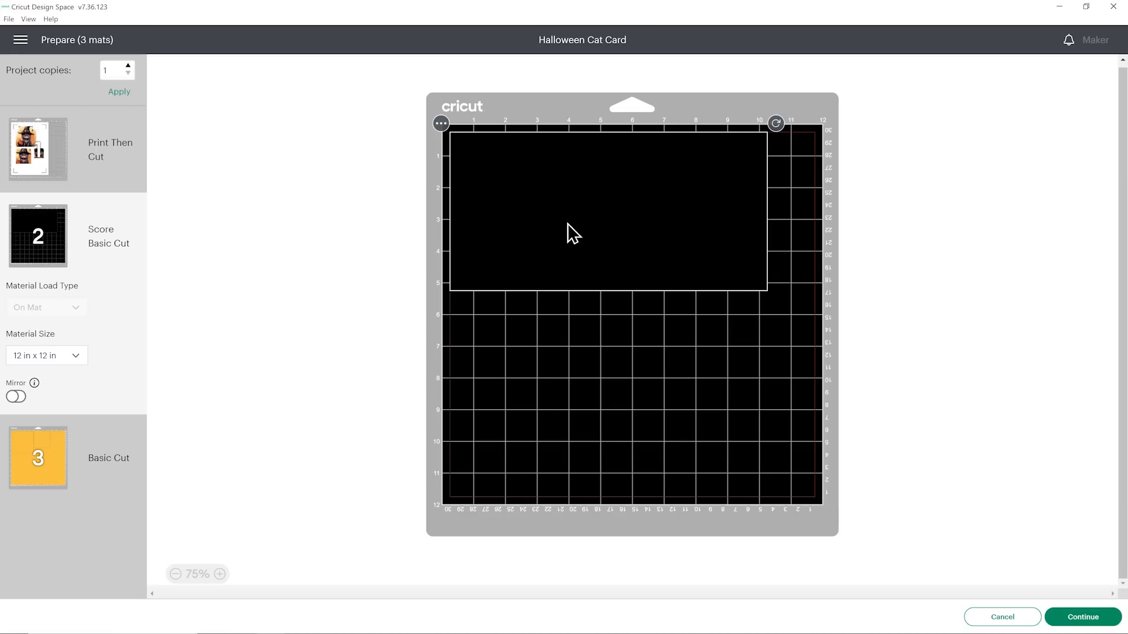
{"action": "left_click", "coordinate": [55, 455]}
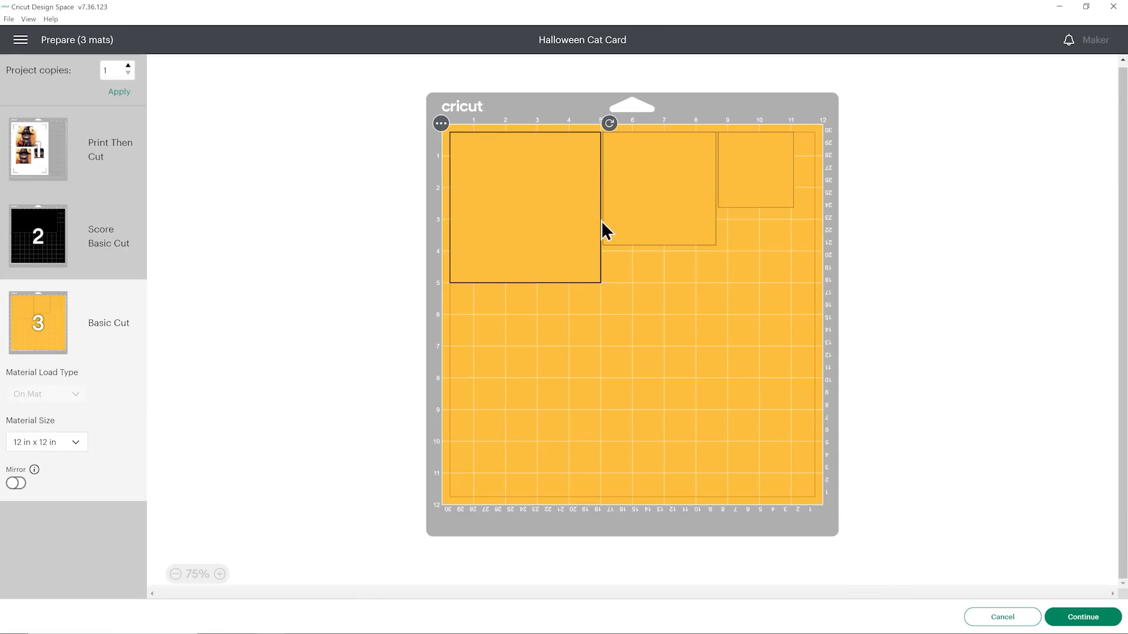
{"action": "left_click", "coordinate": [94, 154]}
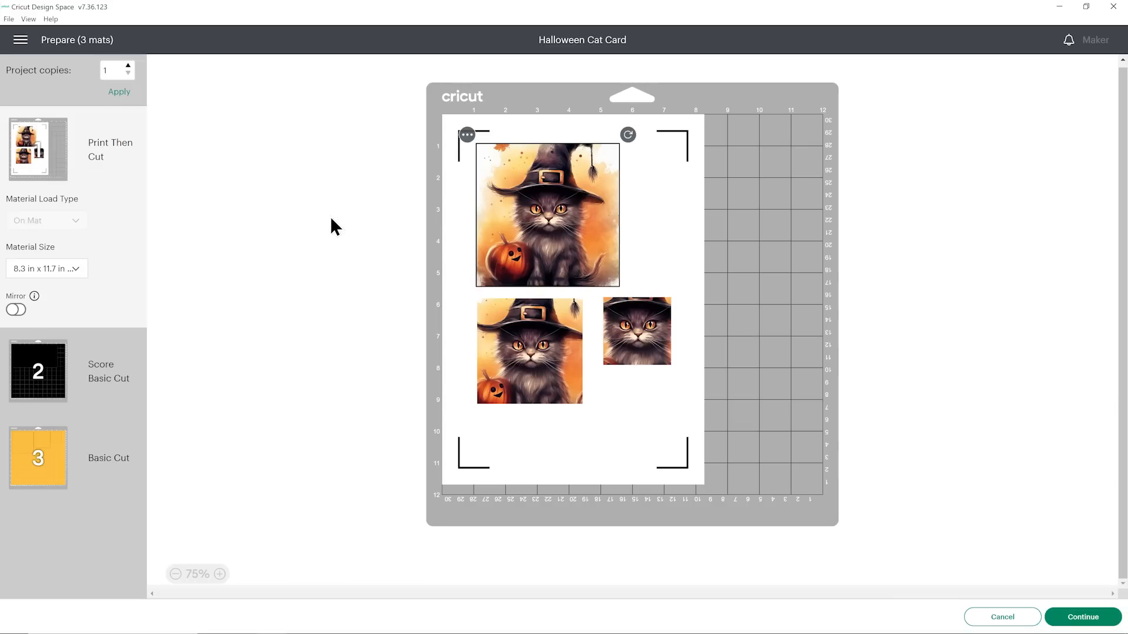